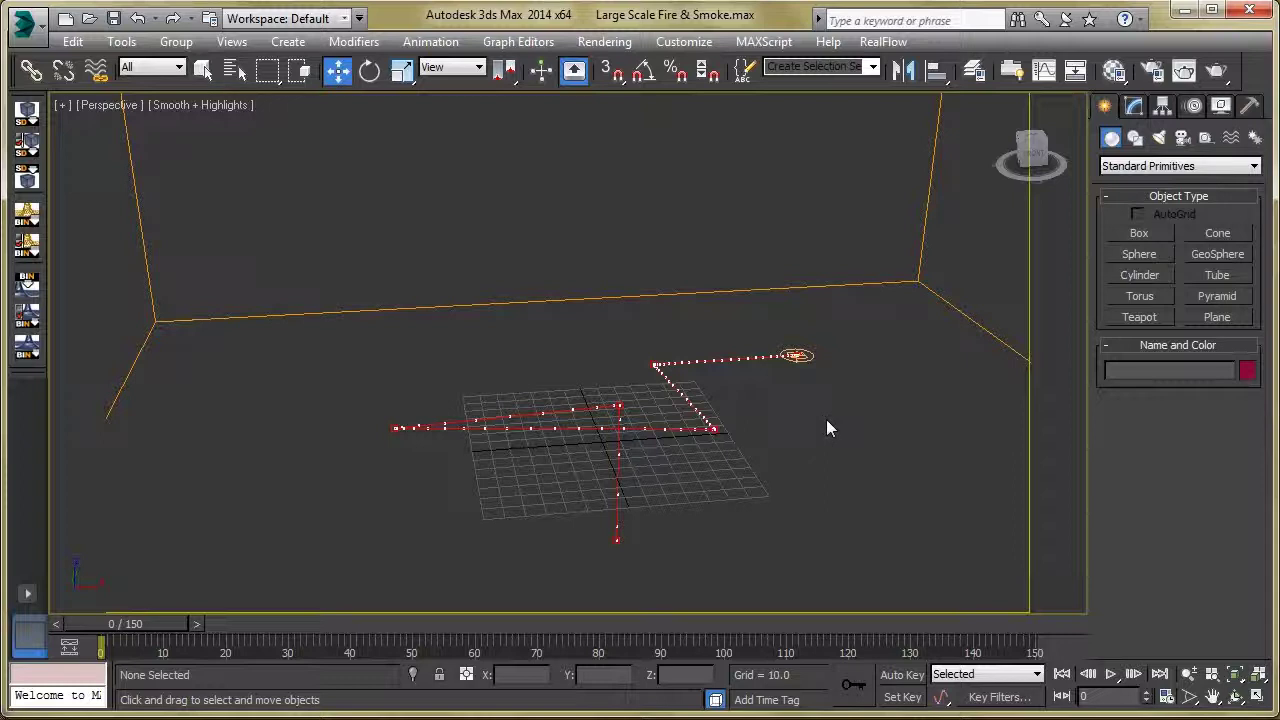
Open Particle View and examine the emission, quantity and integration step settings of PF Source 01.
{"action": "key", "text": "6"}
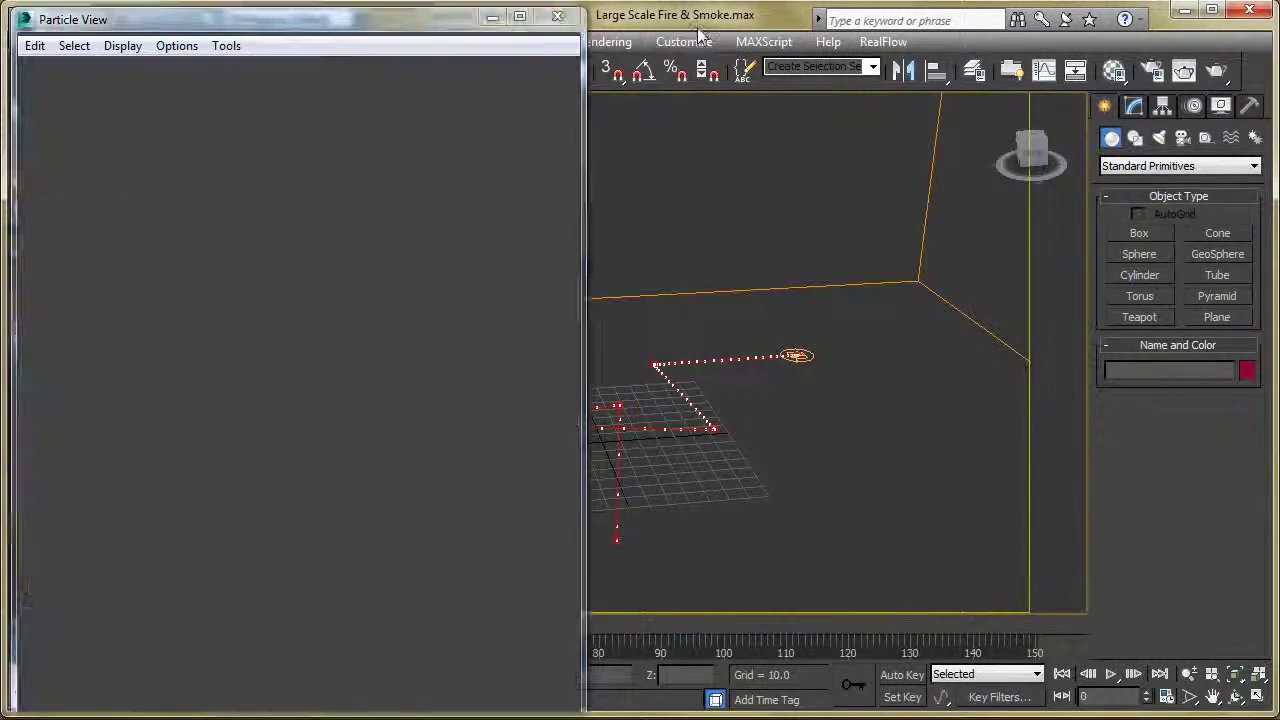
{"action": "middle_click_drag", "start_coordinate": [720, 391], "coordinate": [771, 454]}
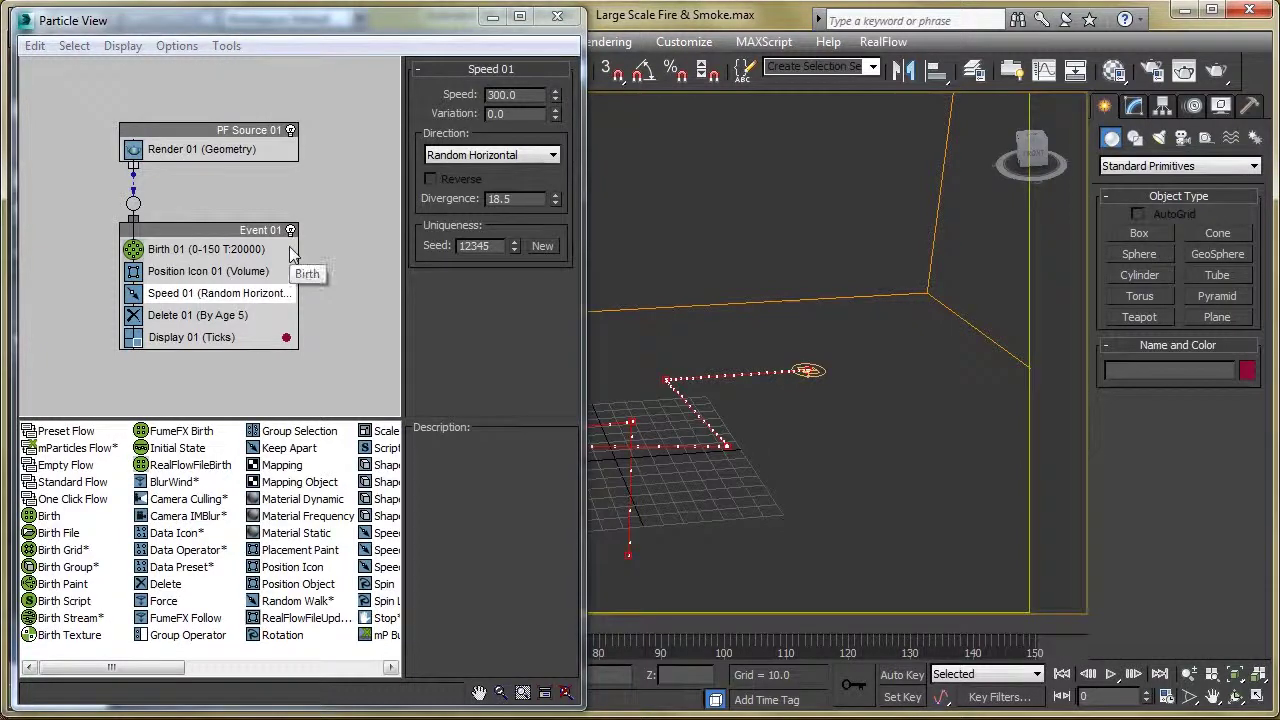
{"action": "middle_click_drag", "start_coordinate": [815, 393], "coordinate": [866, 399]}
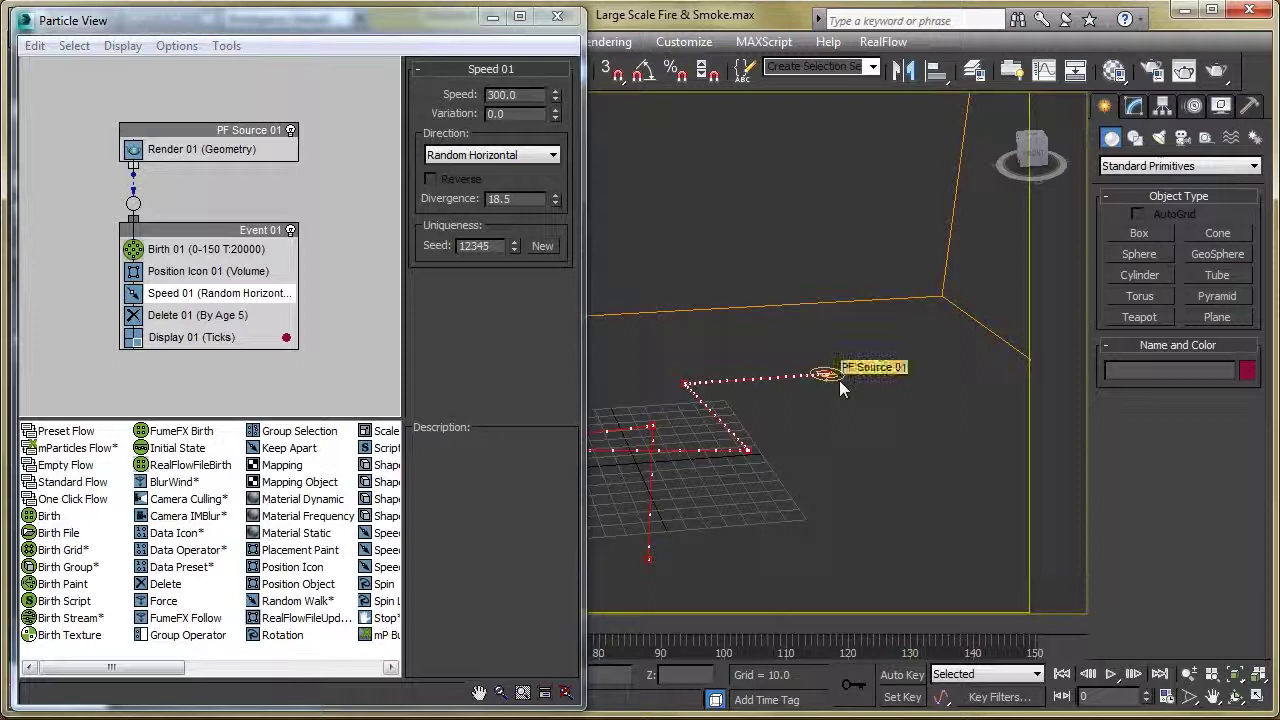
{"action": "left_click", "coordinate": [222, 250]}
{"action": "left_click", "coordinate": [203, 136]}
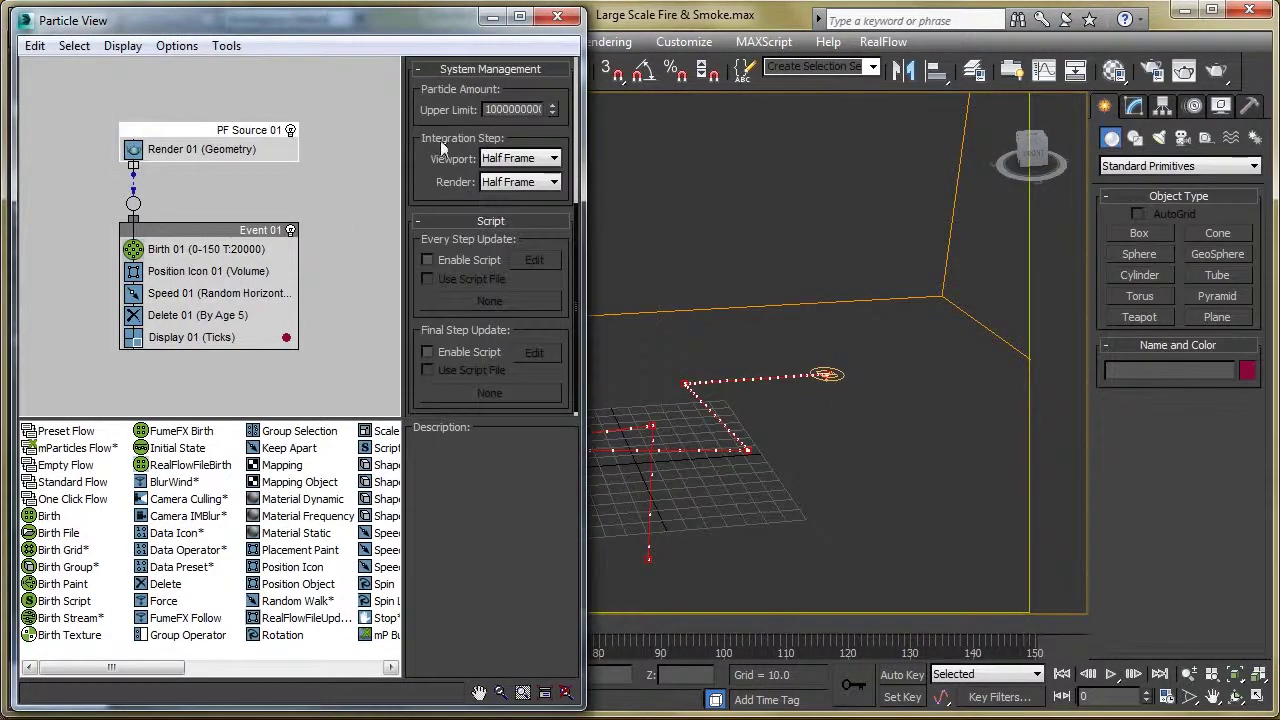
{"action": "left_click_drag", "start_coordinate": [440, 140], "coordinate": [442, 423]}
{"action": "left_click", "coordinate": [520, 133]}
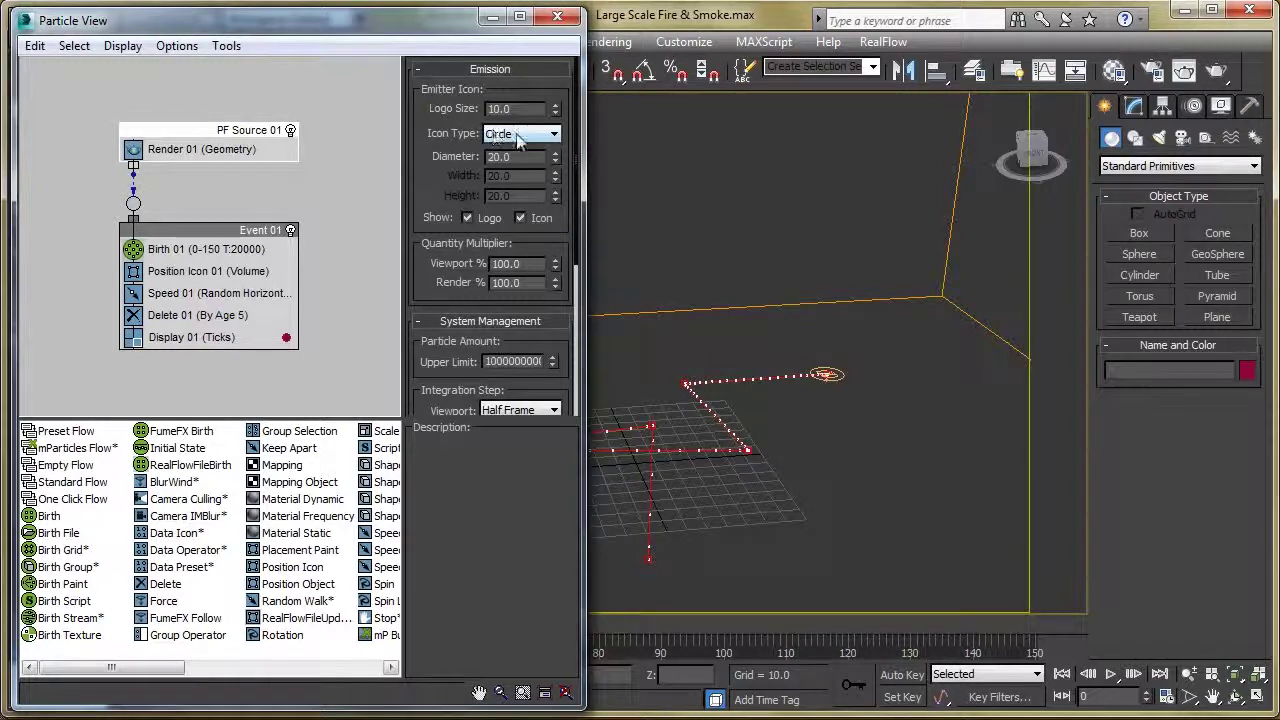
{"action": "scroll", "coordinate": [446, 182], "scroll_direction": "down", "scroll_amount": 1}
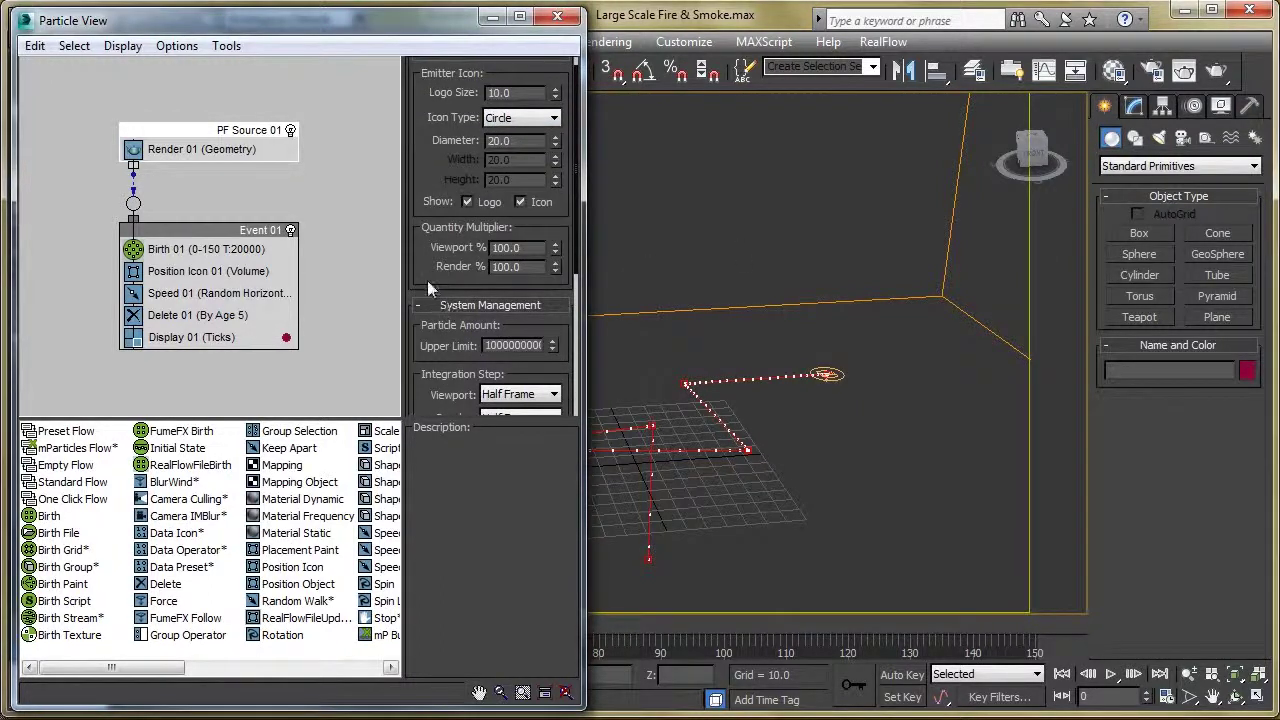
{"action": "scroll", "coordinate": [427, 280], "scroll_direction": "down", "scroll_amount": 4}
Review the Birth, Speed and Delete operator settings in Event 01, including the speed direction options, and close Particle View.
{"action": "left_click", "coordinate": [219, 248]}
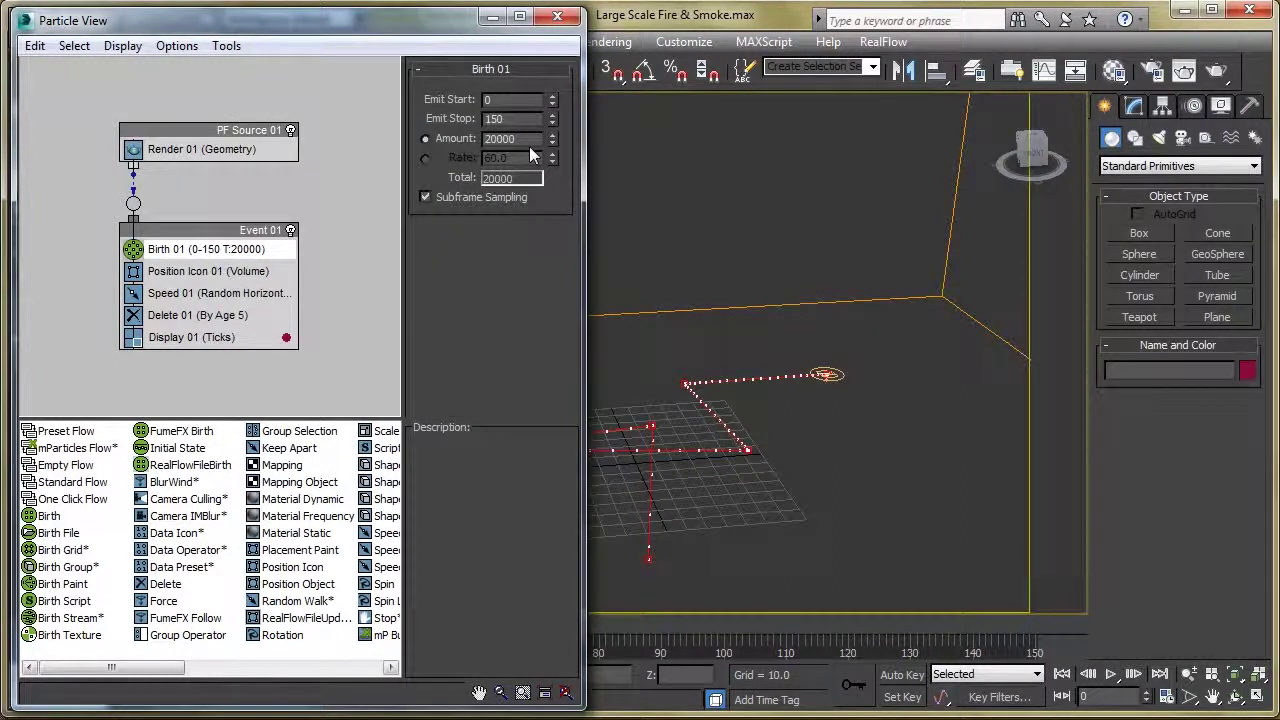
{"action": "left_click", "coordinate": [228, 293]}
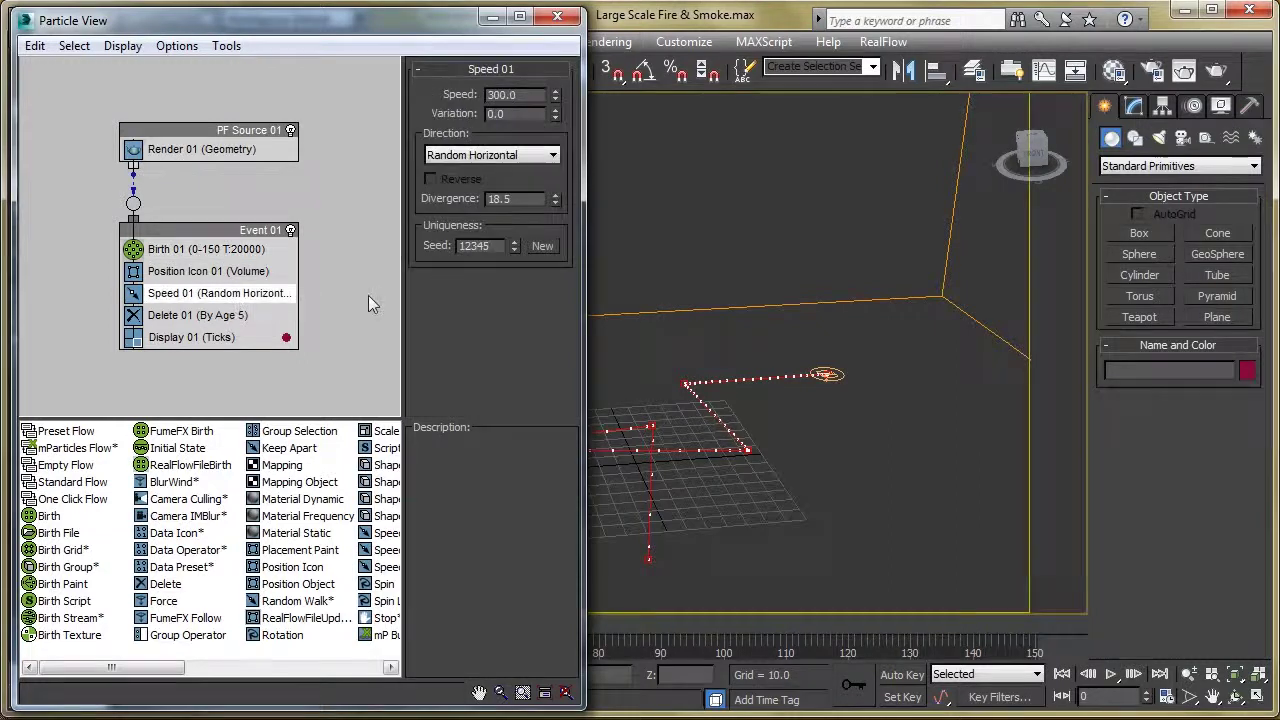
{"action": "left_click", "coordinate": [512, 154]}
{"action": "left_click", "coordinate": [511, 157]}
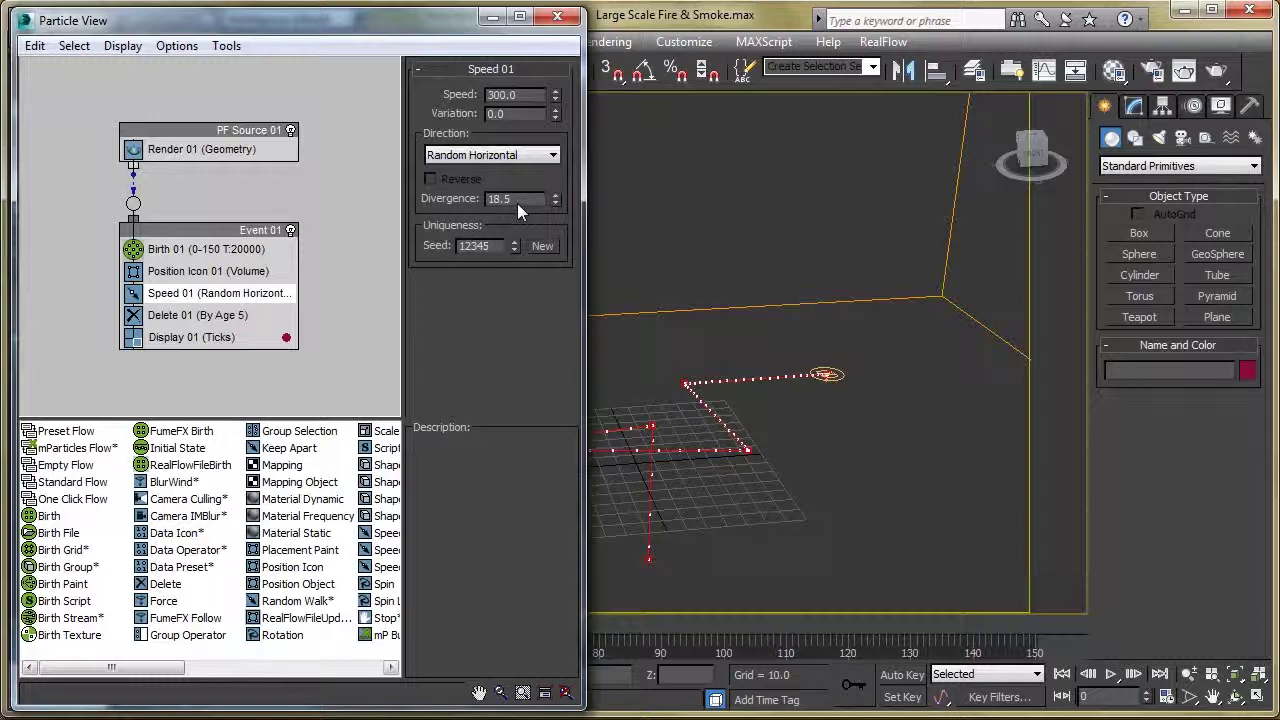
{"action": "left_click", "coordinate": [204, 318]}
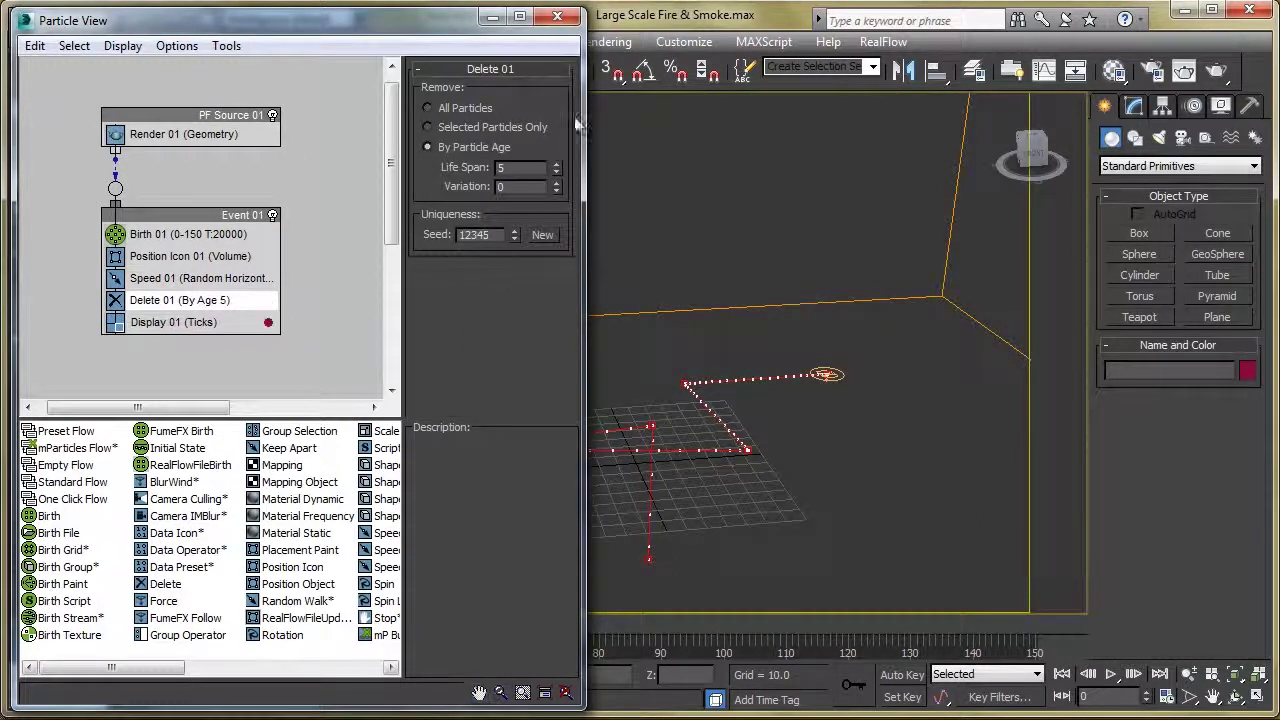
{"action": "left_click", "coordinate": [557, 16]}
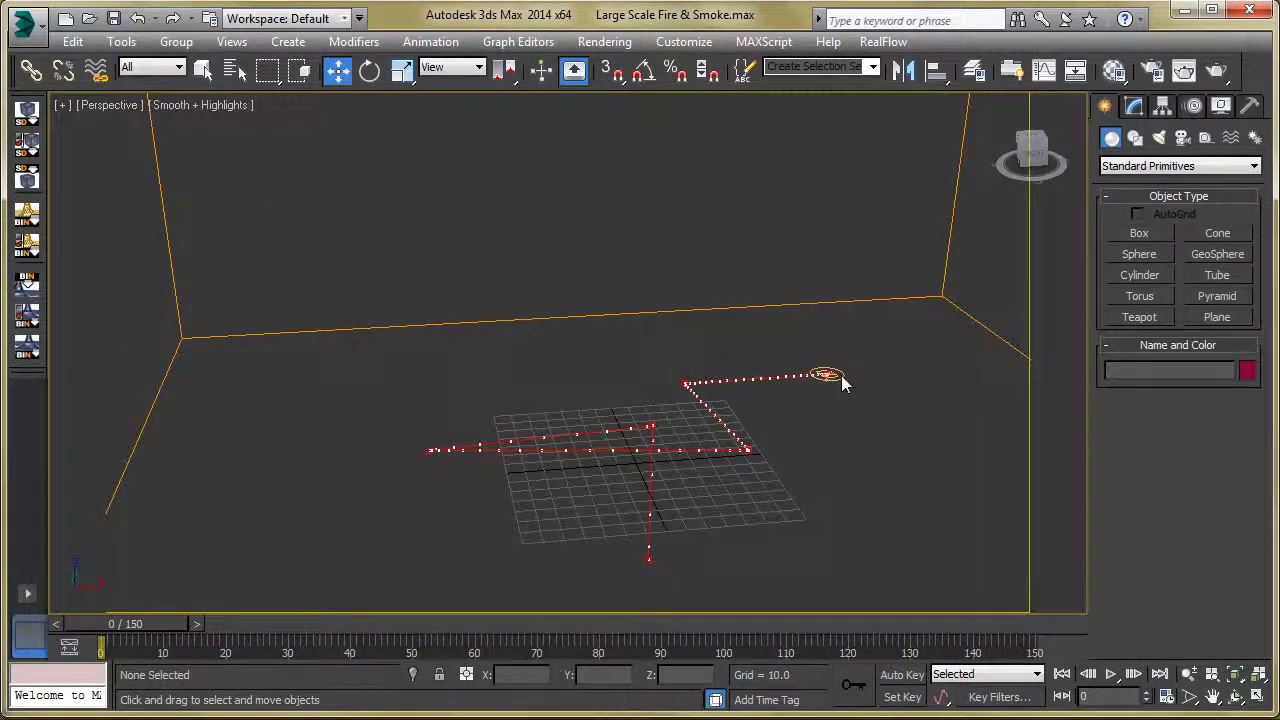
Preview the particle emission at frame 16, return to frame 0 and inspect the emitter's animated path.
{"action": "left_click_drag", "start_coordinate": [176, 622], "coordinate": [215, 672]}
{"action": "key", "text": "w"}
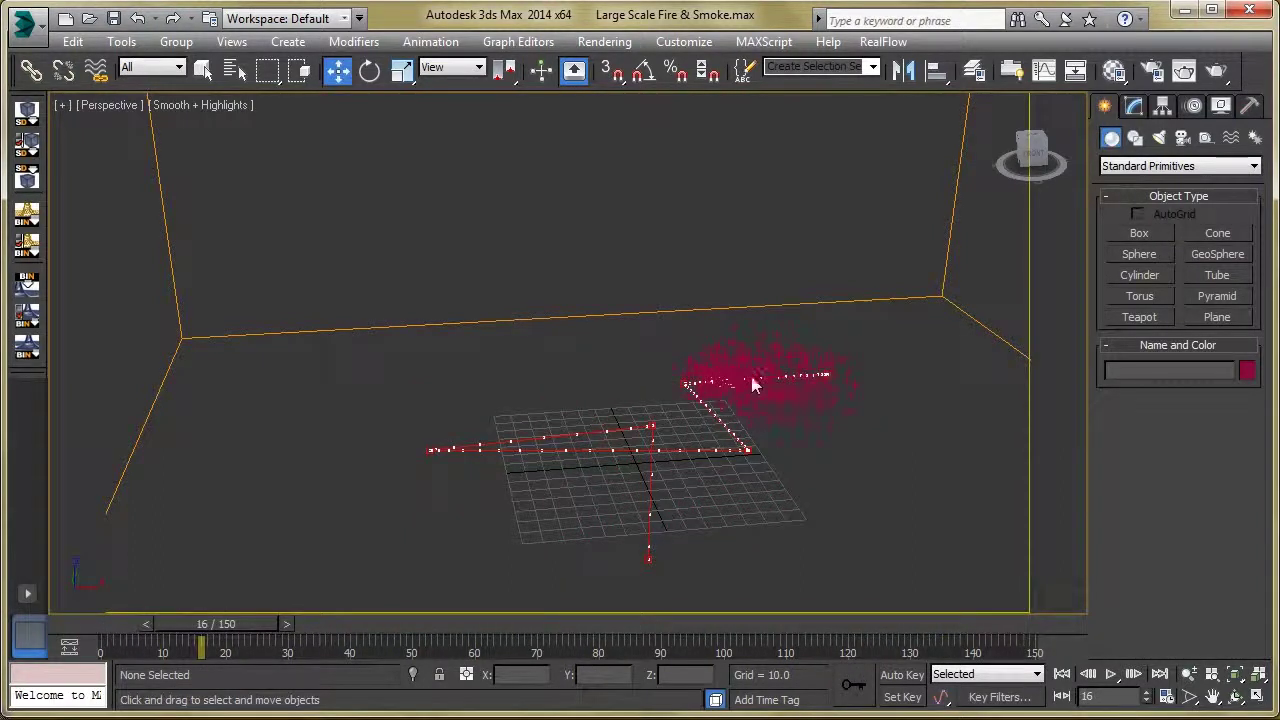
{"action": "left_click", "coordinate": [751, 377]}
{"action": "left_click_drag", "start_coordinate": [230, 624], "coordinate": [160, 640]}
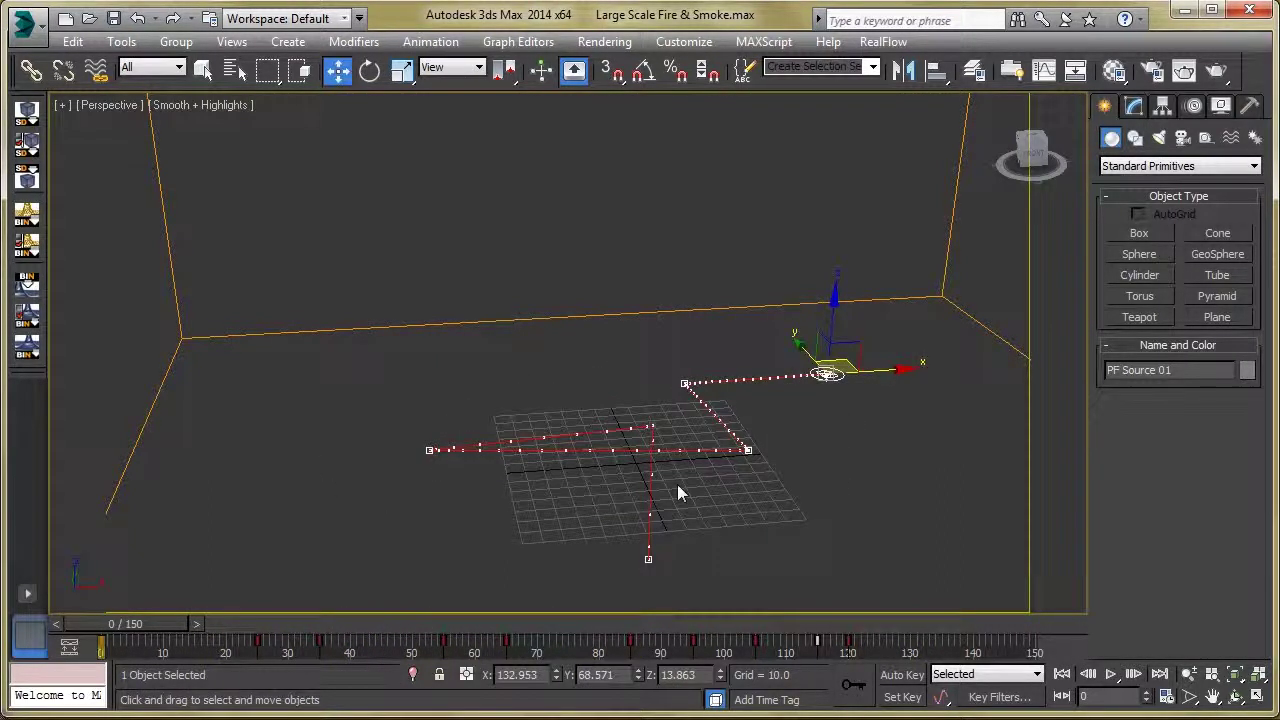
{"action": "middle_click_drag", "start_coordinate": [718, 452], "coordinate": [820, 464], "text": "alt"}
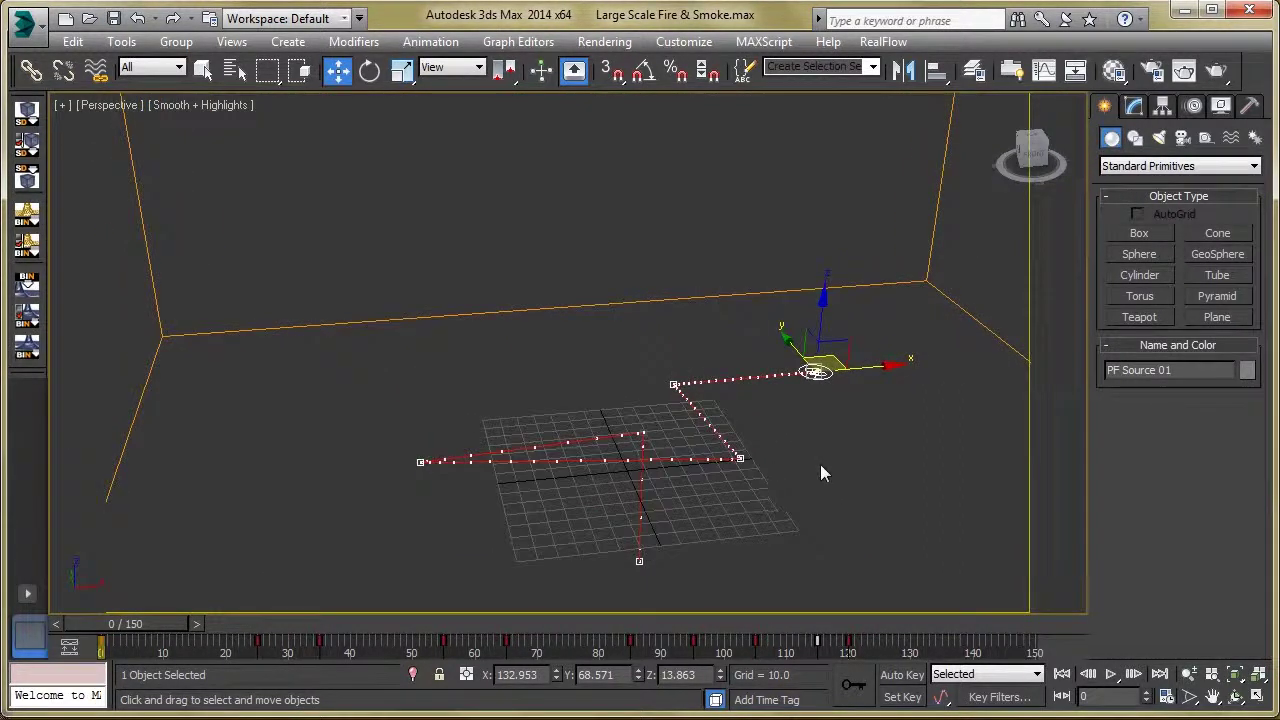
{"action": "left_click", "coordinate": [820, 464]}
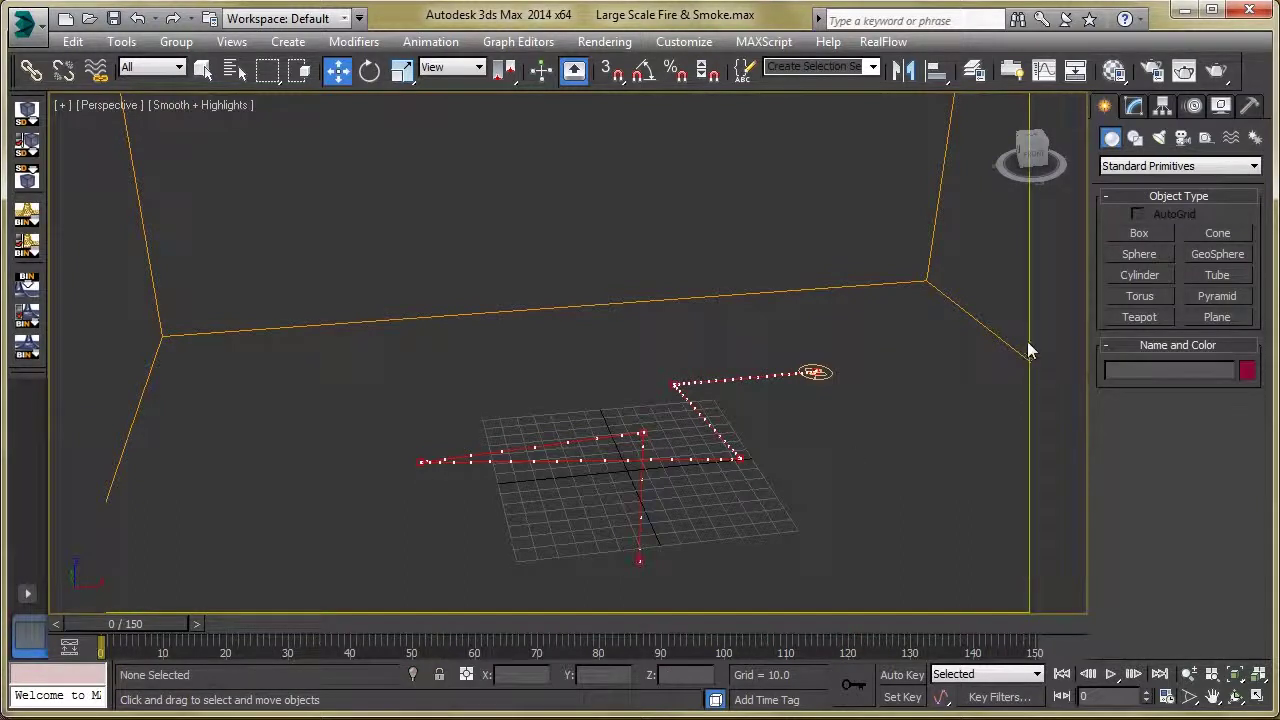
{"action": "left_click", "coordinate": [1128, 166]}
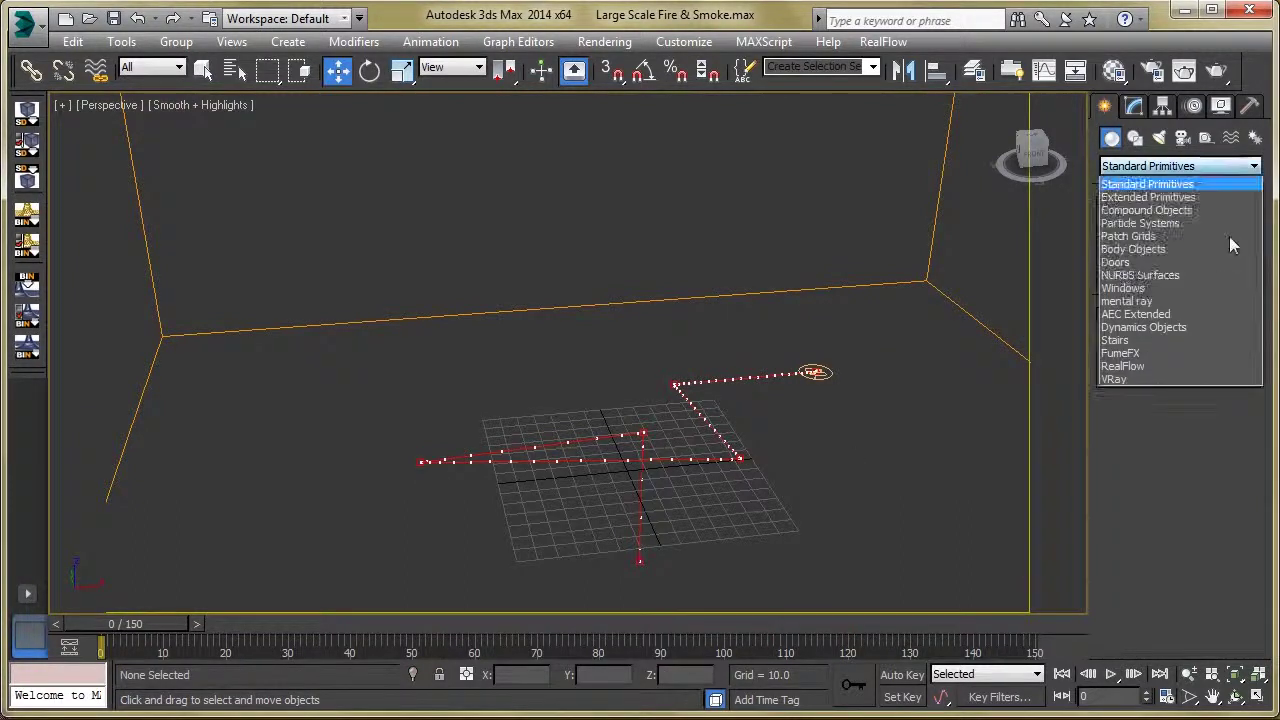
{"action": "left_click", "coordinate": [1108, 116]}
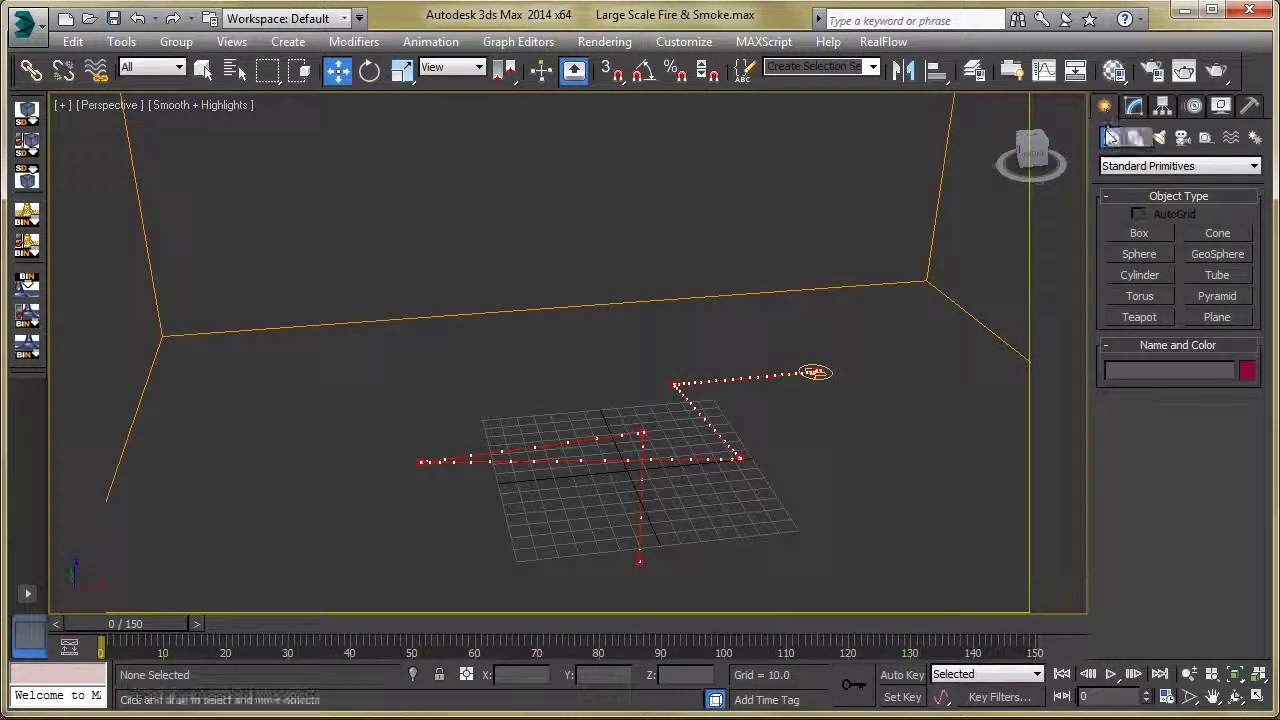
{"action": "left_click", "coordinate": [1206, 138]}
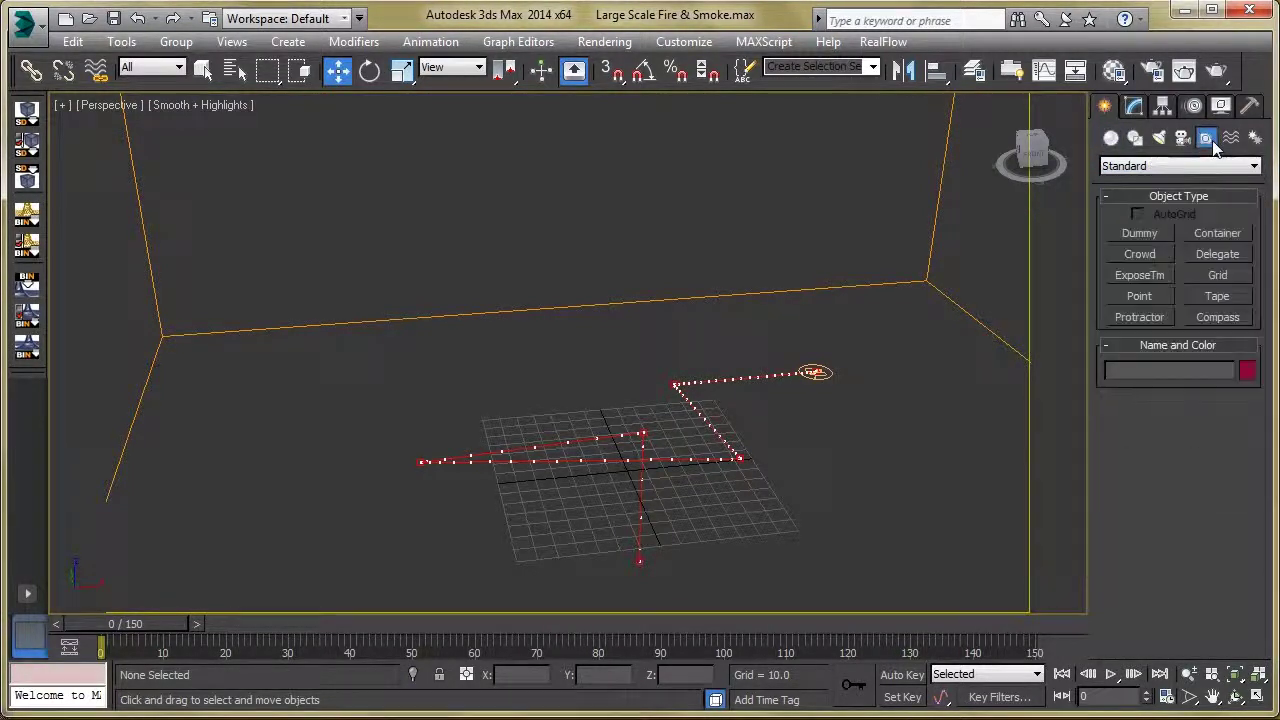
{"action": "left_click", "coordinate": [1190, 168]}
{"action": "left_click", "coordinate": [1160, 249]}
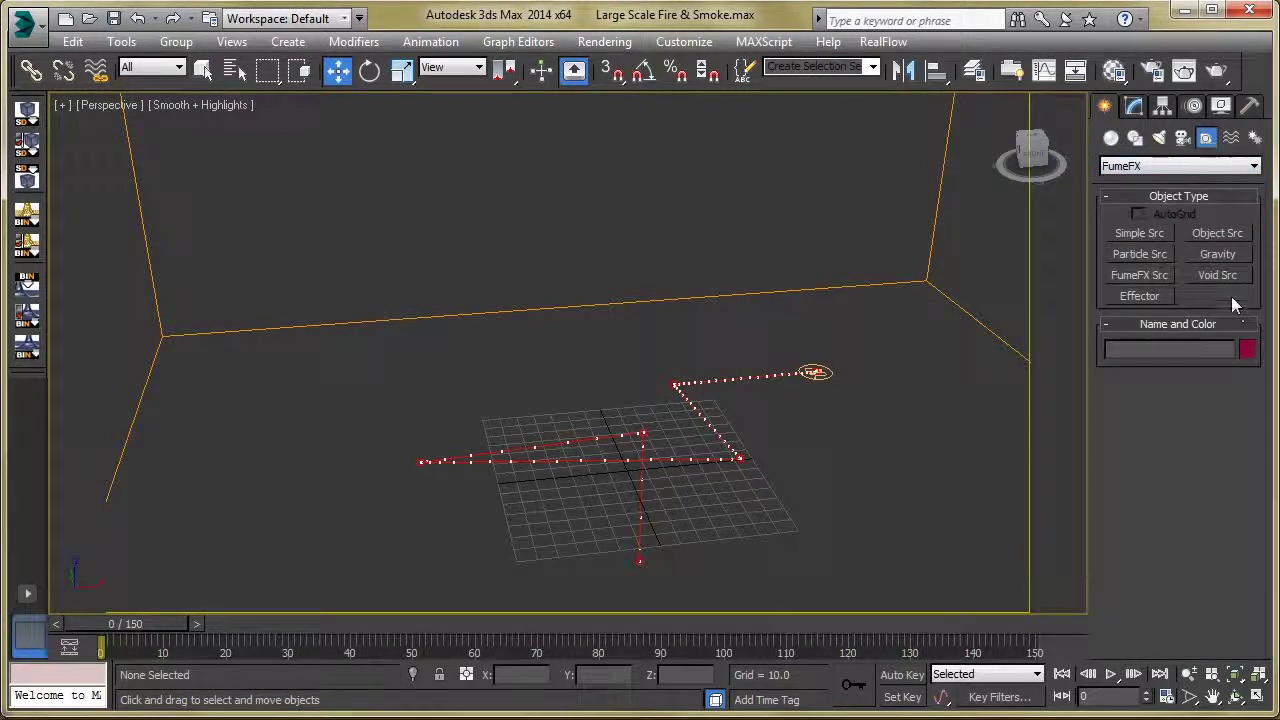
{"action": "left_click", "coordinate": [1122, 254]}
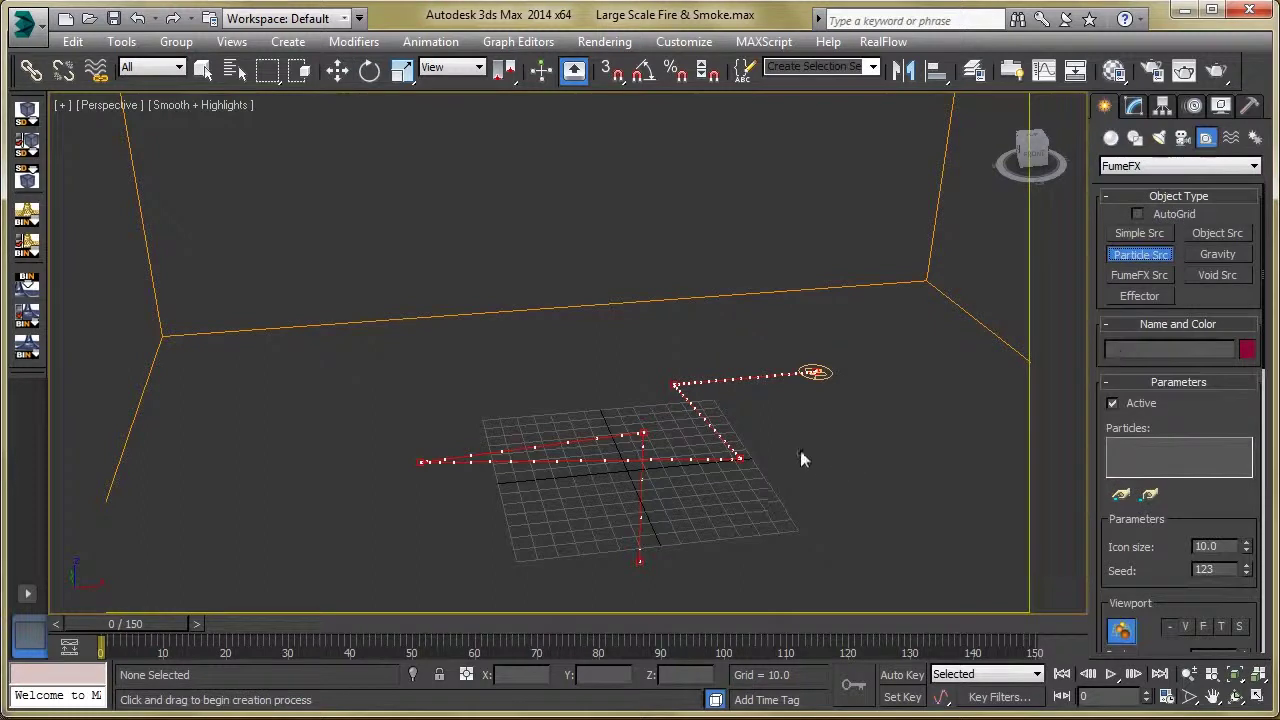
{"action": "right_click", "coordinate": [872, 427]}
Unhide the Helpers category so the FumeFX particle source displays in the viewport.
{"action": "left_click", "coordinate": [1220, 106]}
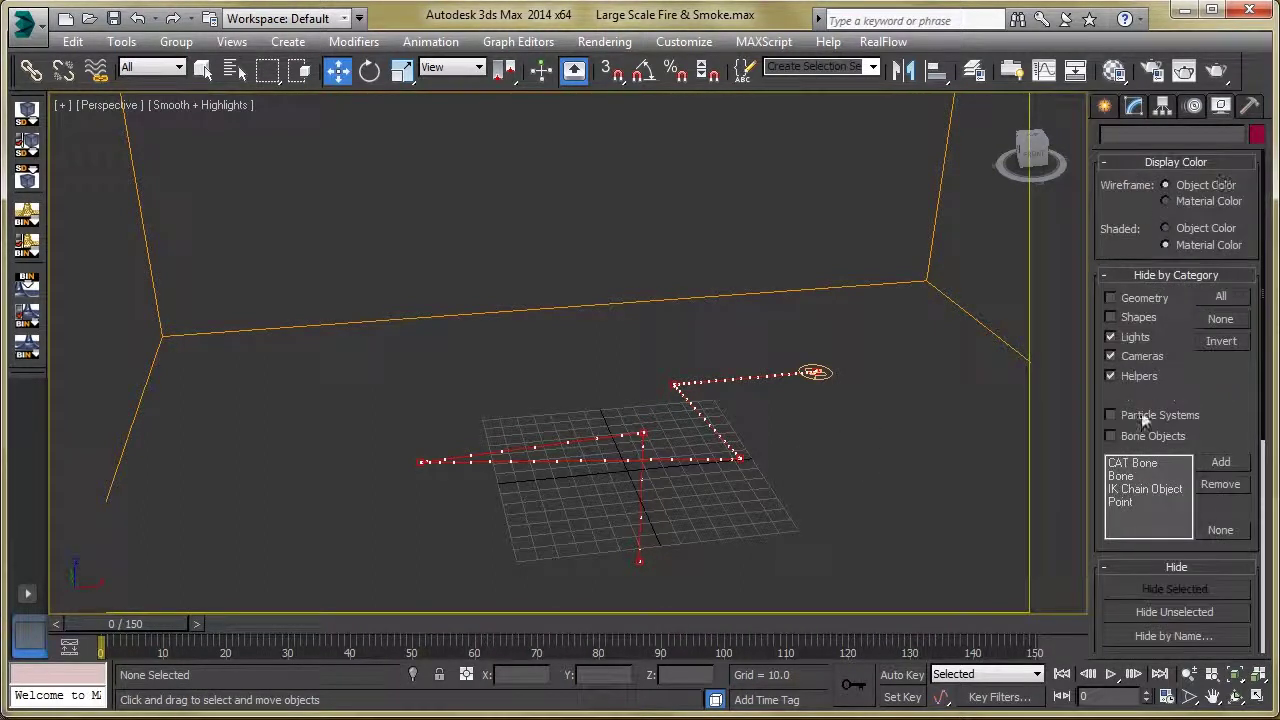
{"action": "left_click", "coordinate": [1115, 375]}
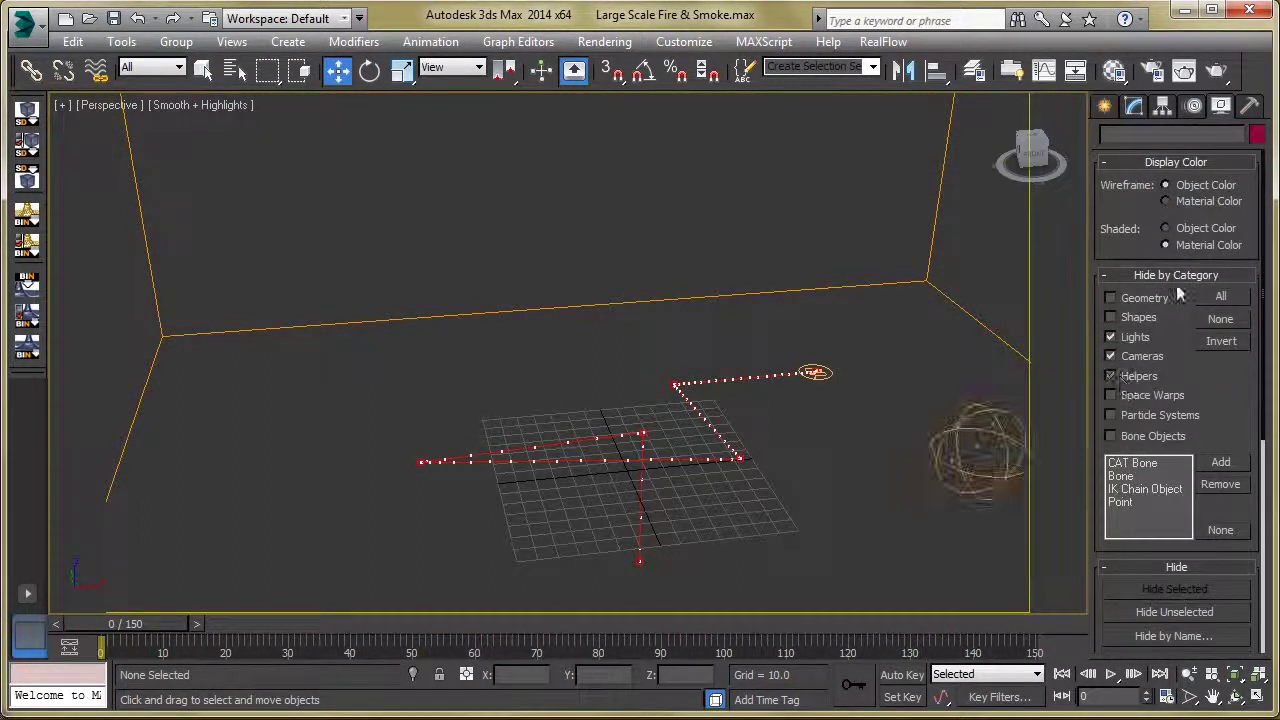
{"action": "left_click", "coordinate": [1104, 106]}
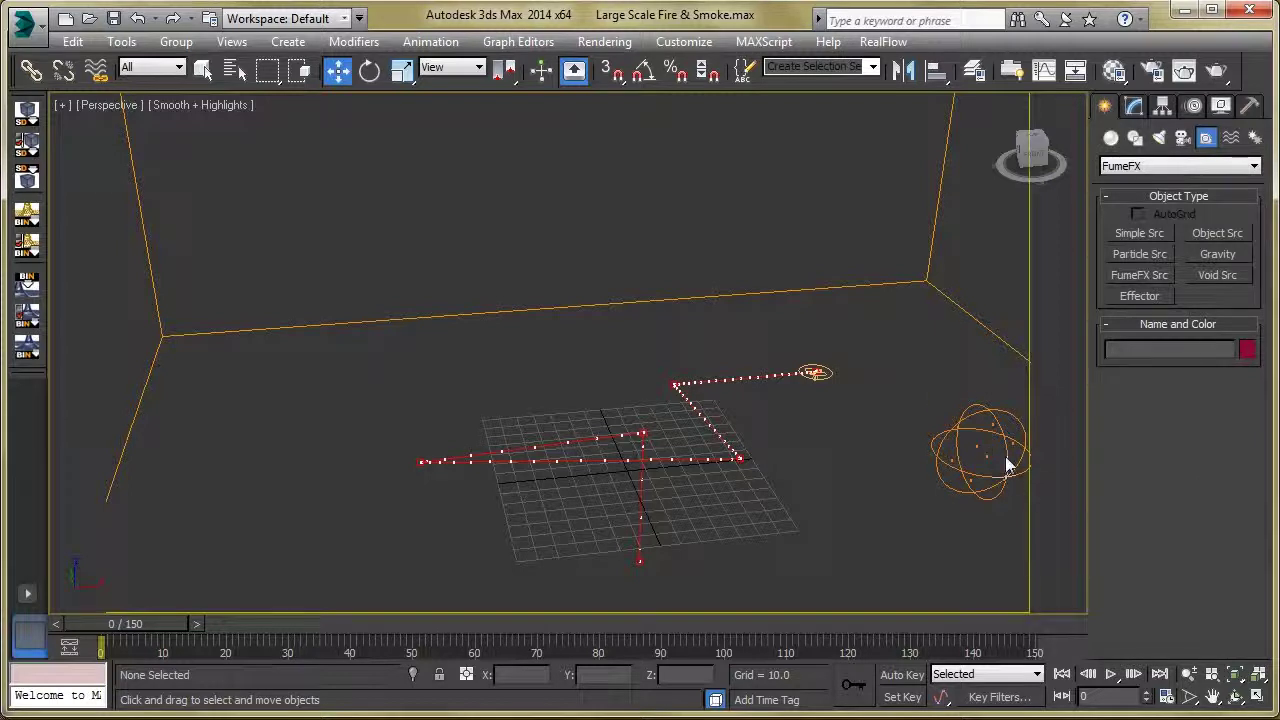
Select the FumeFX particle source helper and examine its assigned particles, viewport and radius parameters.
{"action": "left_click", "coordinate": [996, 463]}
{"action": "middle_click_drag", "start_coordinate": [990, 455], "coordinate": [875, 414], "text": "alt"}
{"action": "left_click", "coordinate": [1133, 106]}
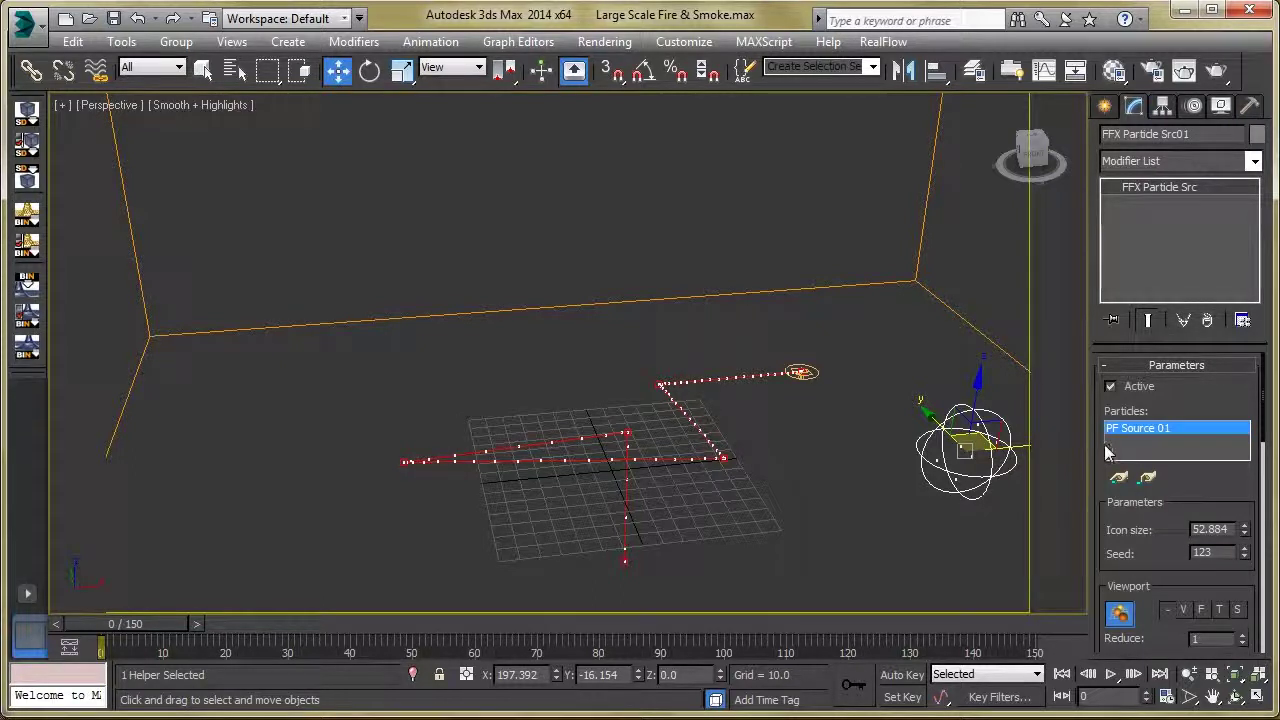
{"action": "left_click_drag", "start_coordinate": [1213, 505], "coordinate": [1212, 400]}
{"action": "scroll", "coordinate": [1205, 580], "scroll_direction": "down", "scroll_amount": 3}
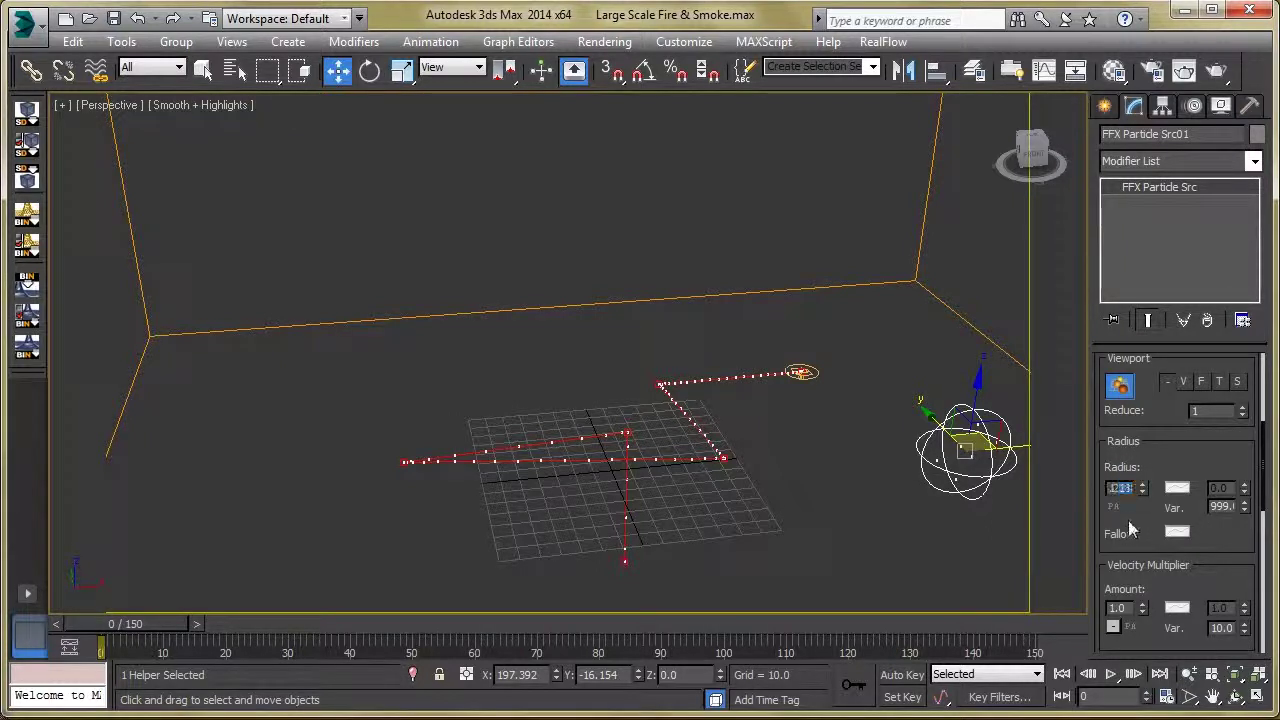
Examine the particle source's velocity multiplier, fuel, temperature, smoke and color channel settings.
{"action": "scroll", "coordinate": [1141, 429], "scroll_direction": "down", "scroll_amount": 3}
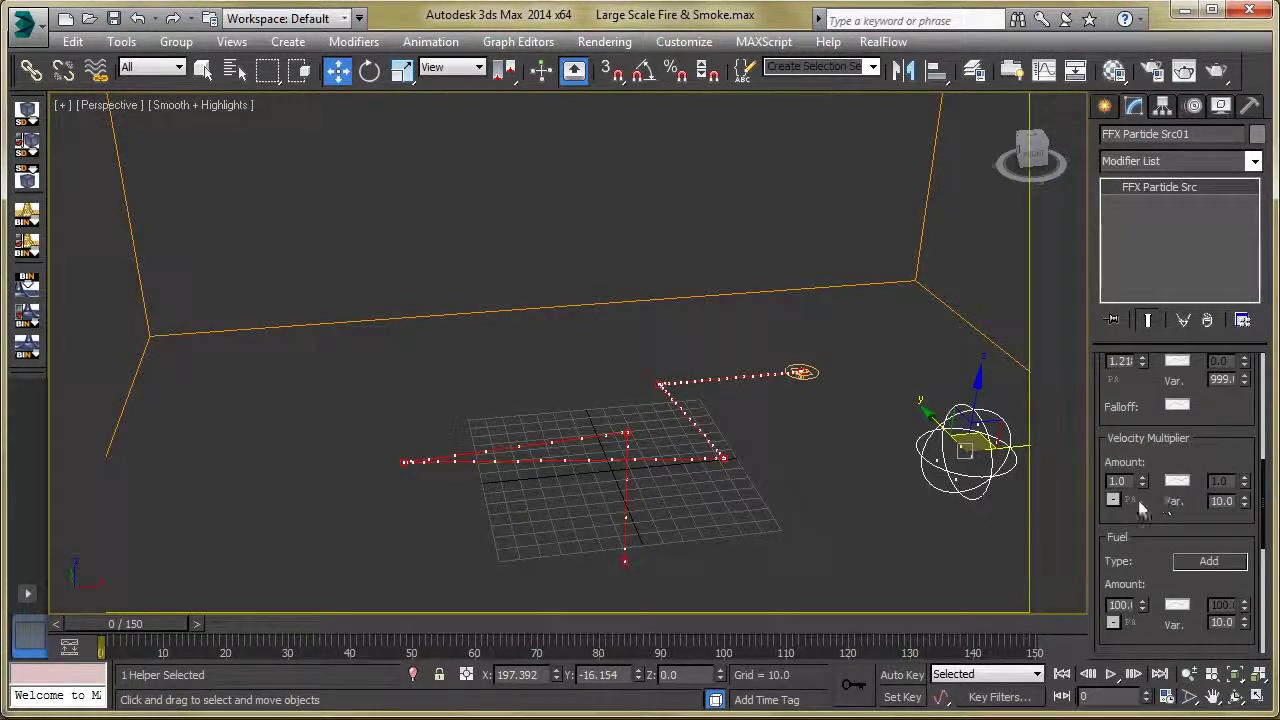
{"action": "scroll", "coordinate": [1148, 510], "scroll_direction": "down", "scroll_amount": 3}
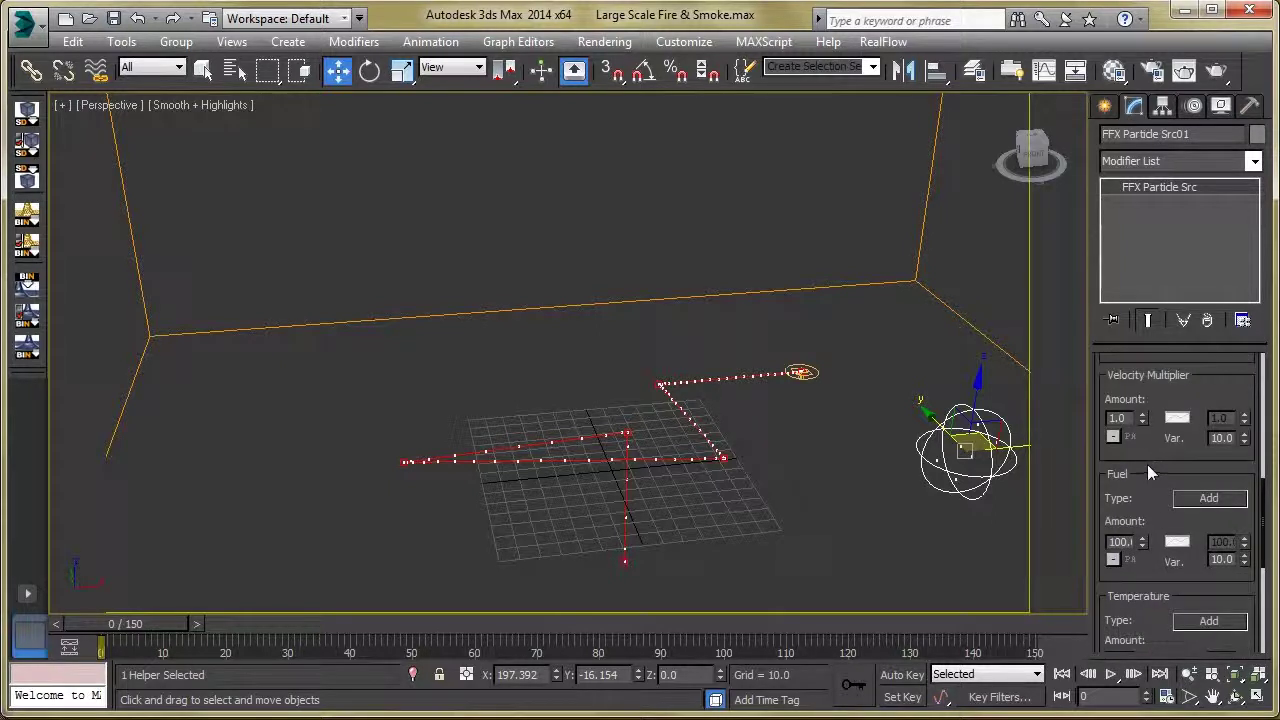
{"action": "scroll", "coordinate": [1162, 540], "scroll_direction": "down", "scroll_amount": 1}
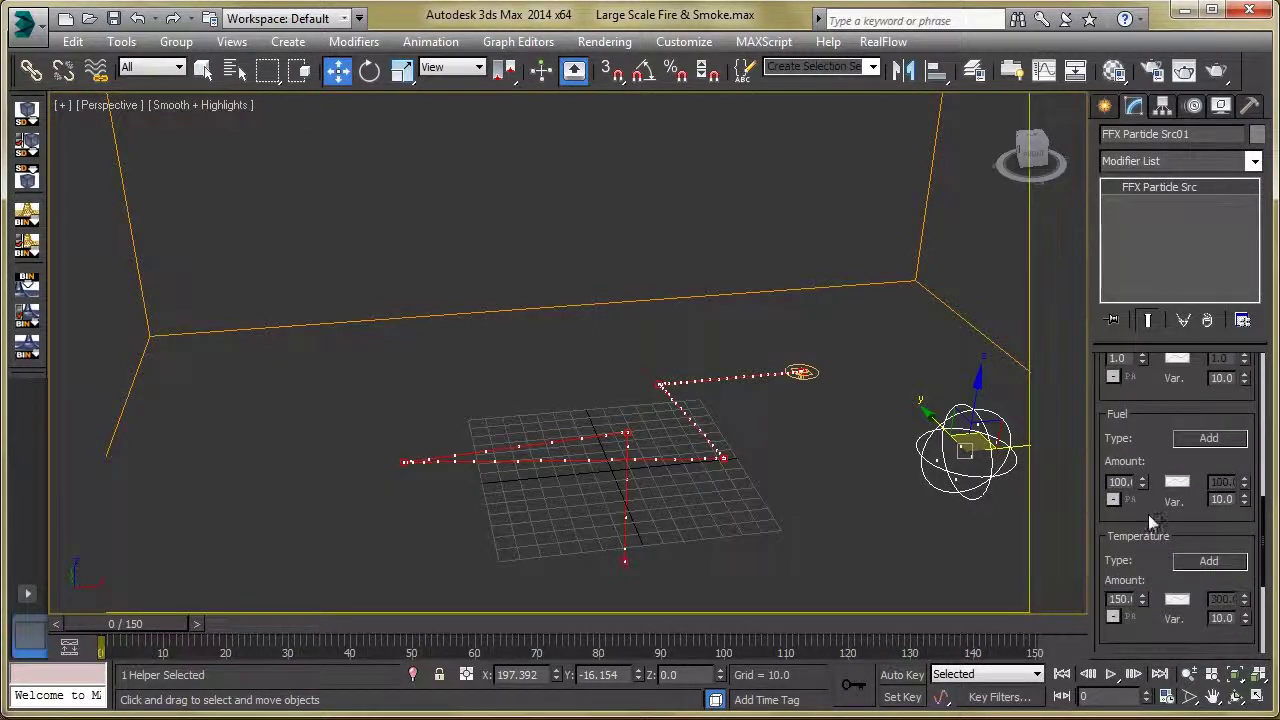
{"action": "scroll", "coordinate": [1152, 525], "scroll_direction": "down", "scroll_amount": 2}
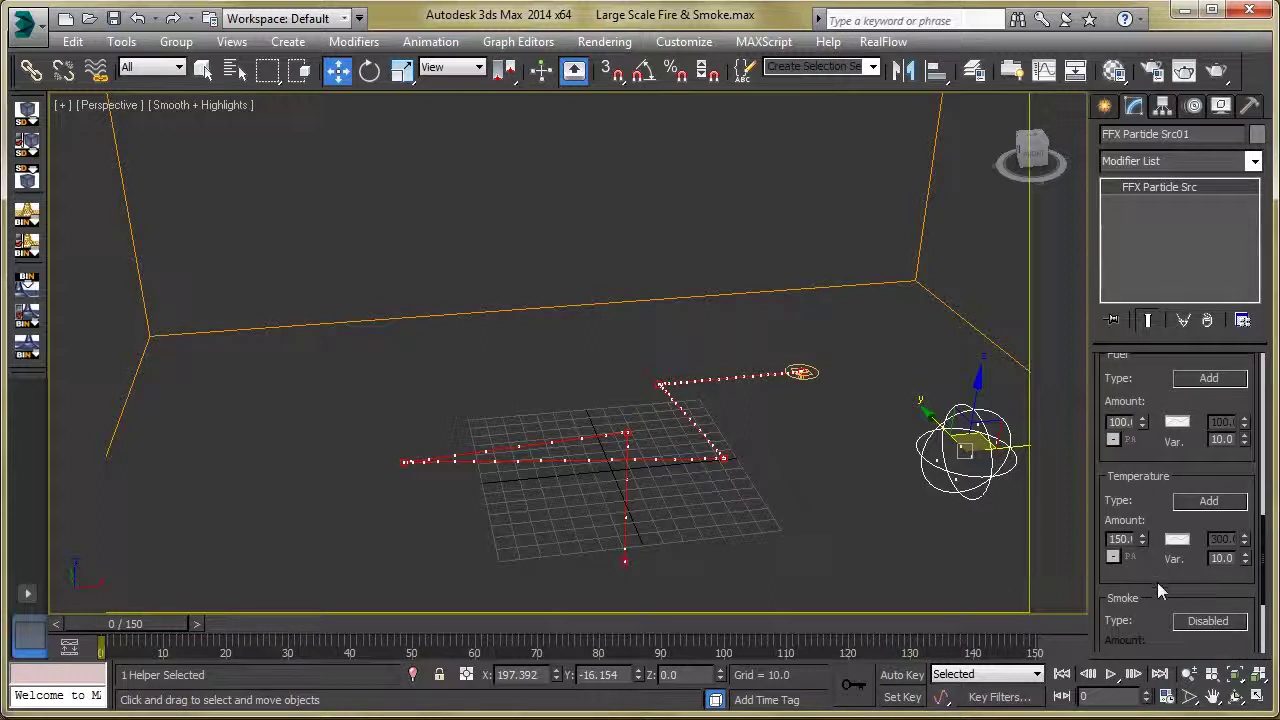
{"action": "scroll", "coordinate": [1148, 540], "scroll_direction": "down", "scroll_amount": 2}
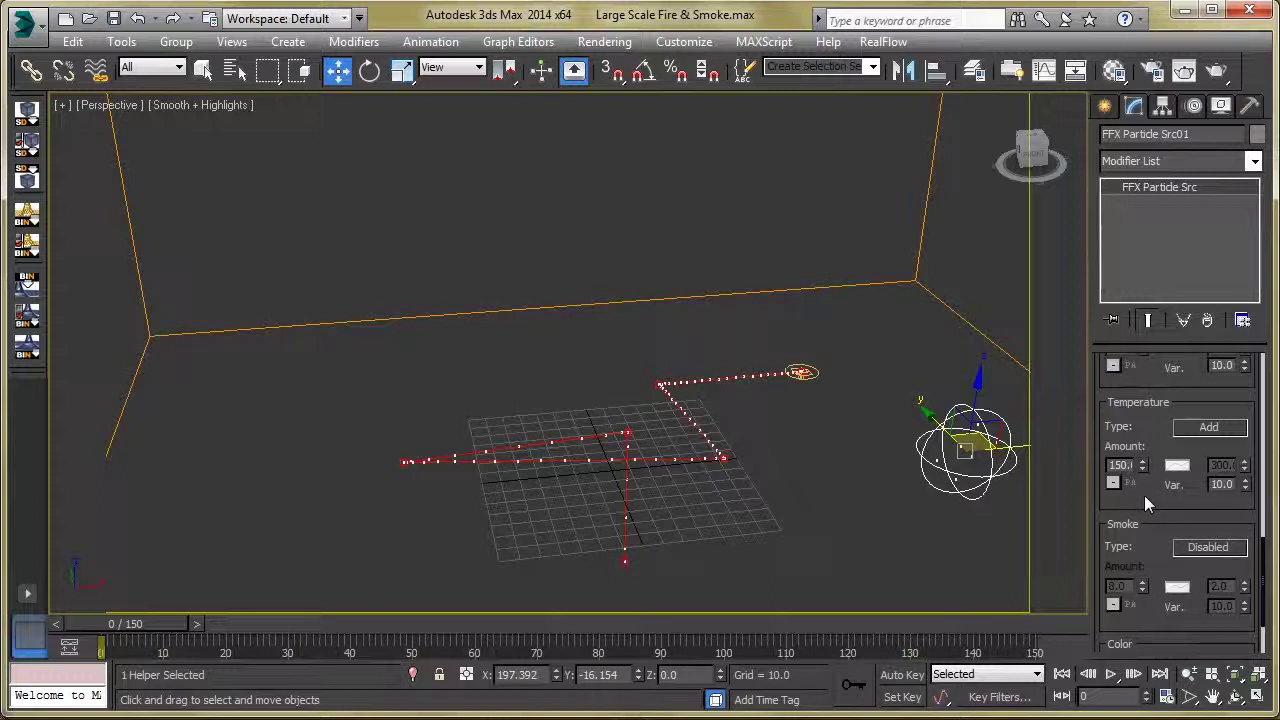
{"action": "scroll", "coordinate": [1157, 517], "scroll_direction": "down", "scroll_amount": 2}
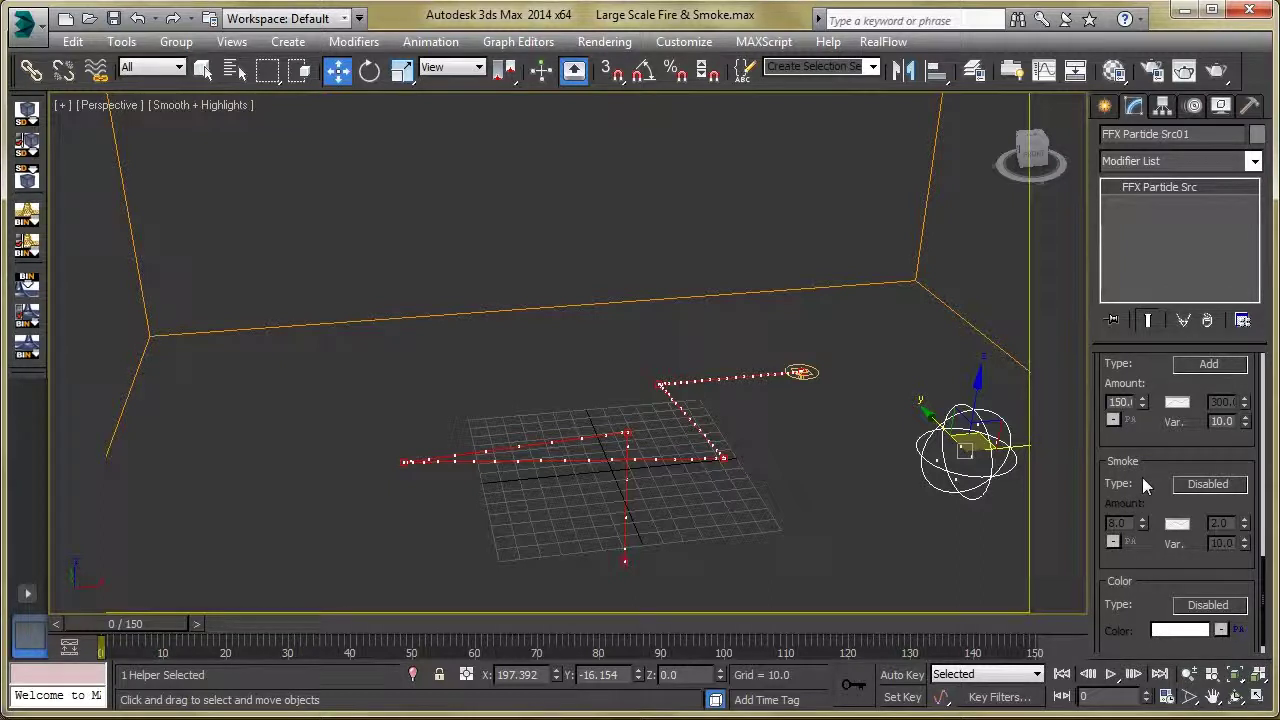
{"action": "scroll", "coordinate": [1142, 475], "scroll_direction": "down", "scroll_amount": 1}
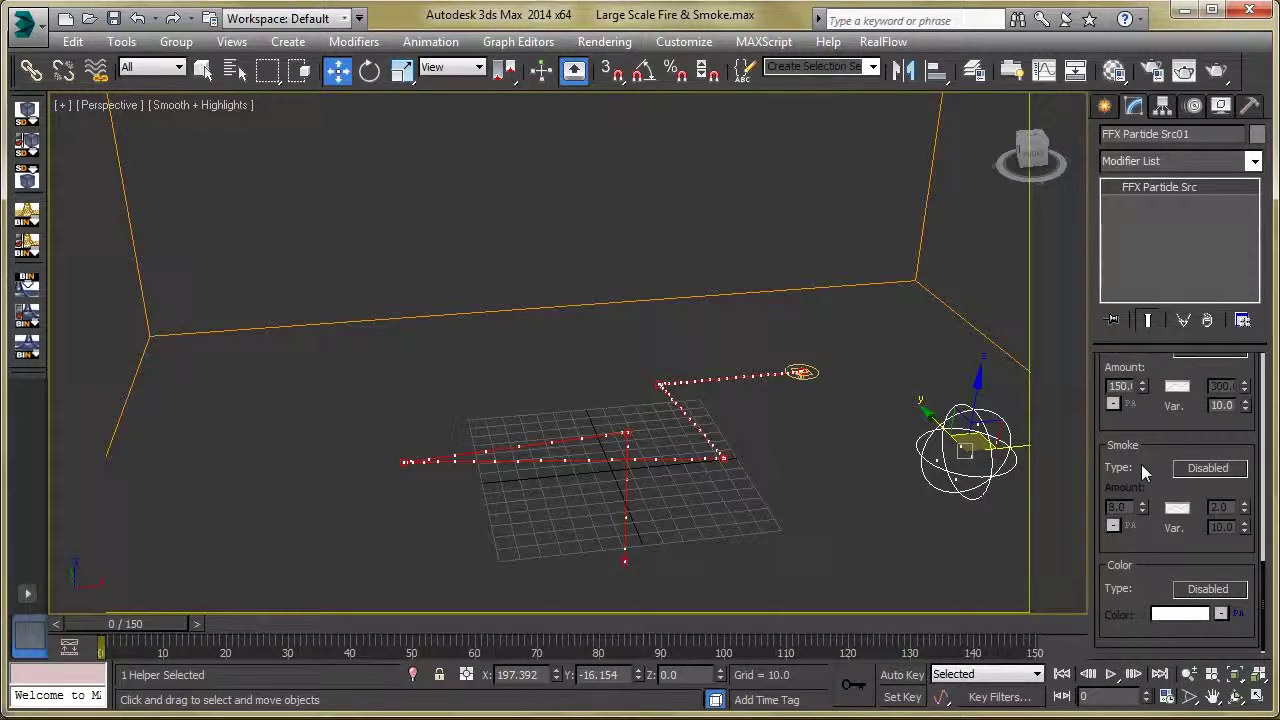
Check the type options of the particle source's smoke channel, keep it disabled and return to the radius settings.
{"action": "left_click", "coordinate": [1206, 470]}
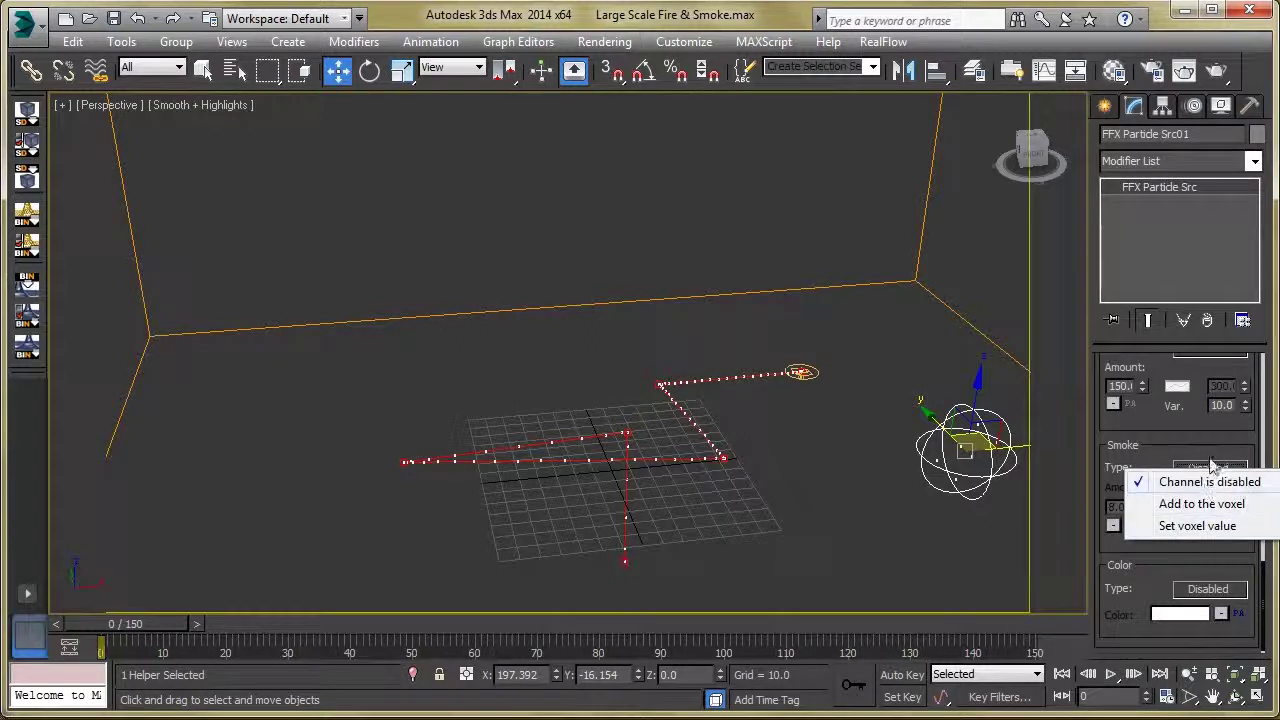
{"action": "left_click", "coordinate": [1210, 466]}
{"action": "scroll", "coordinate": [1136, 599], "scroll_direction": "up", "scroll_amount": 5}
{"action": "scroll", "coordinate": [1164, 482], "scroll_direction": "up", "scroll_amount": 10}
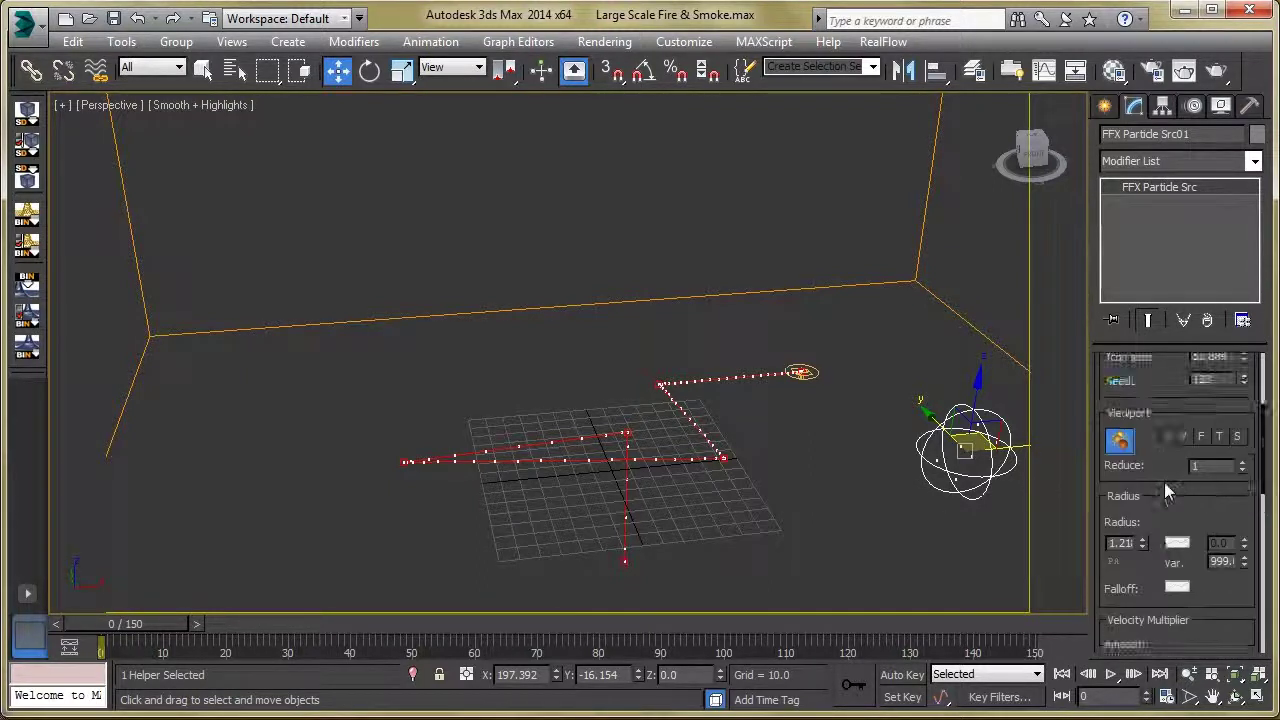
{"action": "middle_click_drag", "start_coordinate": [905, 402], "coordinate": [820, 300], "text": "alt"}
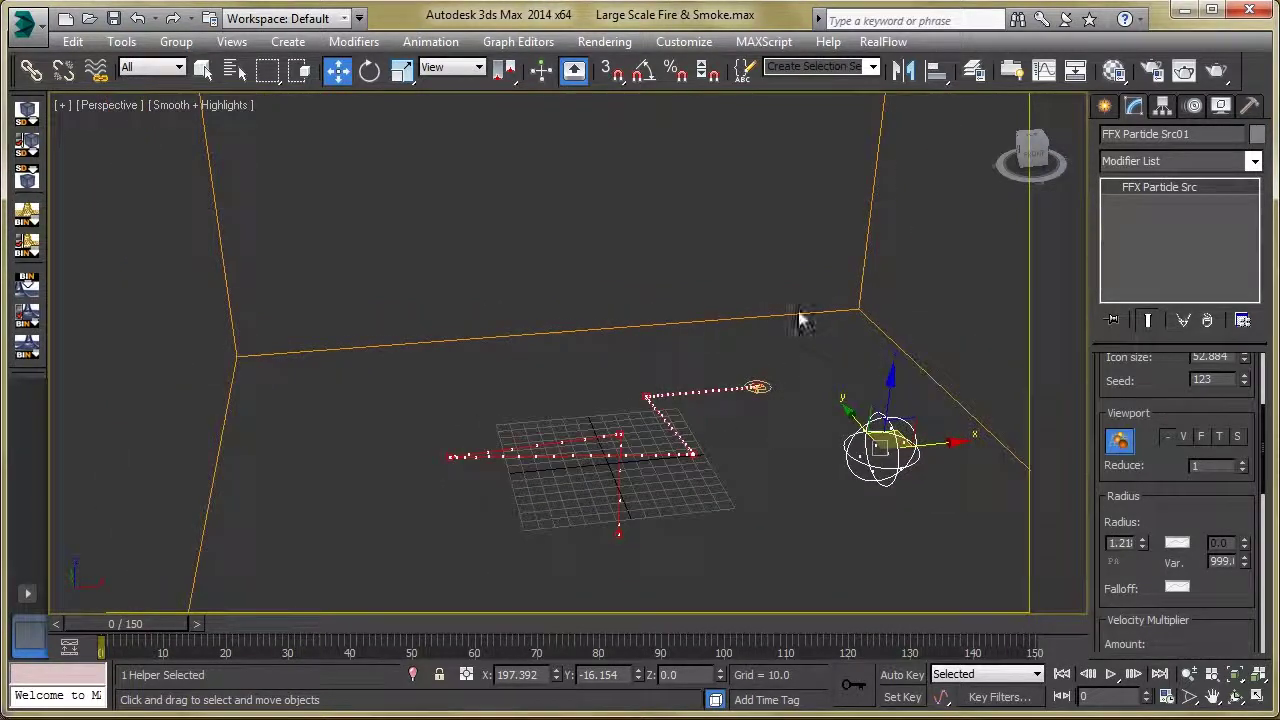
{"action": "left_click", "coordinate": [1106, 108]}
{"action": "left_click", "coordinate": [1111, 138]}
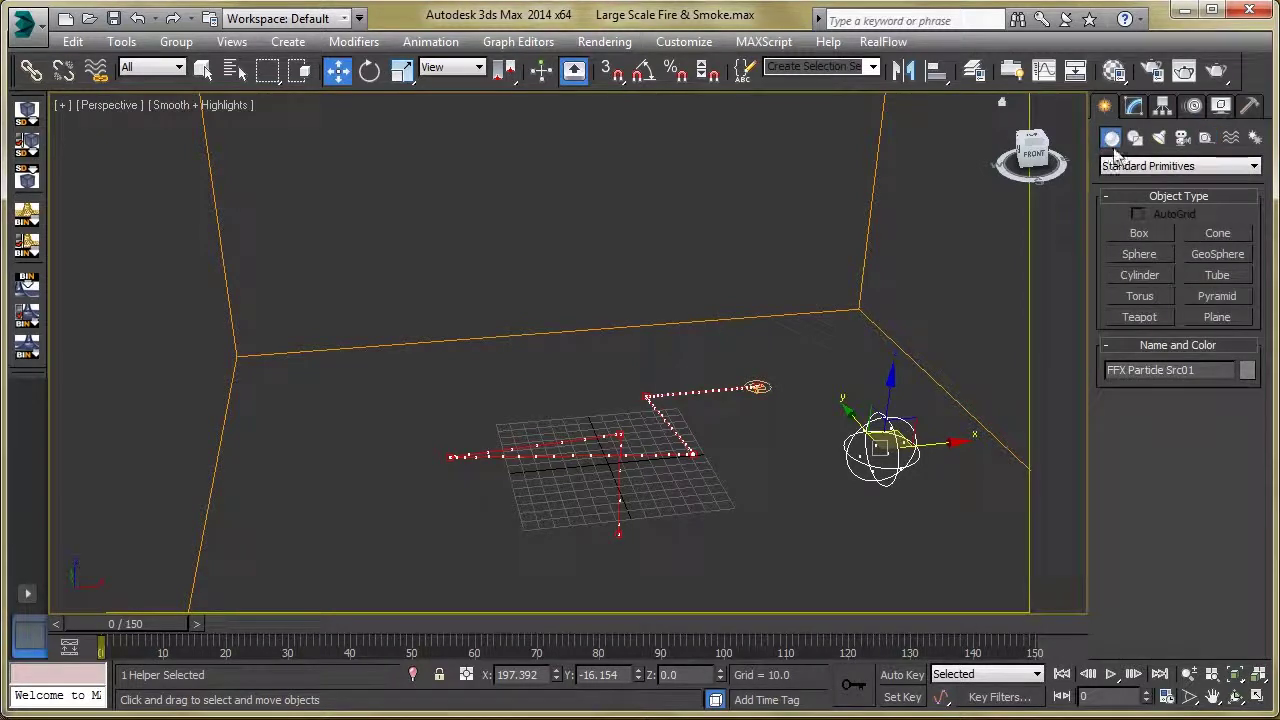
{"action": "left_click", "coordinate": [1125, 166]}
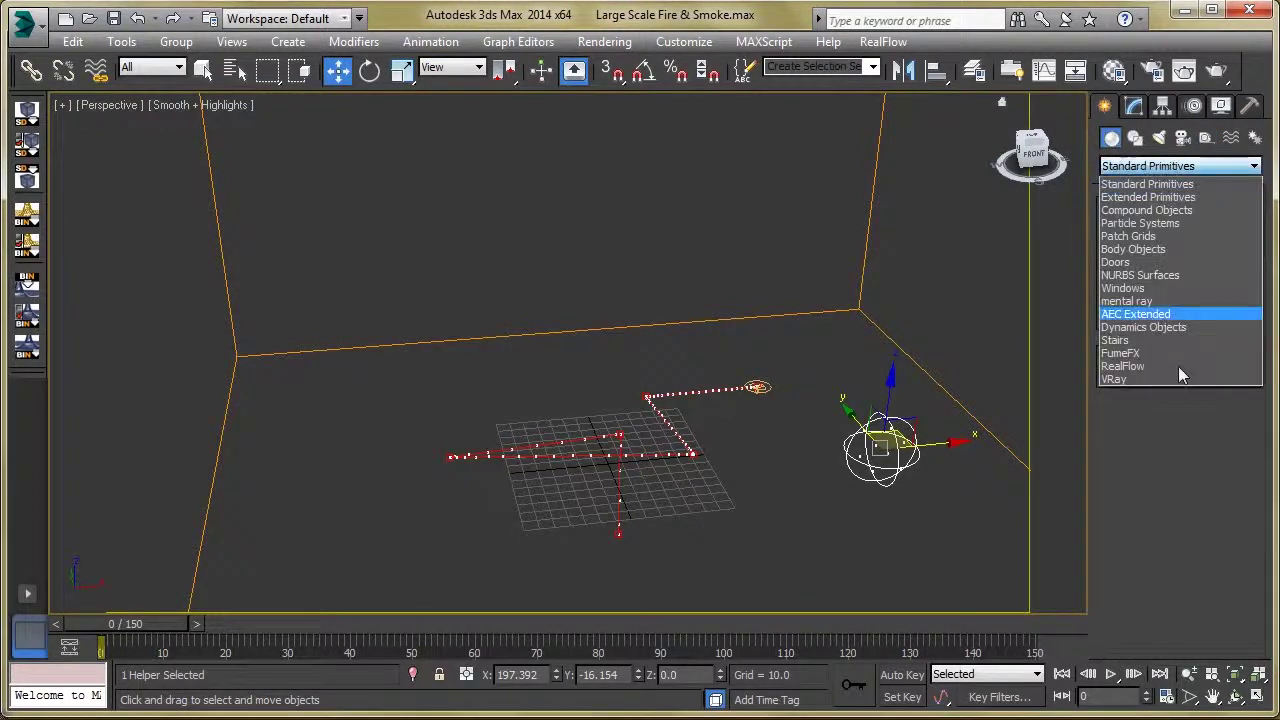
{"action": "left_click", "coordinate": [1122, 354]}
{"action": "left_click", "coordinate": [1153, 232]}
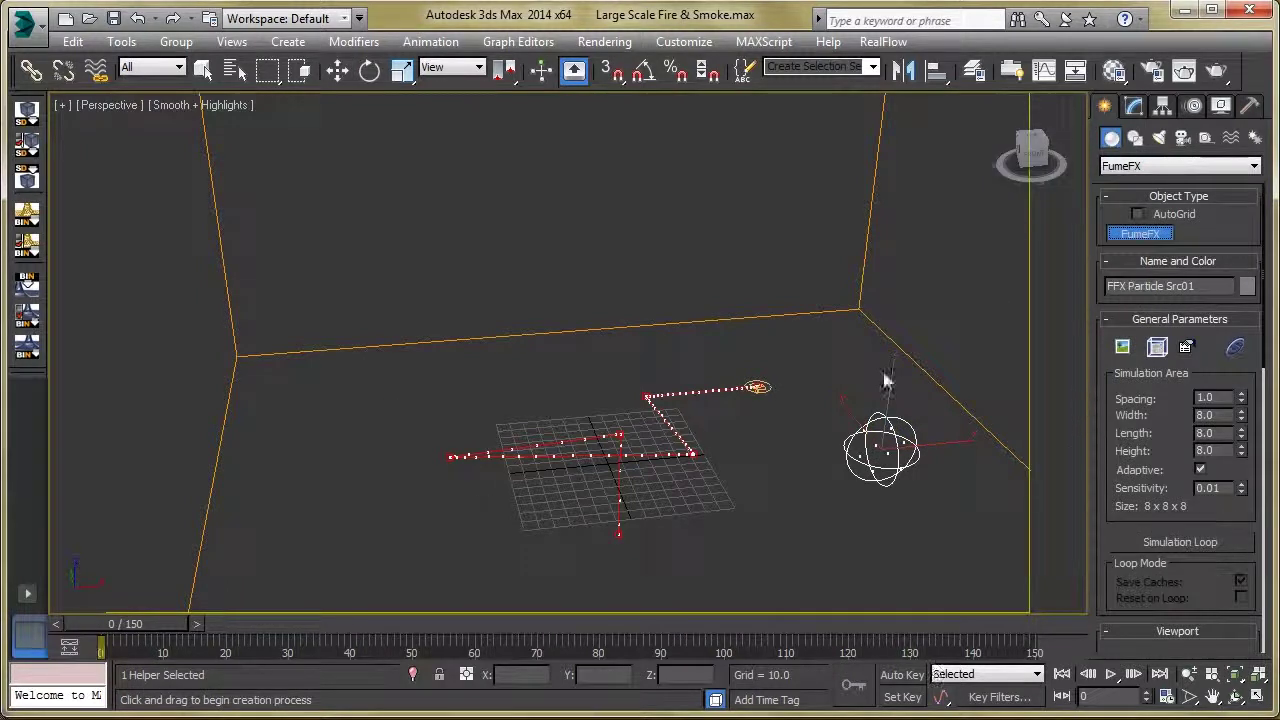
{"action": "key", "text": "w"}
Select the FumeFX container surrounding the particles and open its simulation settings.
{"action": "middle_click_drag", "start_coordinate": [817, 347], "coordinate": [703, 289], "text": "alt"}
{"action": "left_click_drag", "start_coordinate": [731, 263], "coordinate": [652, 318]}
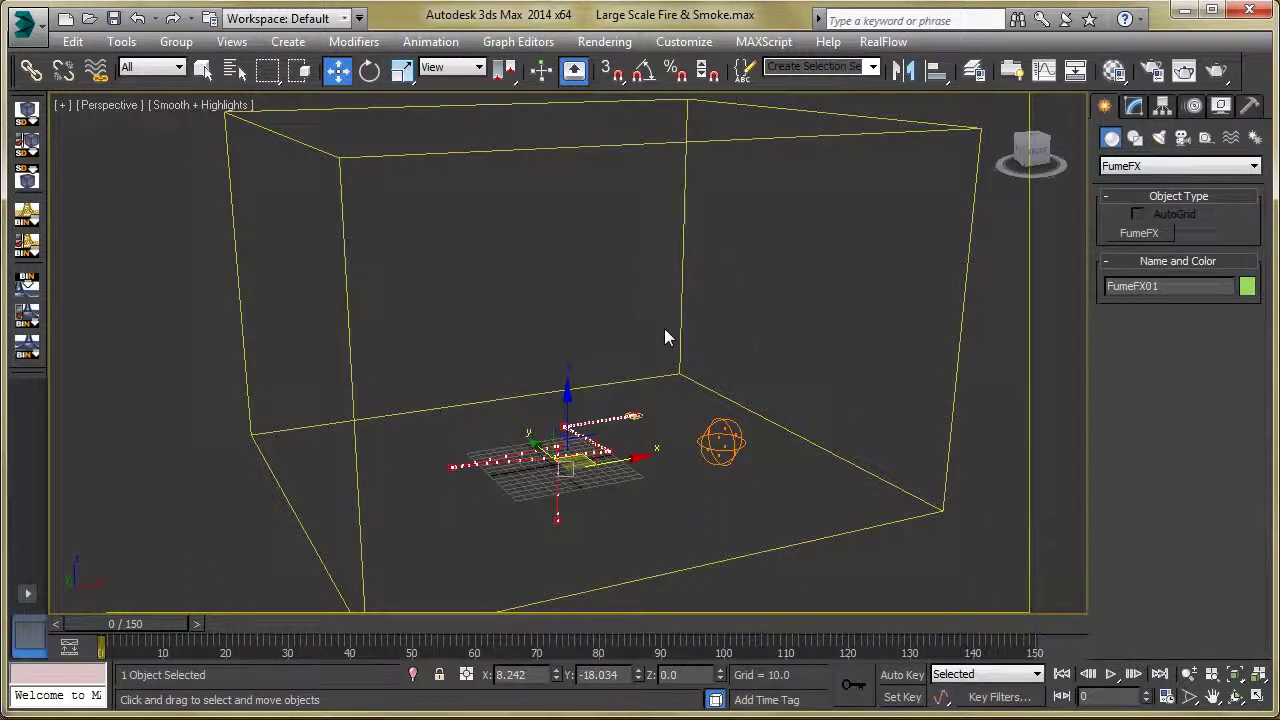
{"action": "left_click", "coordinate": [1135, 109]}
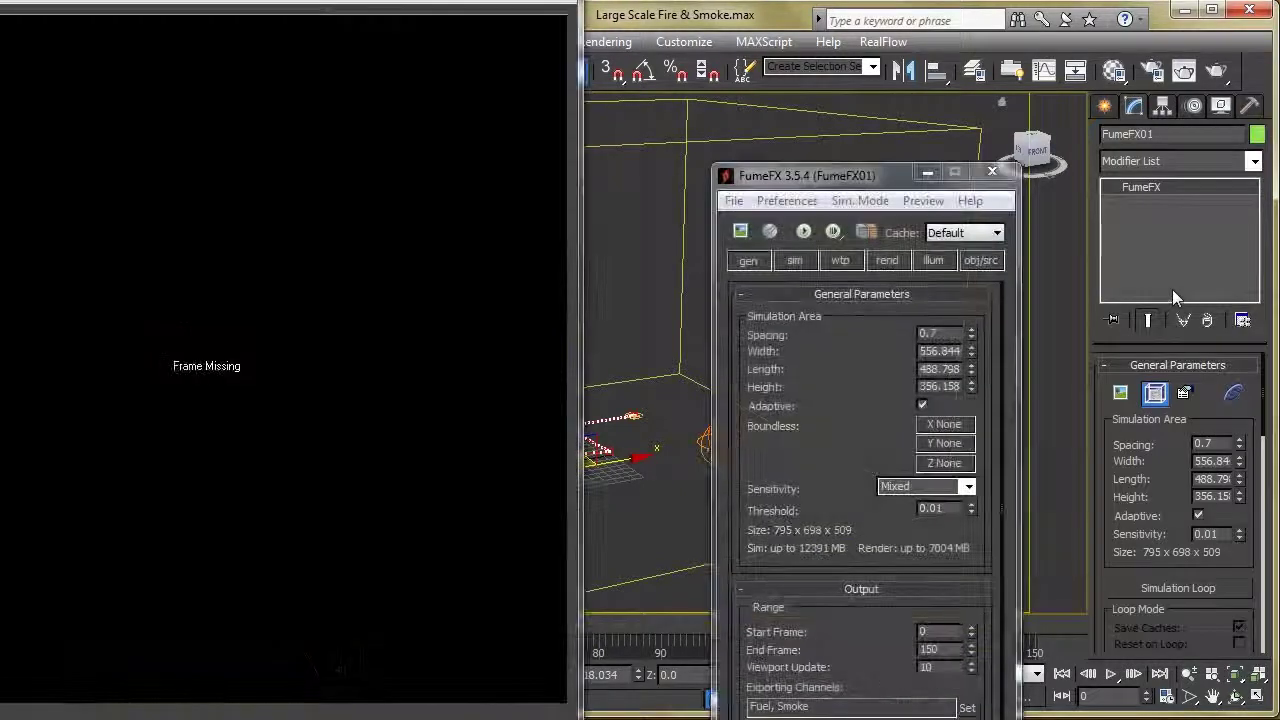
Move the FumeFX settings window beside the output preview and close the preview window.
{"action": "left_click_drag", "start_coordinate": [429, 34], "coordinate": [572, 34]}
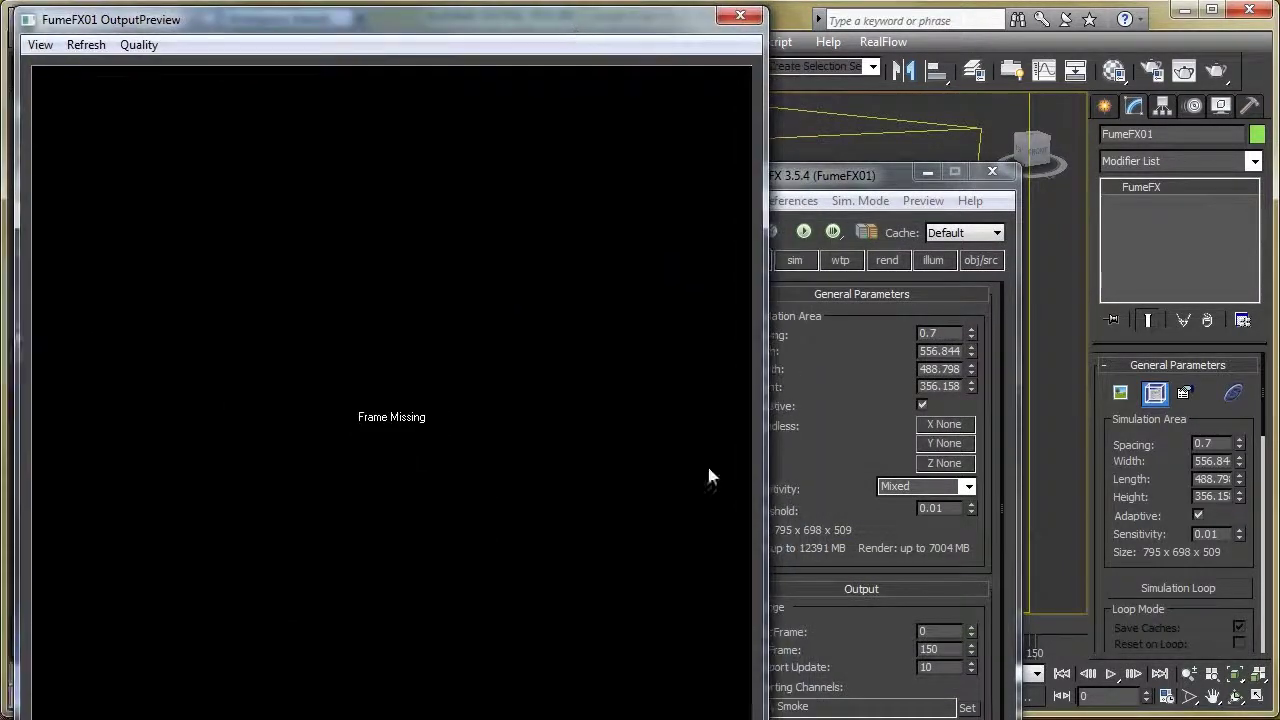
{"action": "left_click_drag", "start_coordinate": [772, 18], "coordinate": [356, 34]}
{"action": "left_click_drag", "start_coordinate": [838, 176], "coordinate": [690, 62]}
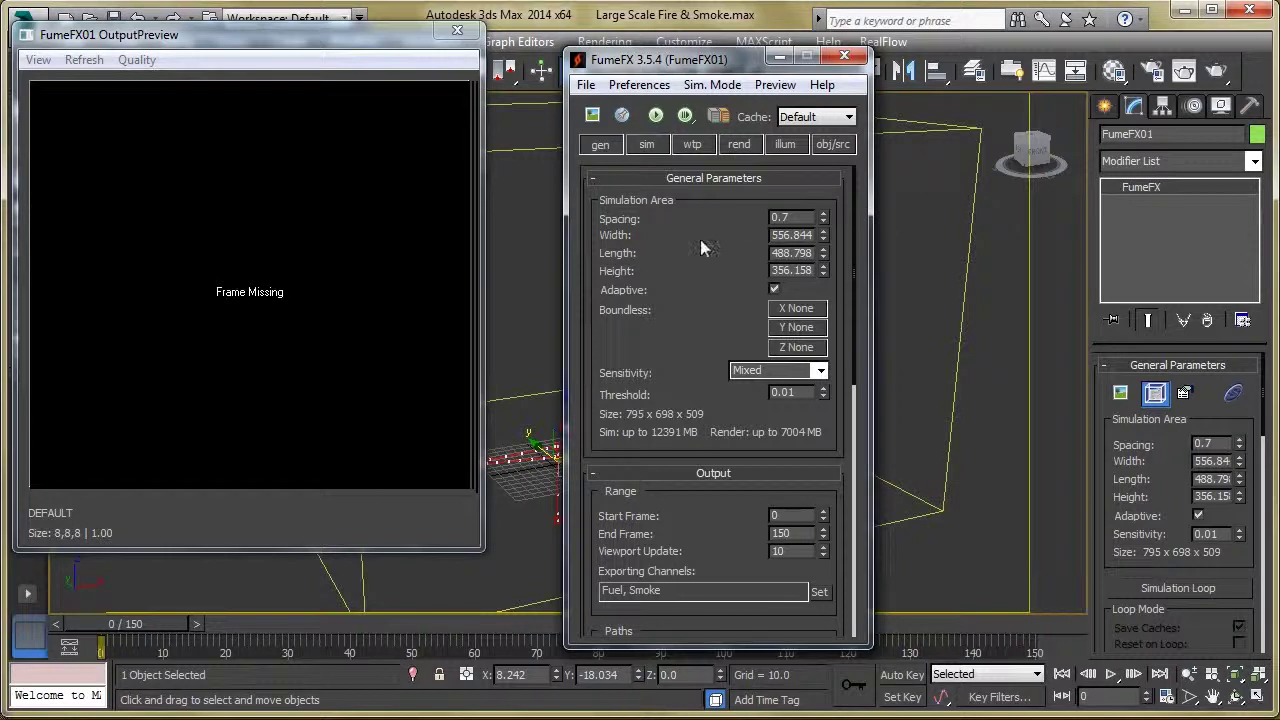
{"action": "left_click", "coordinate": [457, 30]}
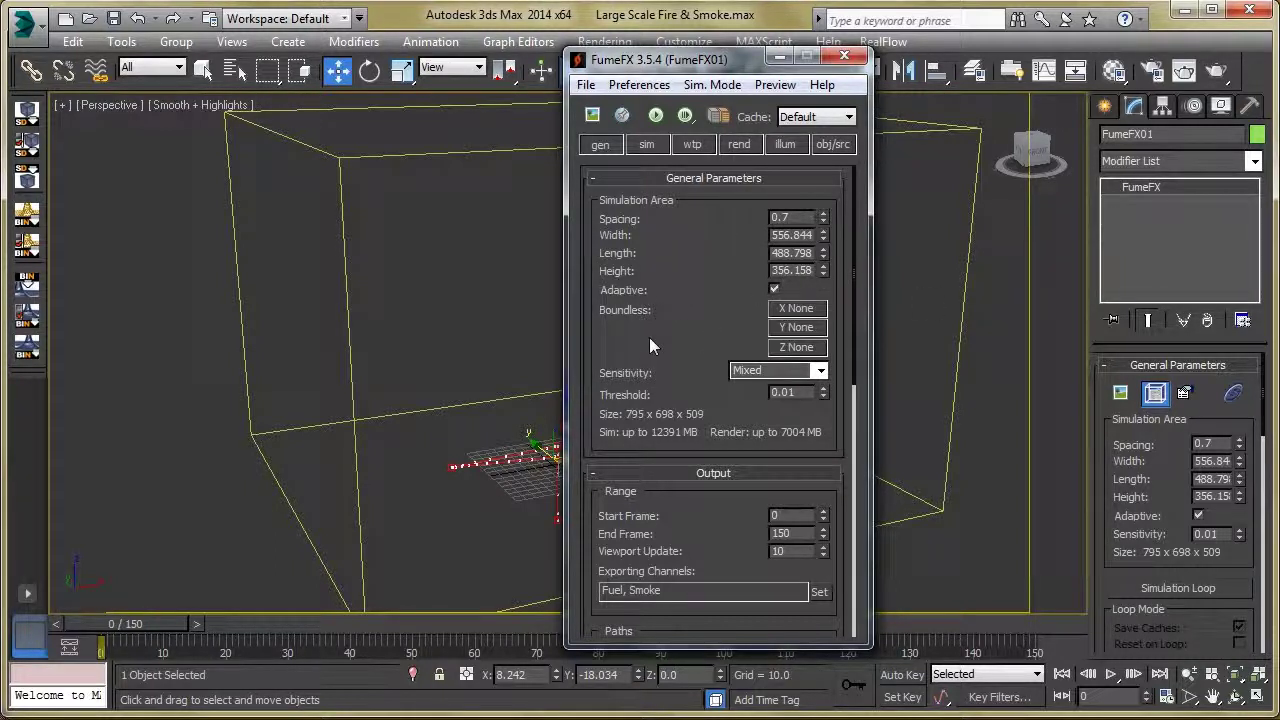
Set the default cache output path to larege_scale_fire_&_smoke_.fxd in the Large Scale Smoke folder on drive D.
{"action": "scroll", "coordinate": [653, 300], "scroll_direction": "down", "scroll_amount": 2}
{"action": "scroll", "coordinate": [671, 414], "scroll_direction": "down", "scroll_amount": 3}
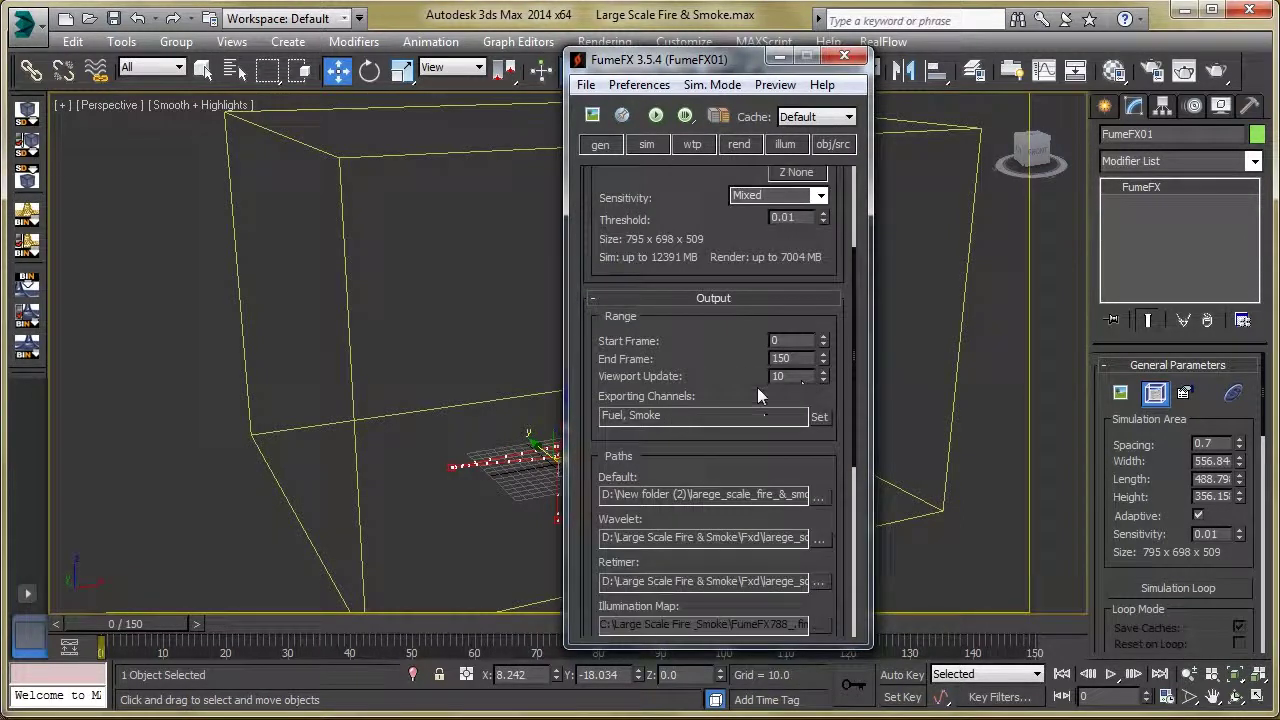
{"action": "scroll", "coordinate": [741, 302], "scroll_direction": "down", "scroll_amount": 3}
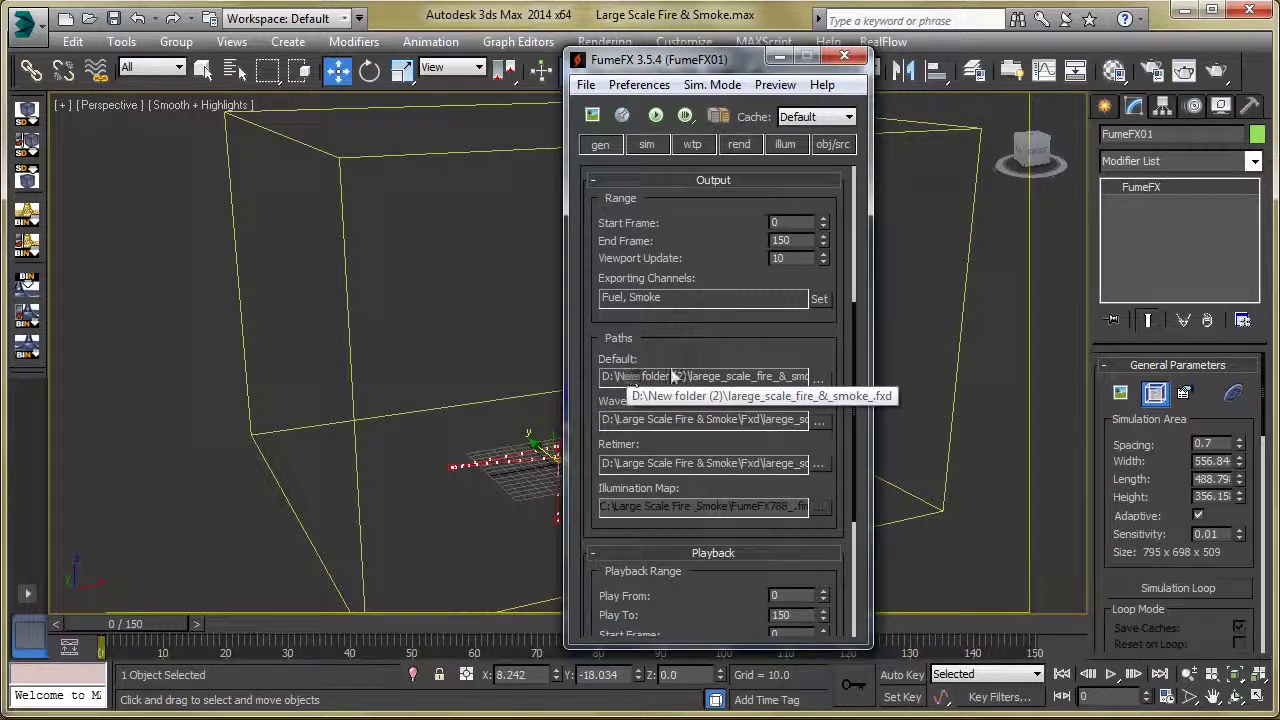
{"action": "left_click", "coordinate": [816, 383]}
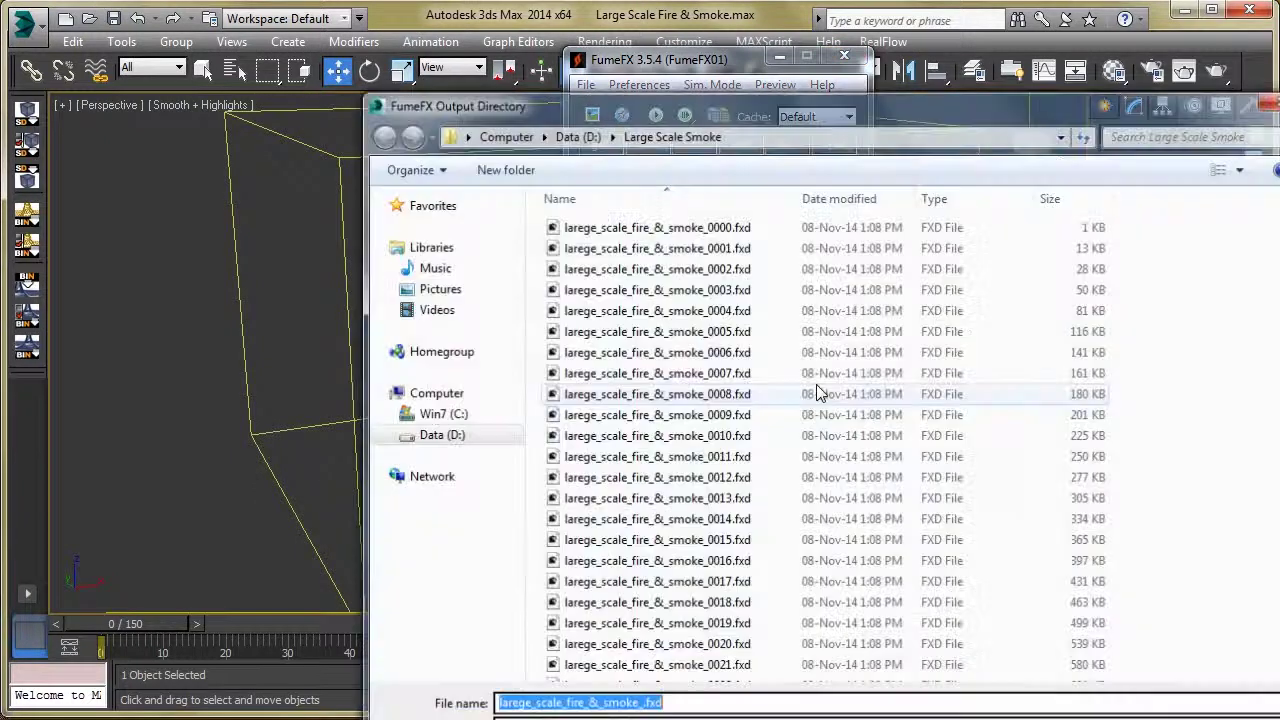
{"action": "key", "text": "Return"}
Review the container's playback range and general parameters, and examine the simulation's solver, quality and advection settings.
{"action": "scroll", "coordinate": [785, 340], "scroll_direction": "down", "scroll_amount": 3}
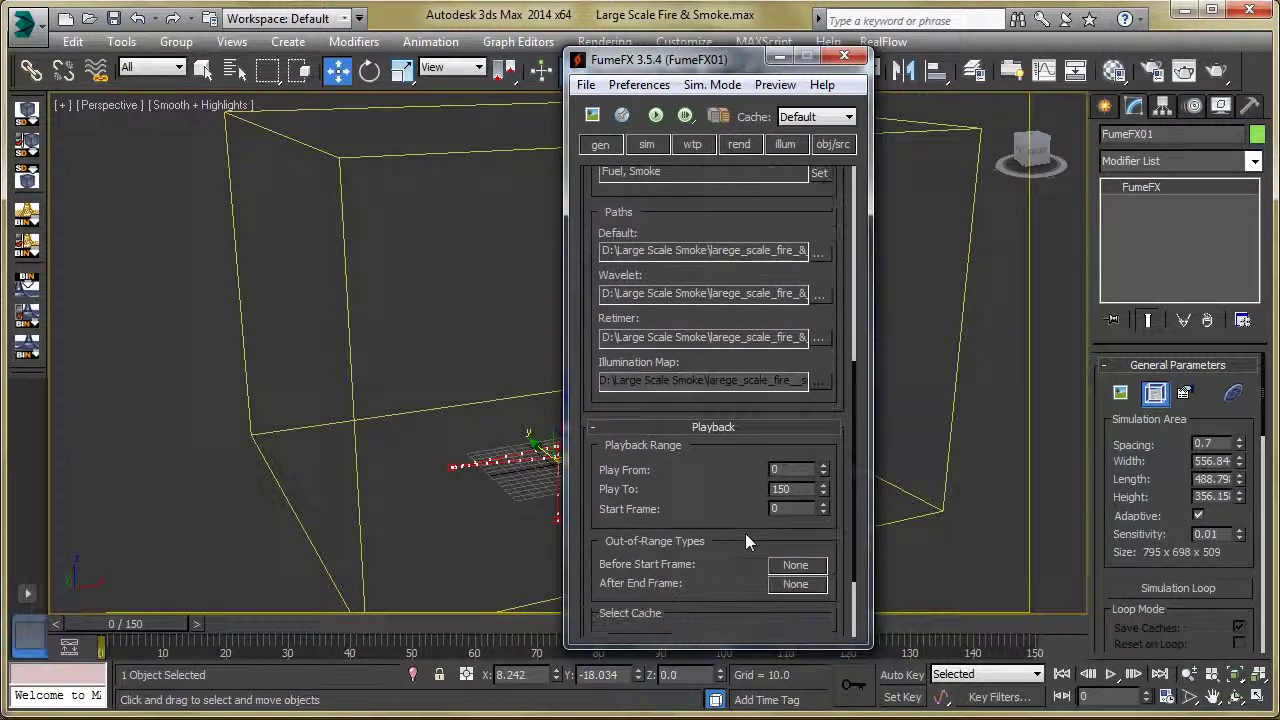
{"action": "scroll", "coordinate": [706, 397], "scroll_direction": "down", "scroll_amount": 2}
{"action": "scroll", "coordinate": [706, 397], "scroll_direction": "down", "scroll_amount": 1}
{"action": "scroll", "coordinate": [700, 340], "scroll_direction": "up", "scroll_amount": 12}
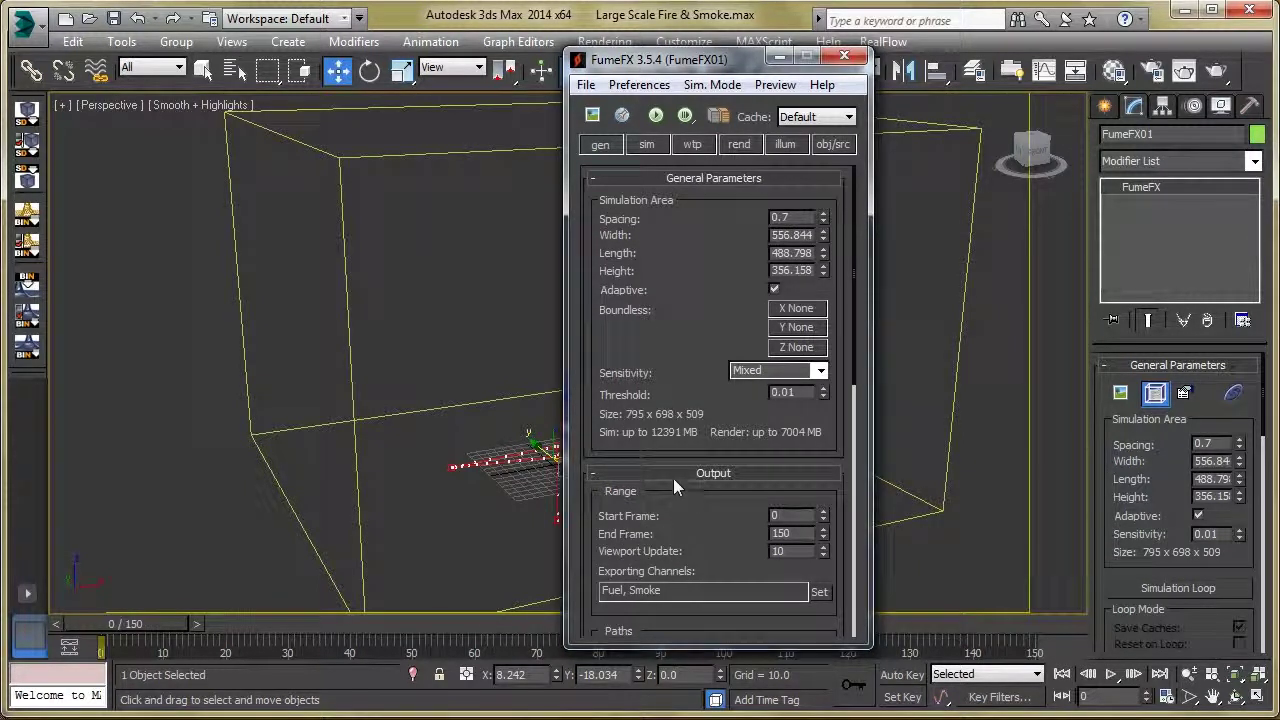
{"action": "left_click", "coordinate": [647, 145]}
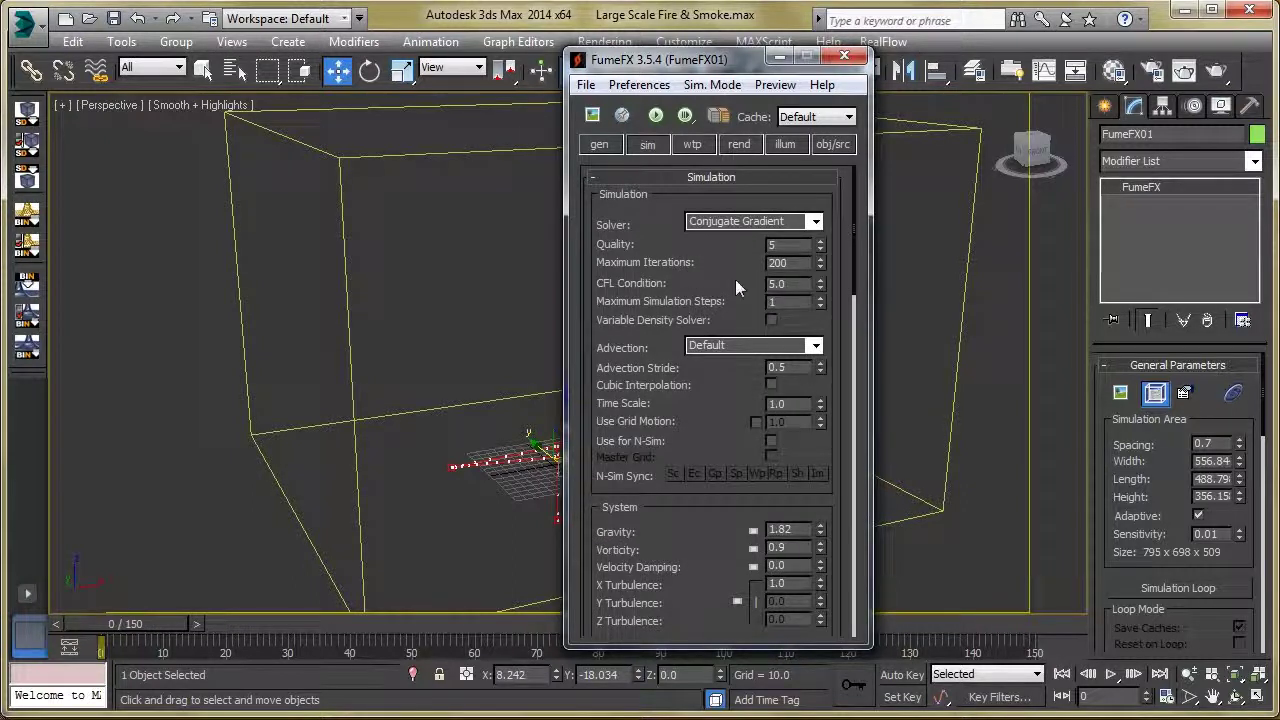
{"action": "scroll", "coordinate": [703, 425], "scroll_direction": "down", "scroll_amount": 1}
{"action": "scroll", "coordinate": [690, 414], "scroll_direction": "down", "scroll_amount": 1}
{"action": "scroll", "coordinate": [693, 357], "scroll_direction": "down", "scroll_amount": 3}
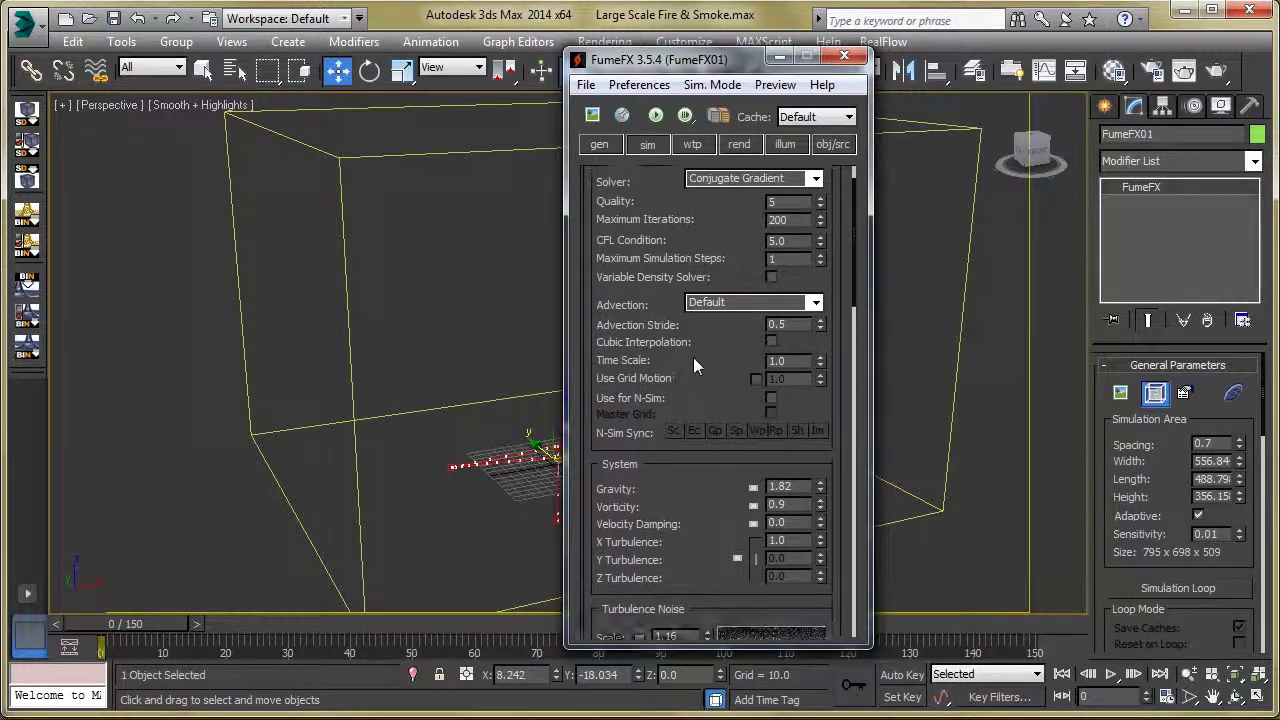
{"action": "scroll", "coordinate": [694, 350], "scroll_direction": "up", "scroll_amount": 3}
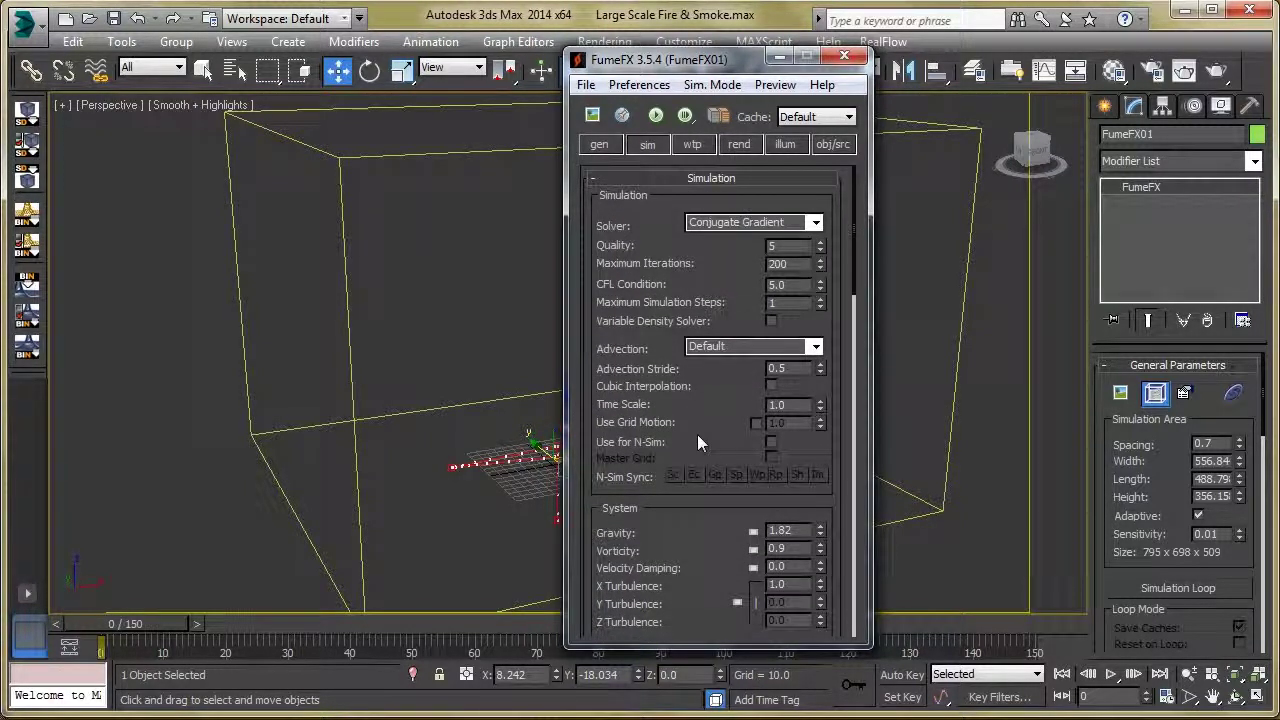
Examine the simulation's gravity, vorticity, X turbulence, turbulence noise and blocking sides settings.
{"action": "scroll", "coordinate": [703, 400], "scroll_direction": "down", "scroll_amount": 5}
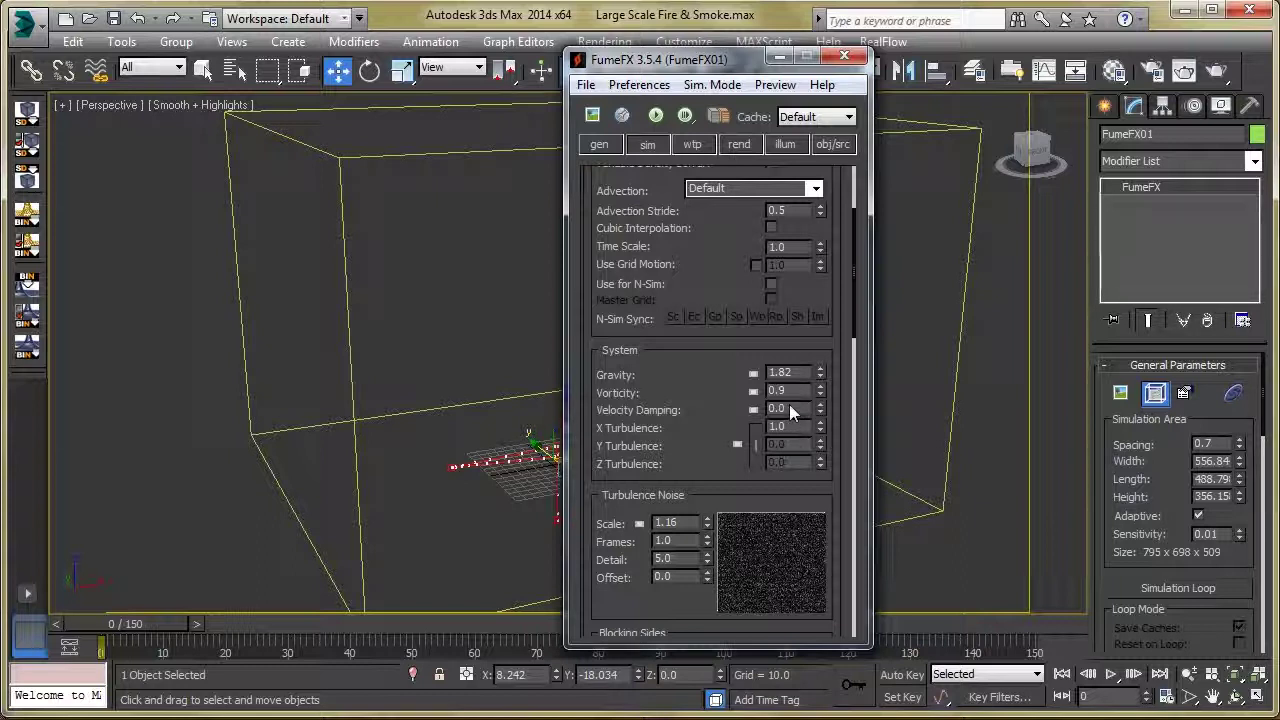
{"action": "scroll", "coordinate": [700, 395], "scroll_direction": "down", "scroll_amount": 2}
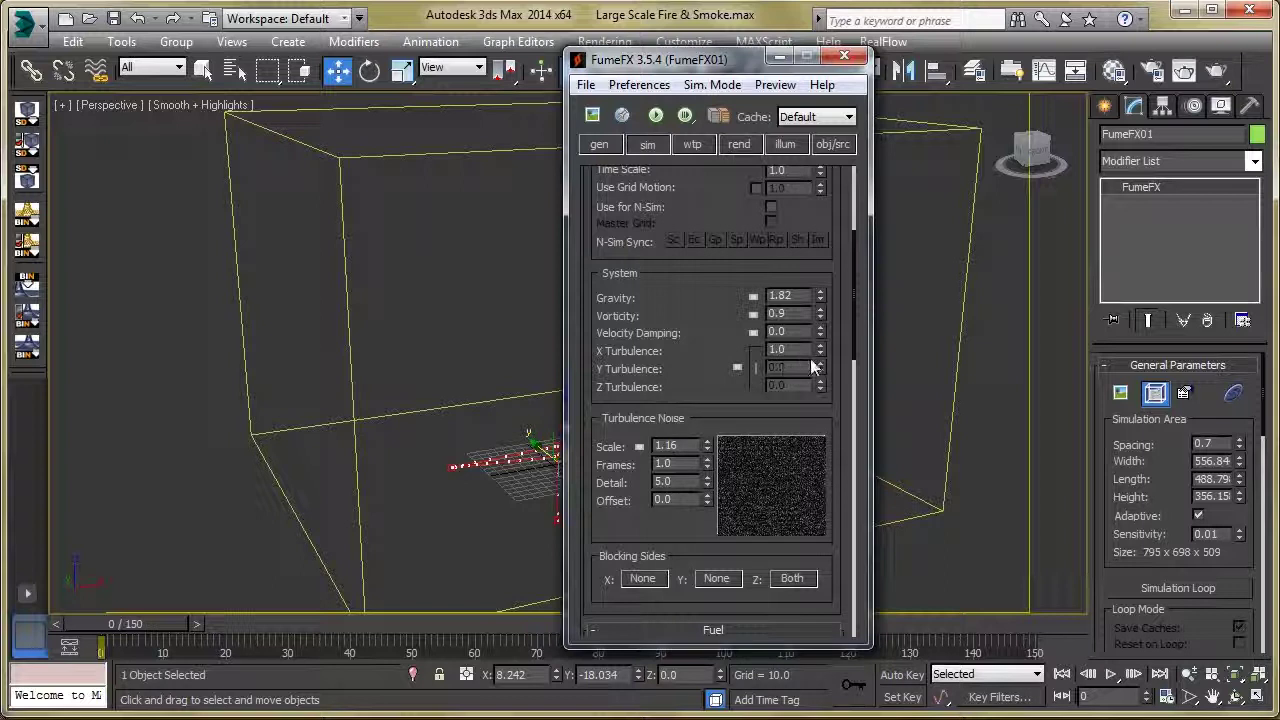
{"action": "scroll", "coordinate": [726, 350], "scroll_direction": "down", "scroll_amount": 1}
{"action": "scroll", "coordinate": [725, 339], "scroll_direction": "down", "scroll_amount": 2}
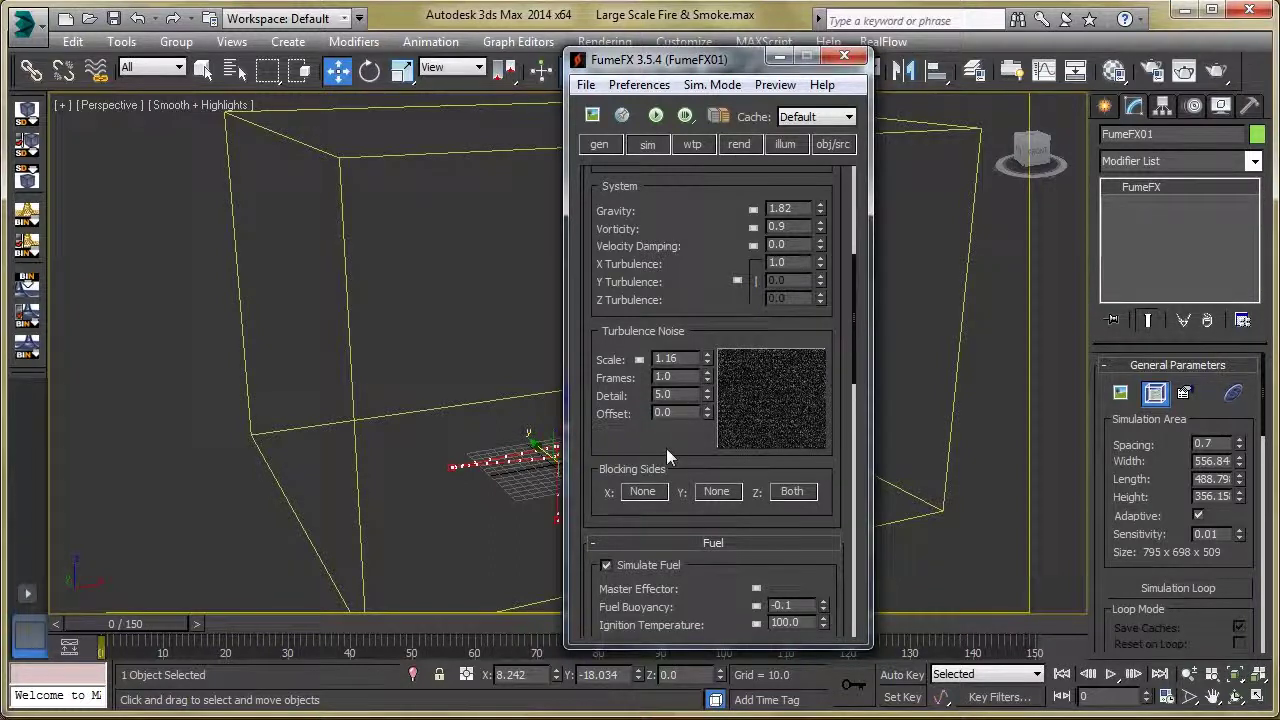
{"action": "scroll", "coordinate": [666, 448], "scroll_direction": "down", "scroll_amount": 1}
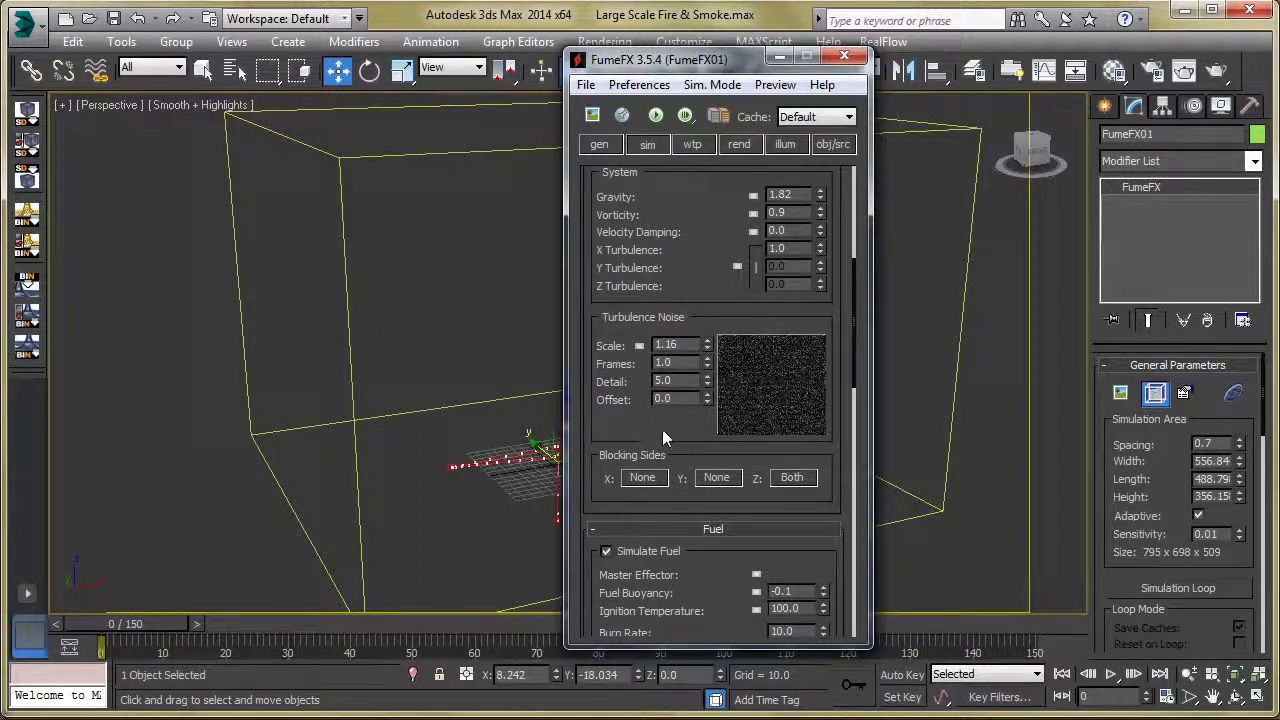
{"action": "scroll", "coordinate": [662, 429], "scroll_direction": "down", "scroll_amount": 4}
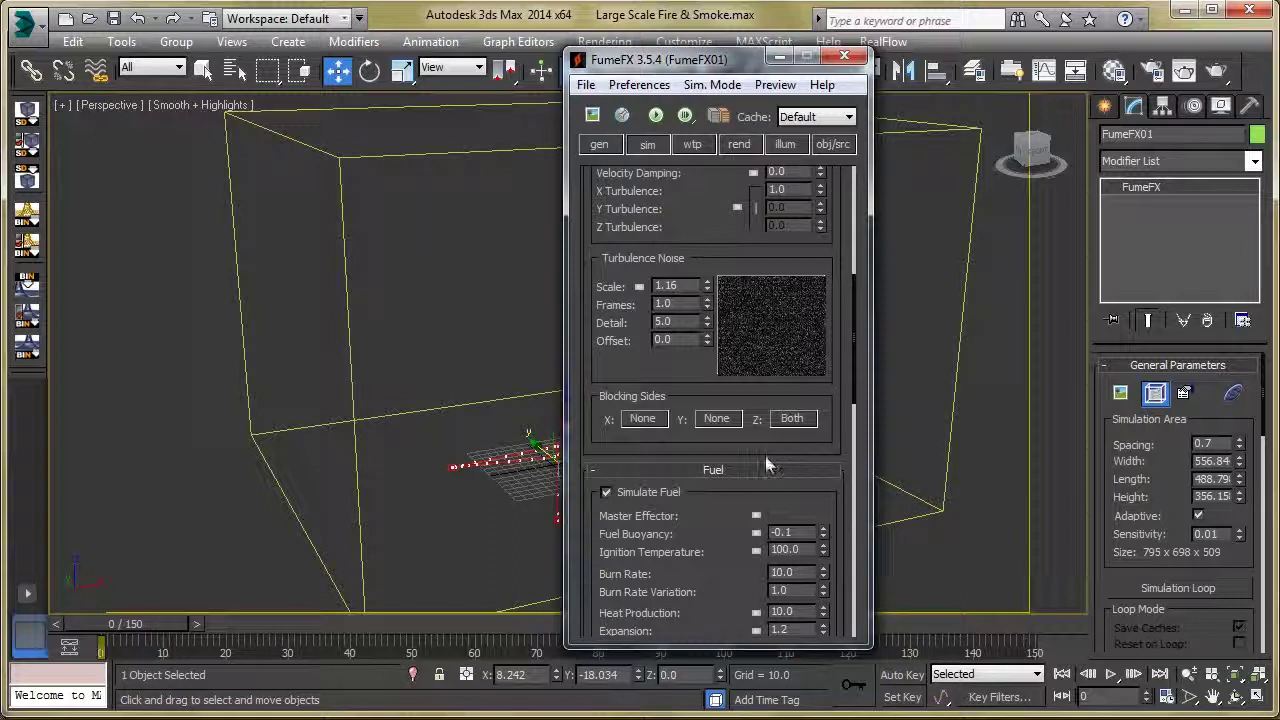
{"action": "scroll", "coordinate": [803, 447], "scroll_direction": "down", "scroll_amount": 3}
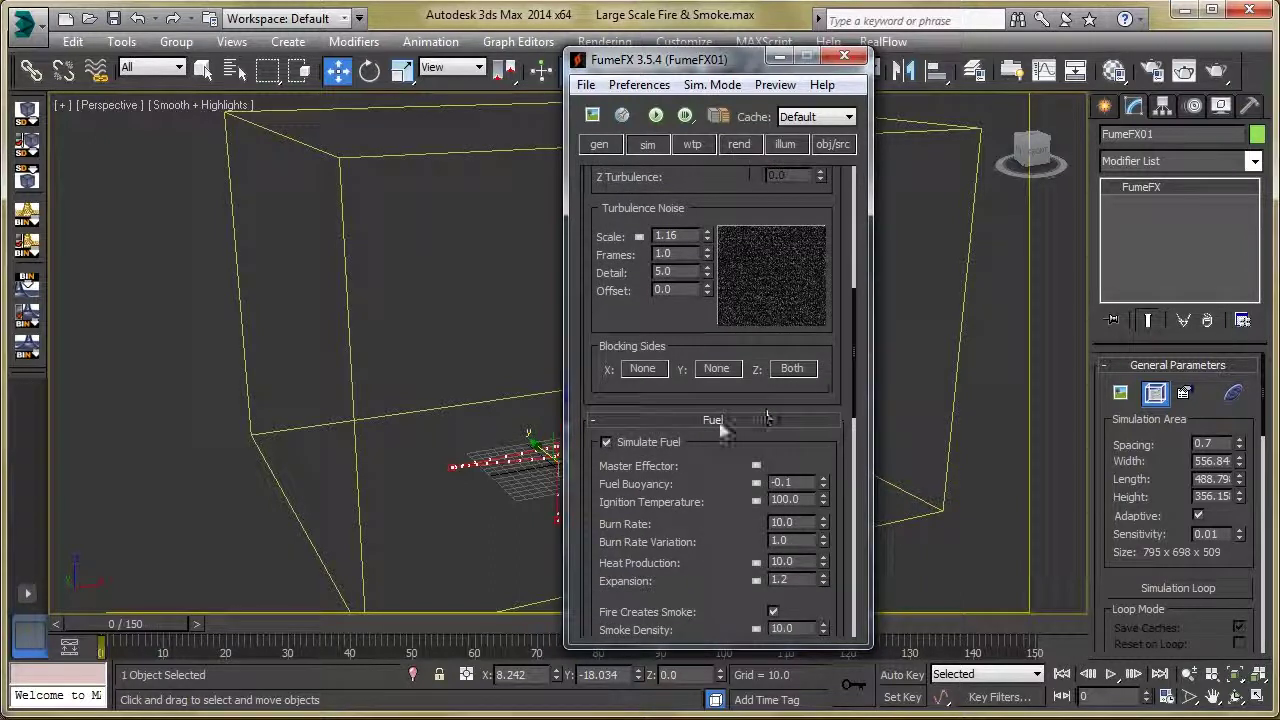
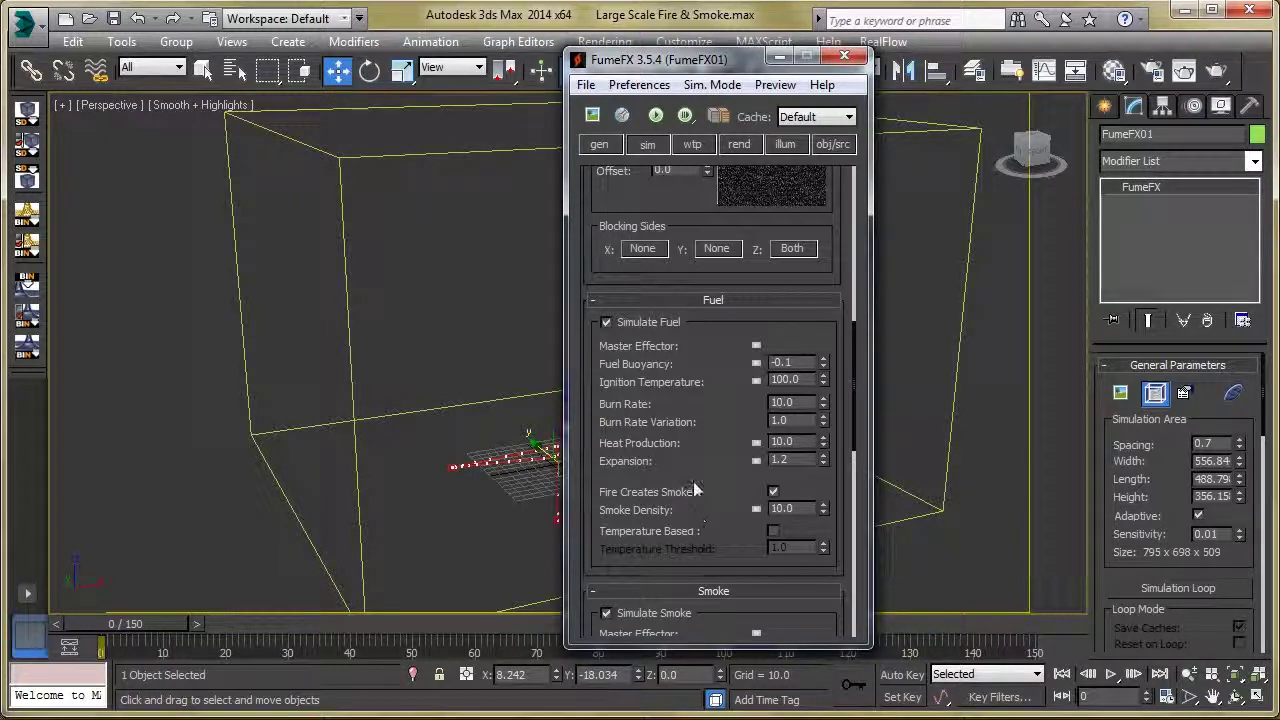
Examine the simulation's fuel parameters, smoke creation from fire, and the smoke and temperature buoyancy and dissipation settings.
{"action": "scroll", "coordinate": [695, 490], "scroll_direction": "down", "scroll_amount": 2}
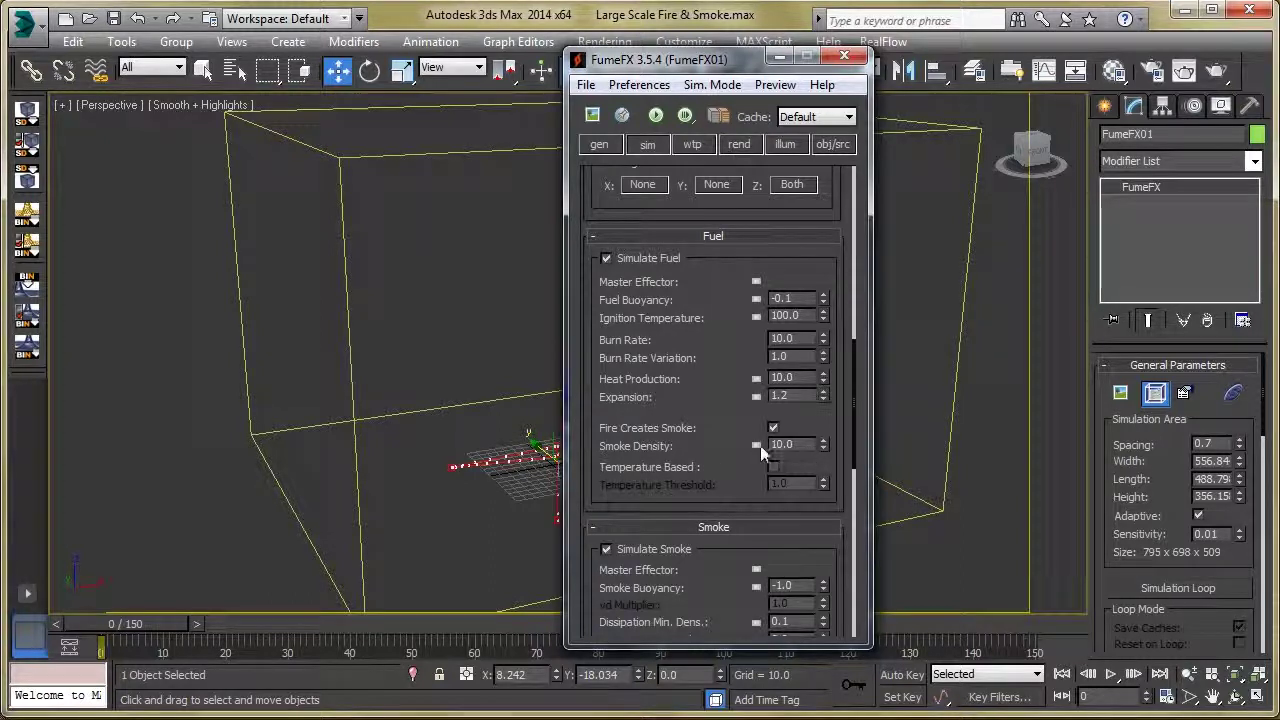
{"action": "scroll", "coordinate": [701, 434], "scroll_direction": "down", "scroll_amount": 6}
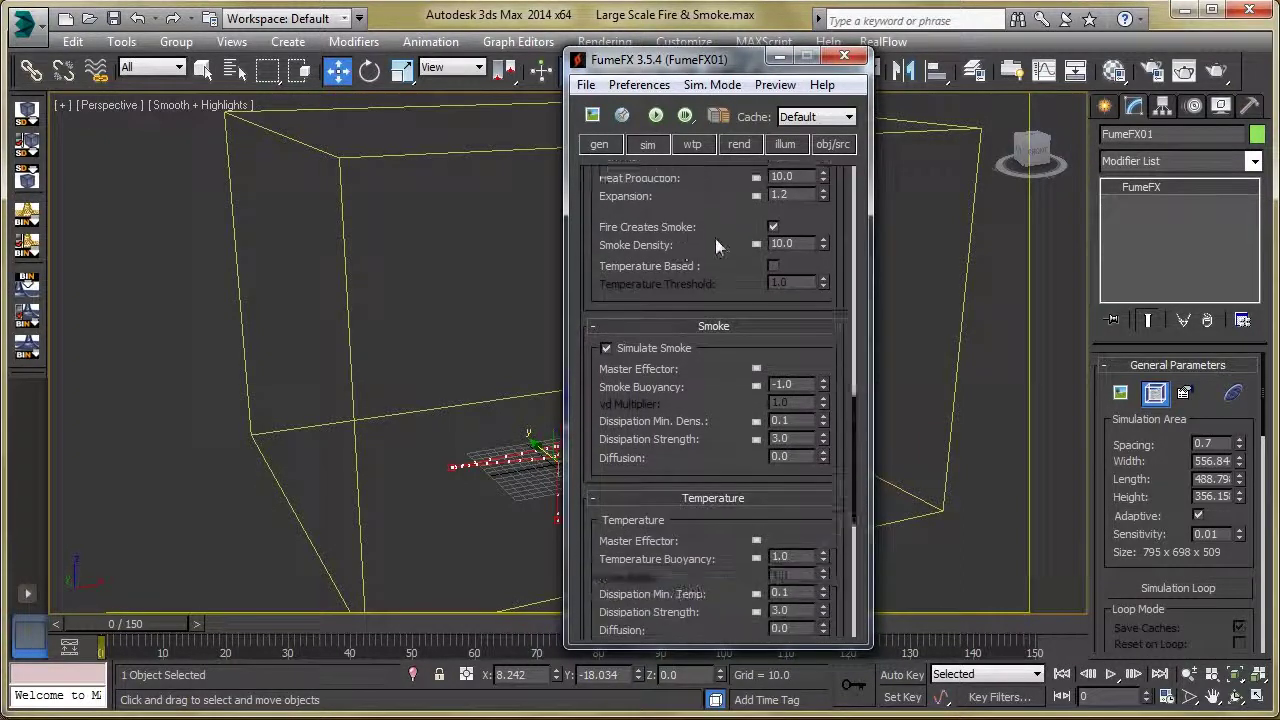
{"action": "scroll", "coordinate": [697, 382], "scroll_direction": "up", "scroll_amount": 3}
{"action": "scroll", "coordinate": [699, 382], "scroll_direction": "down", "scroll_amount": 1}
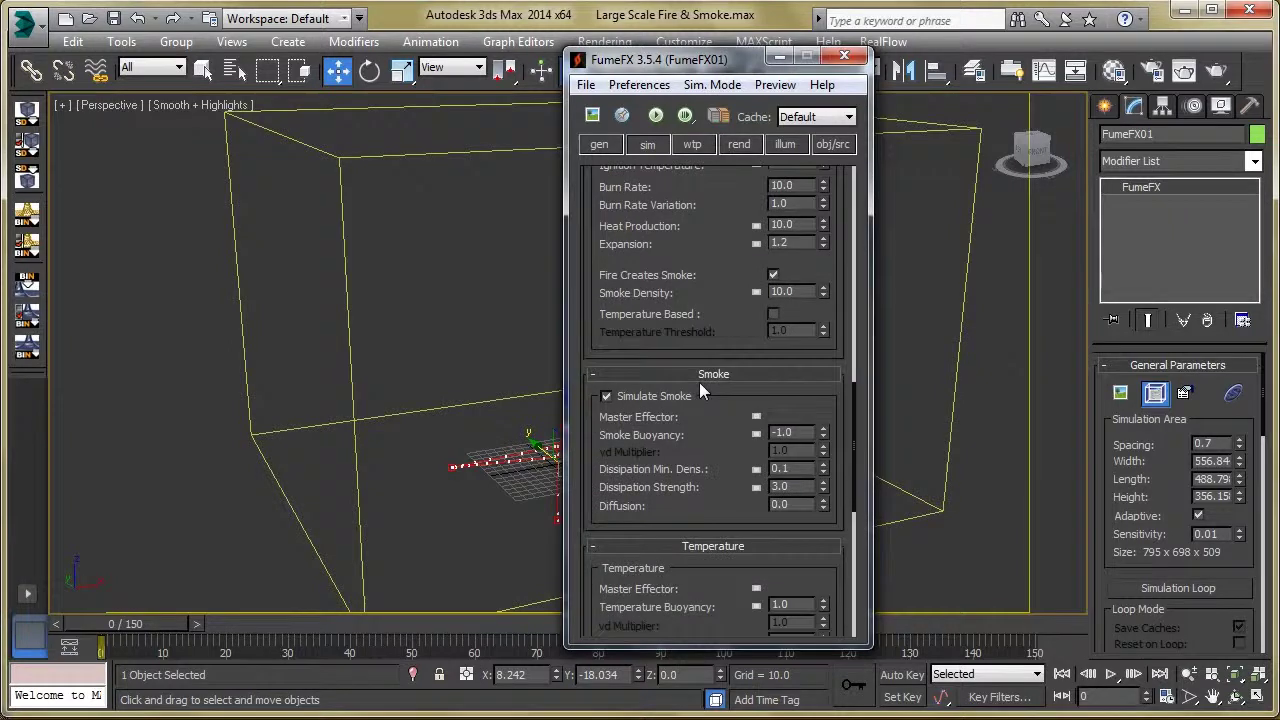
{"action": "scroll", "coordinate": [699, 382], "scroll_direction": "down", "scroll_amount": 5}
{"action": "scroll", "coordinate": [714, 408], "scroll_direction": "up", "scroll_amount": 3}
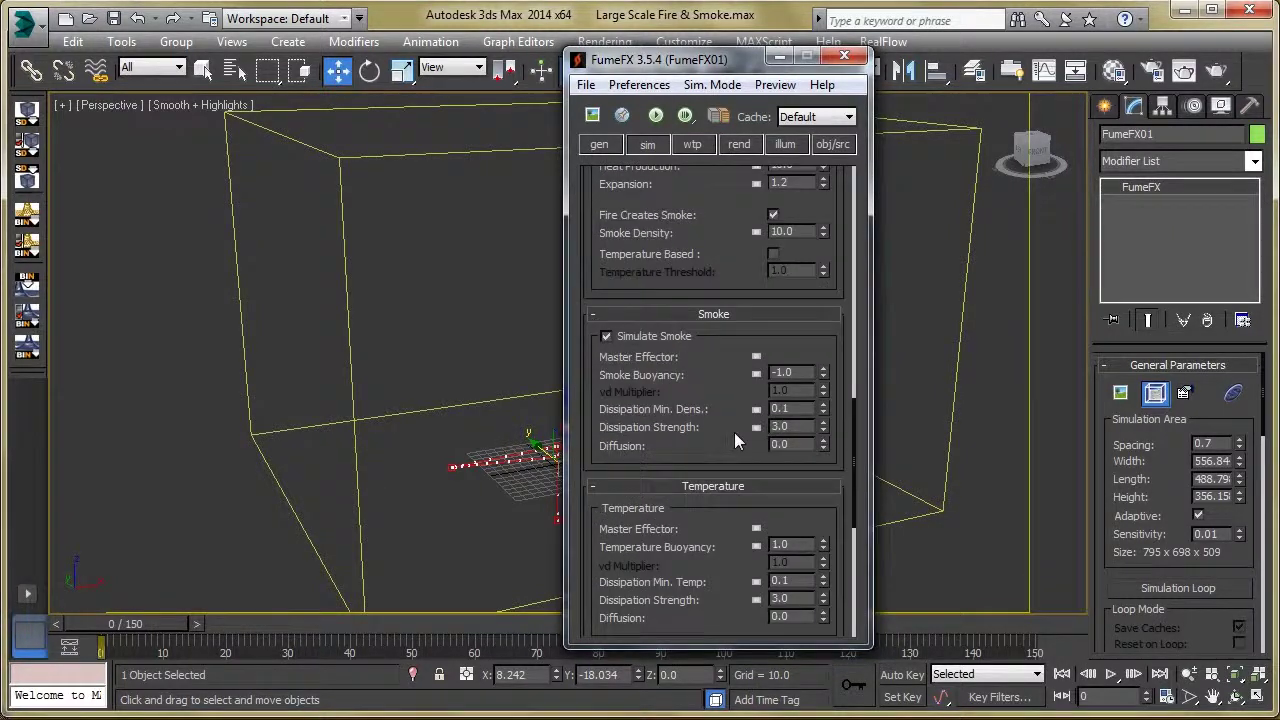
{"action": "scroll", "coordinate": [734, 432], "scroll_direction": "up", "scroll_amount": 10}
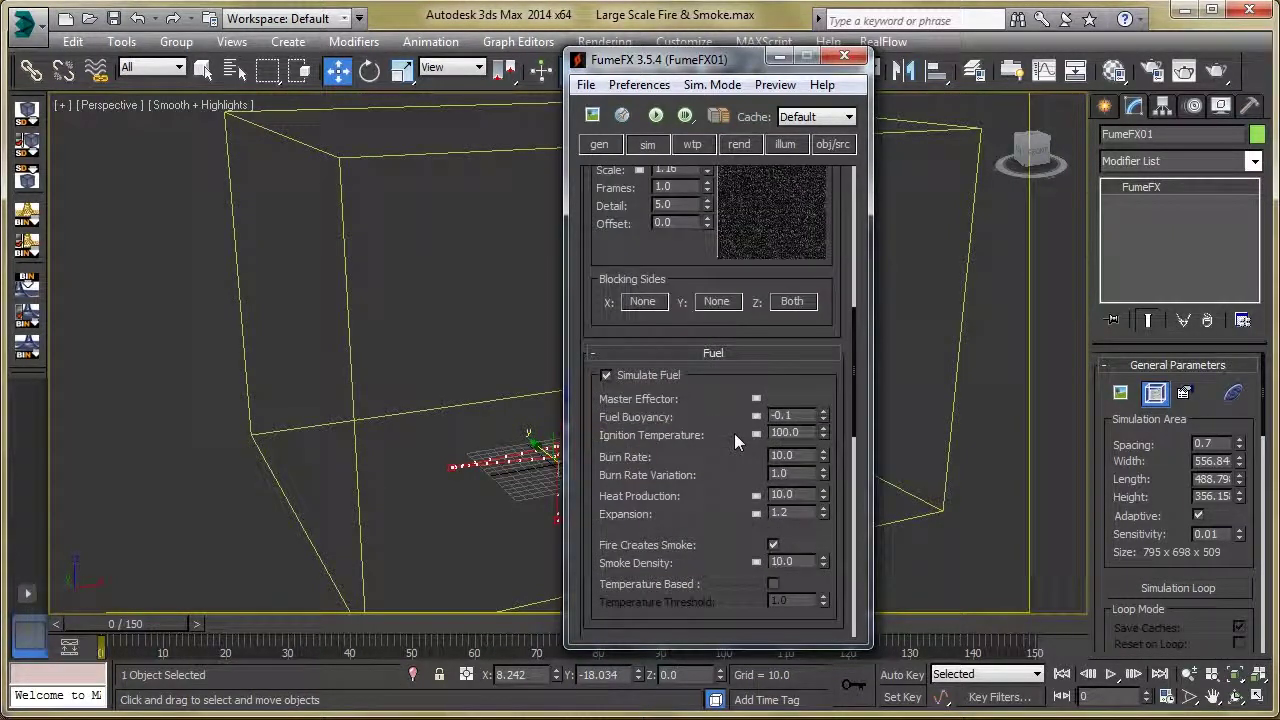
{"action": "scroll", "coordinate": [734, 435], "scroll_direction": "up", "scroll_amount": 14}
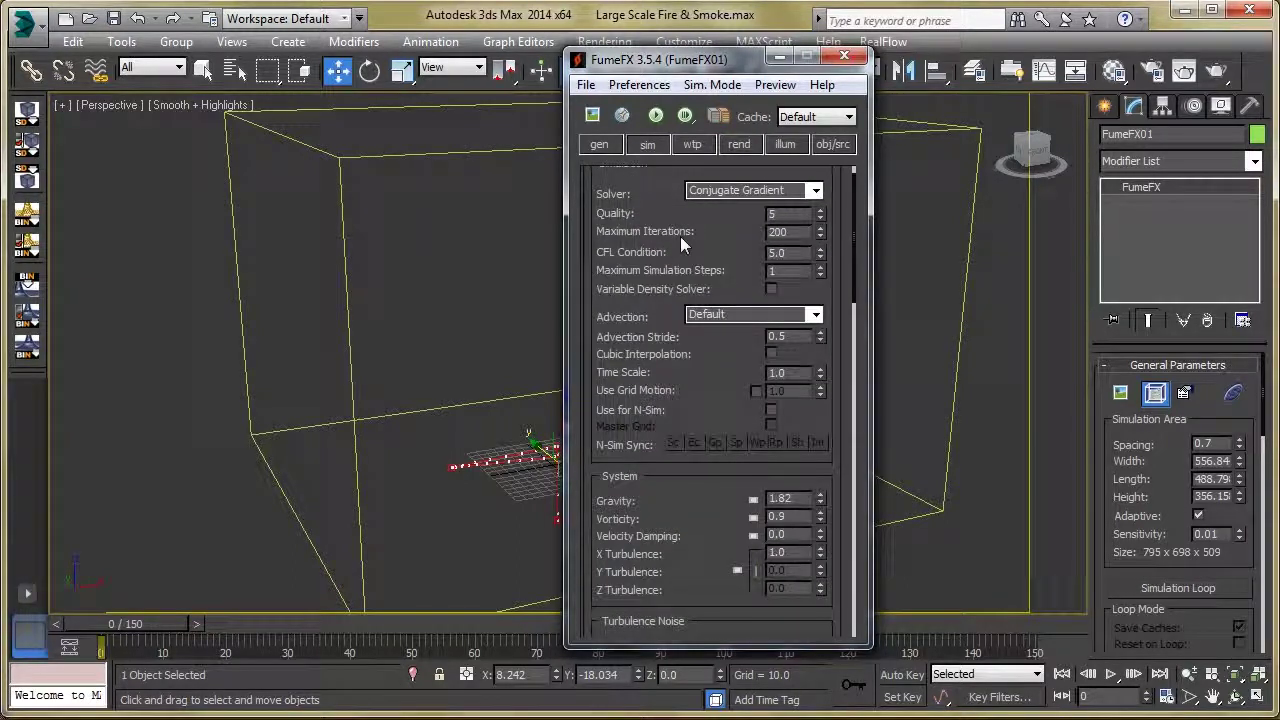
Examine the rendering parameters and inspect the fire color gradient without changing it.
{"action": "left_click", "coordinate": [740, 145]}
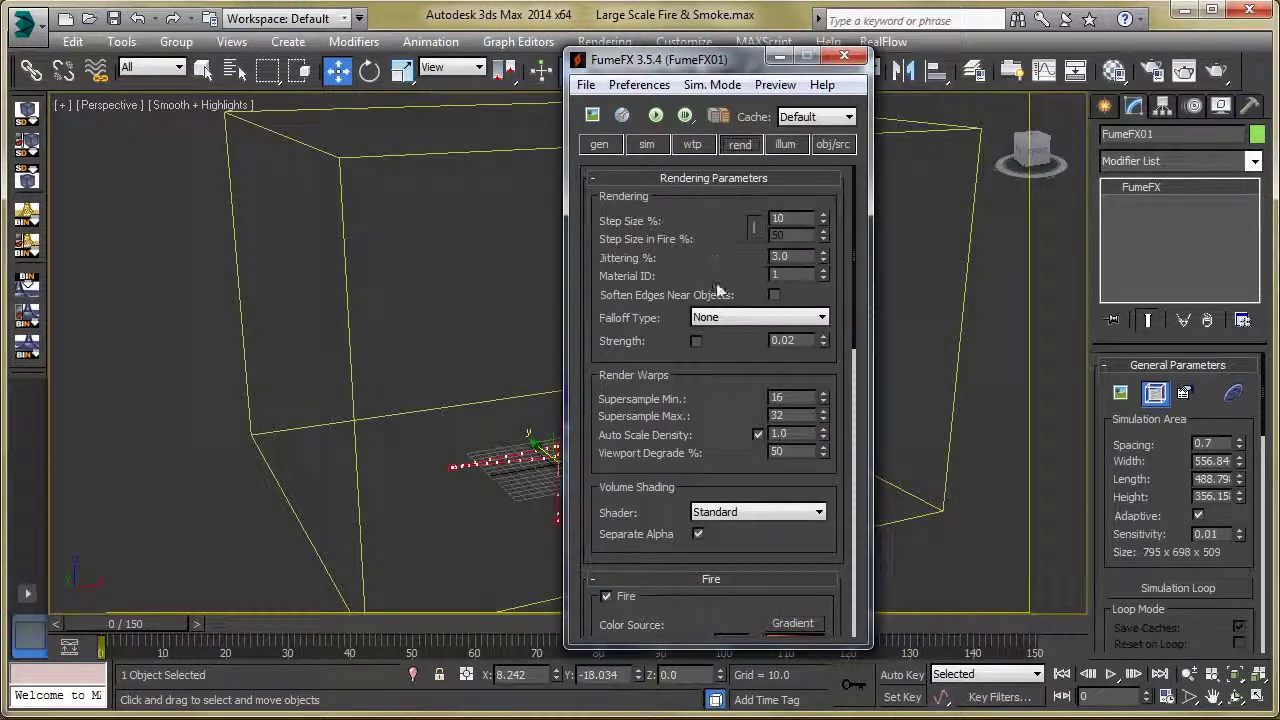
{"action": "scroll", "coordinate": [709, 262], "scroll_direction": "down", "scroll_amount": 1}
{"action": "scroll", "coordinate": [701, 420], "scroll_direction": "down", "scroll_amount": 8}
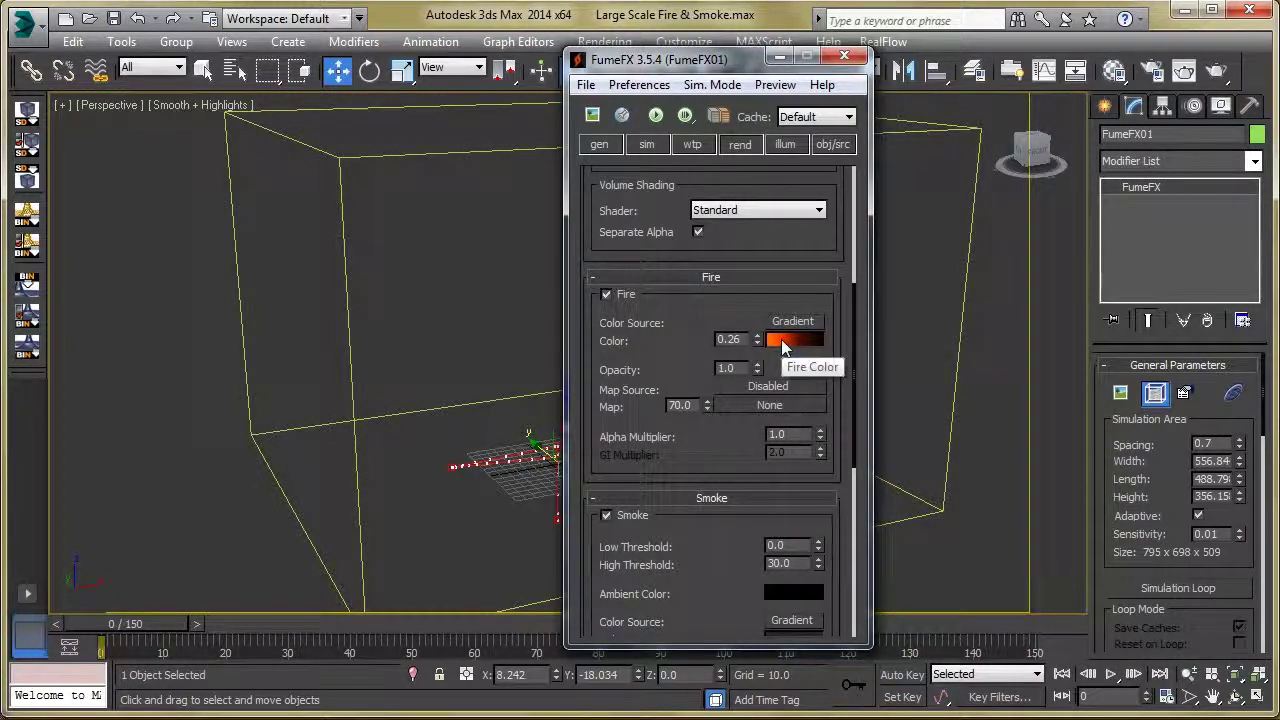
{"action": "left_click", "coordinate": [782, 342]}
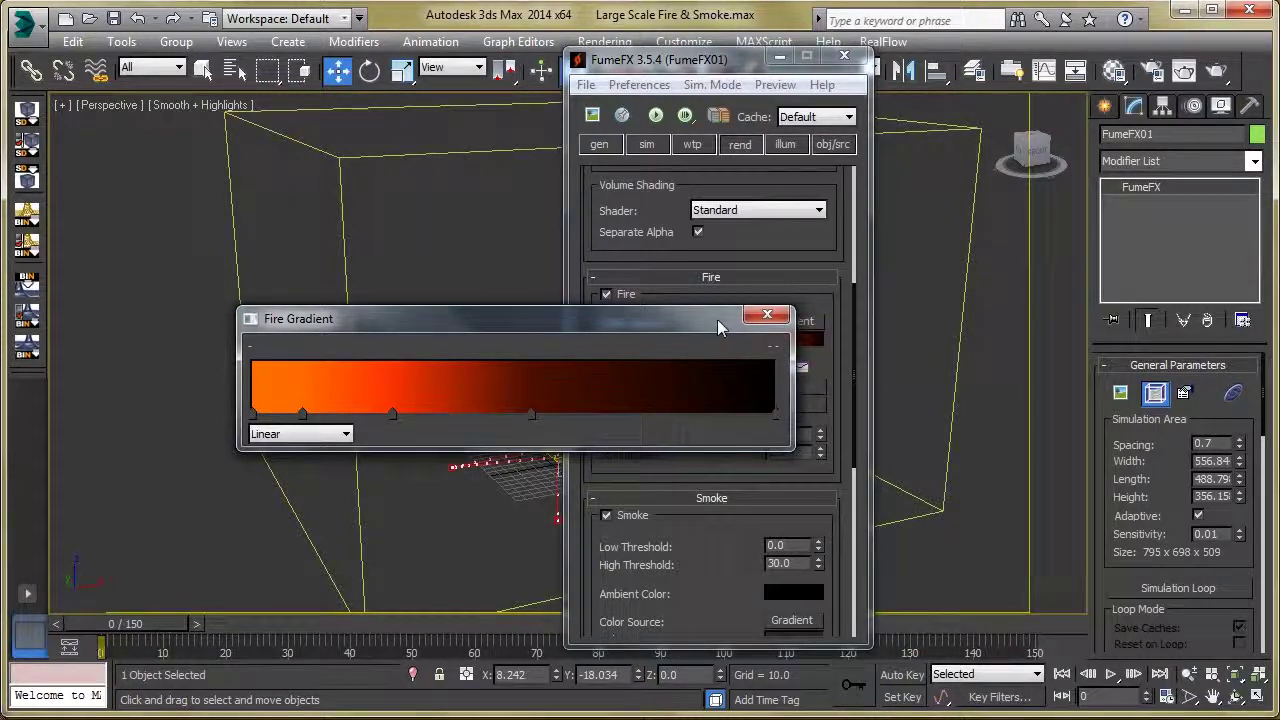
{"action": "left_click", "coordinate": [767, 315]}
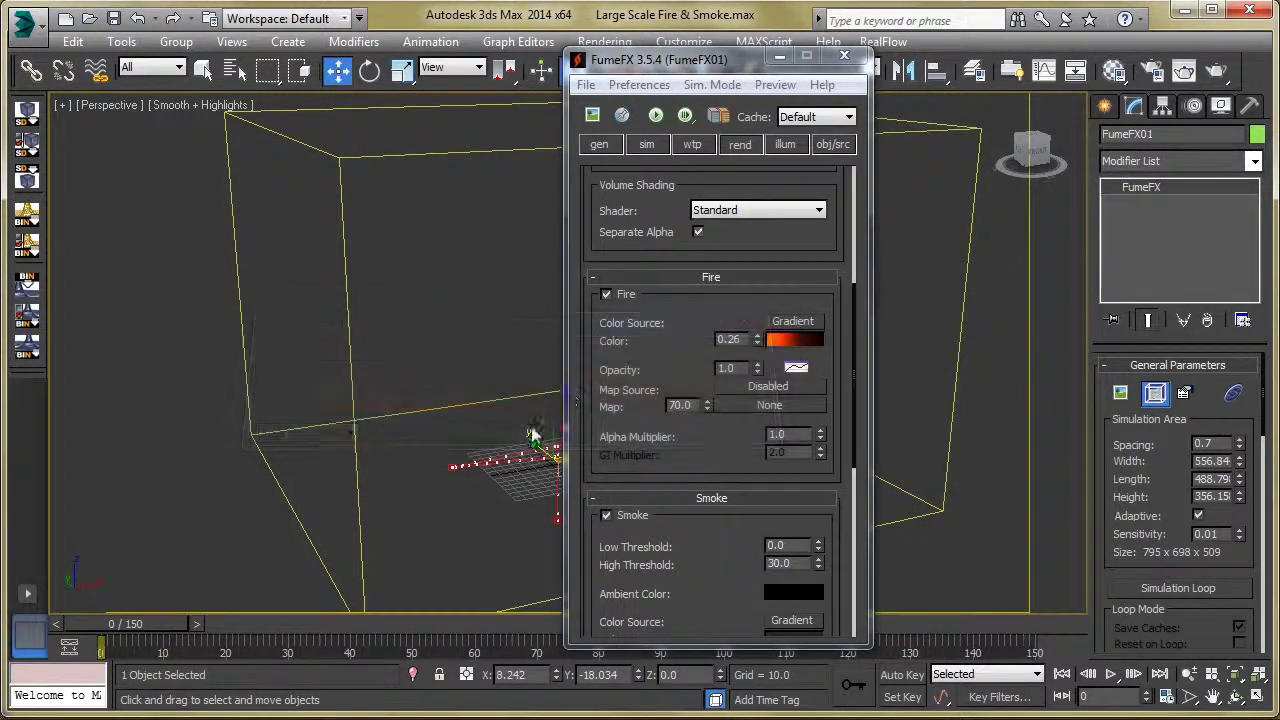
Examine the container's smoke rendering settings and inspect the smoke color without changing it.
{"action": "scroll", "coordinate": [673, 375], "scroll_direction": "down", "scroll_amount": 1}
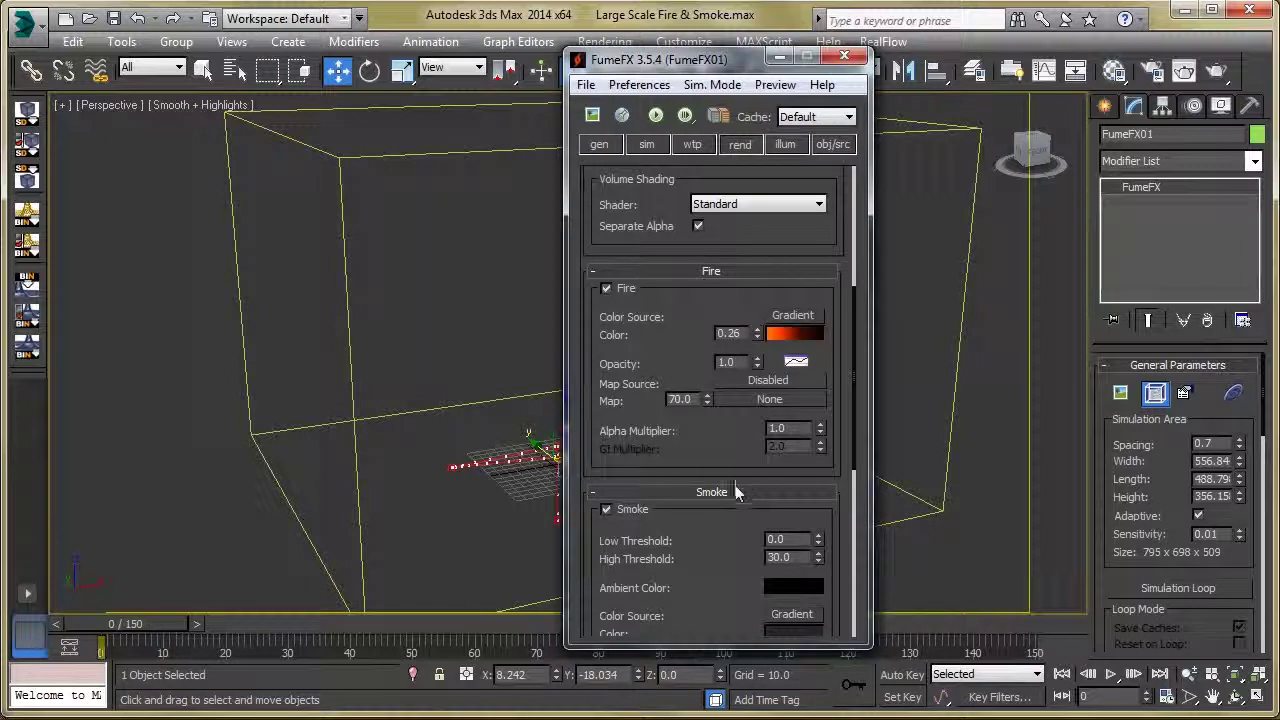
{"action": "scroll", "coordinate": [714, 430], "scroll_direction": "down", "scroll_amount": 3}
{"action": "scroll", "coordinate": [704, 381], "scroll_direction": "down", "scroll_amount": 4}
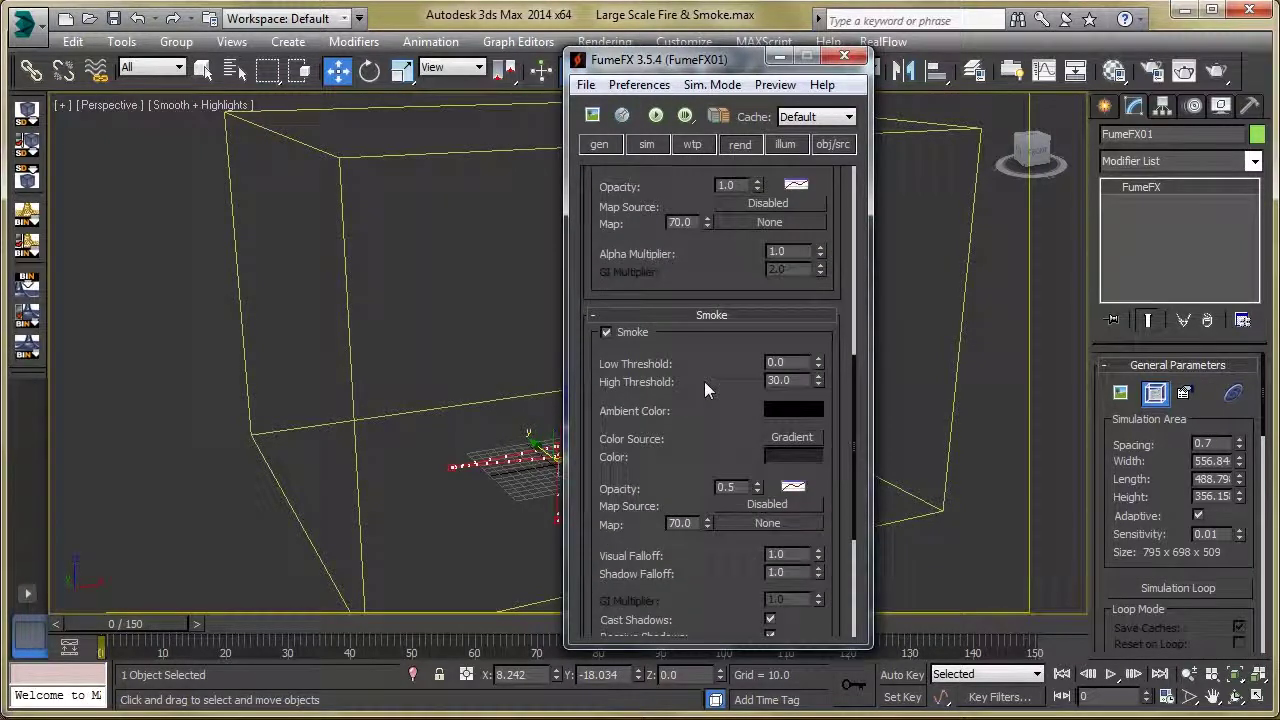
{"action": "scroll", "coordinate": [704, 381], "scroll_direction": "down", "scroll_amount": 4}
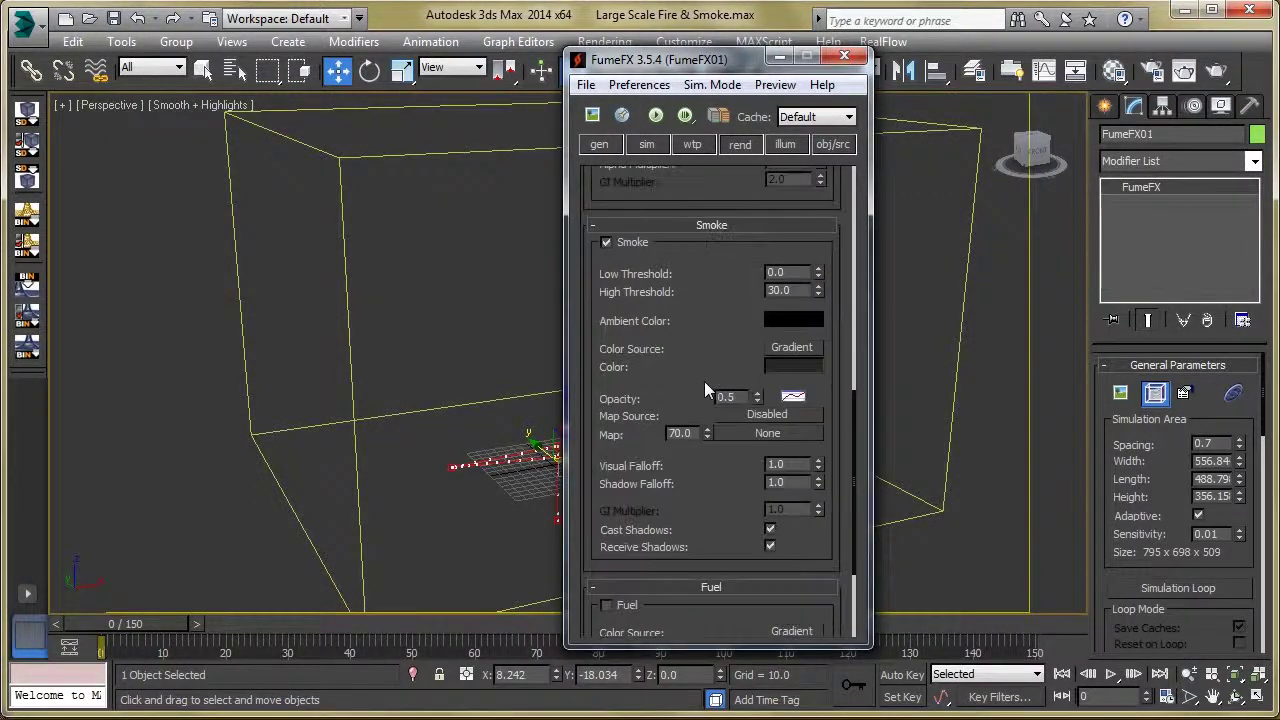
{"action": "left_click", "coordinate": [796, 368]}
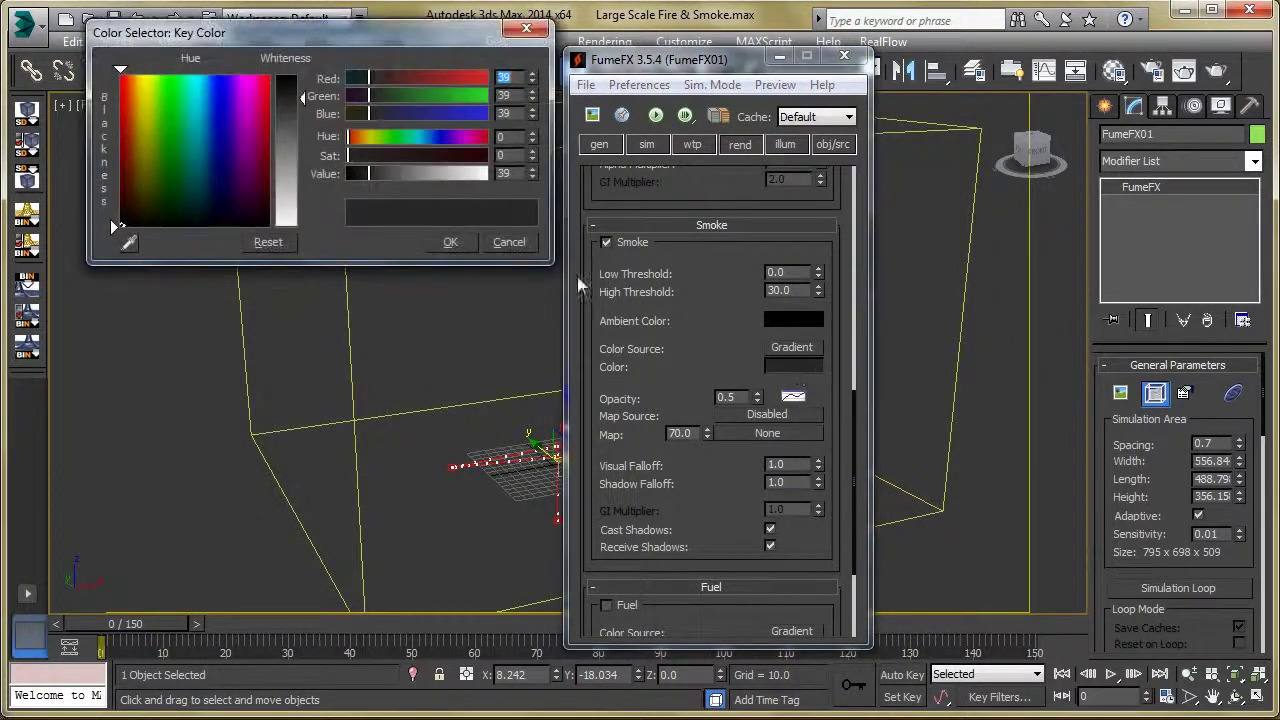
{"action": "left_click", "coordinate": [452, 243]}
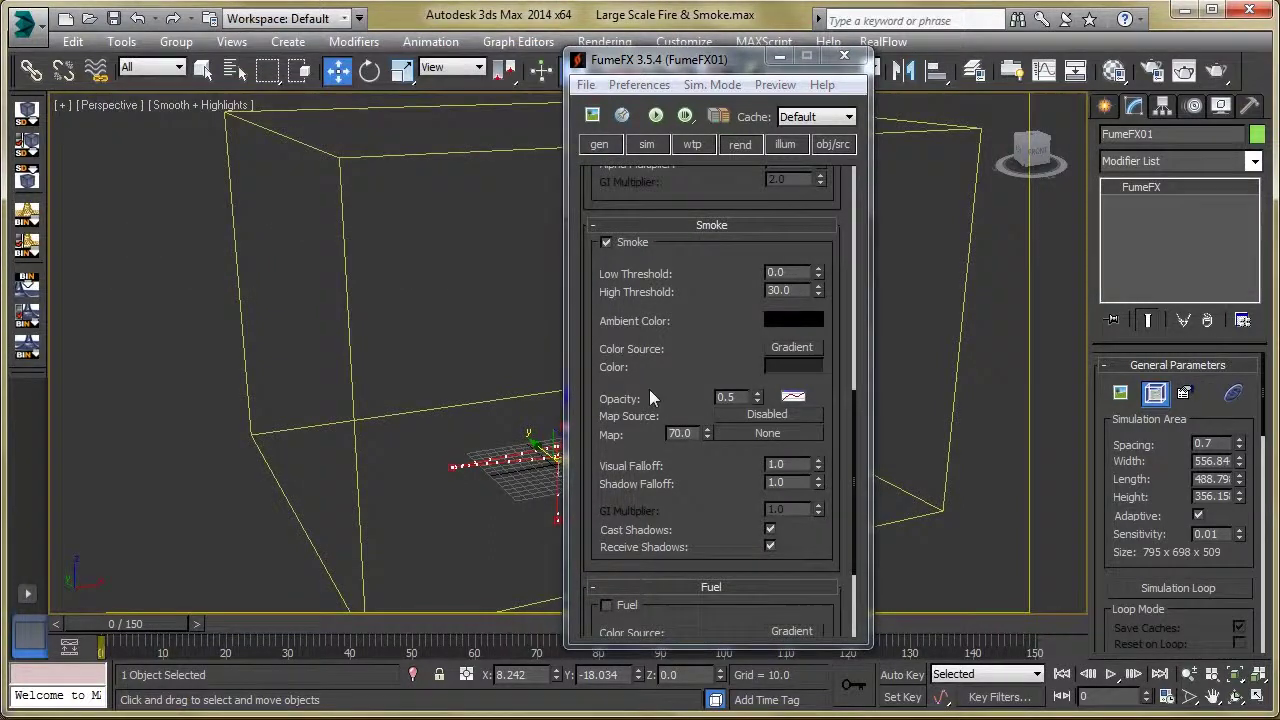
{"action": "scroll", "coordinate": [649, 389], "scroll_direction": "down", "scroll_amount": 2}
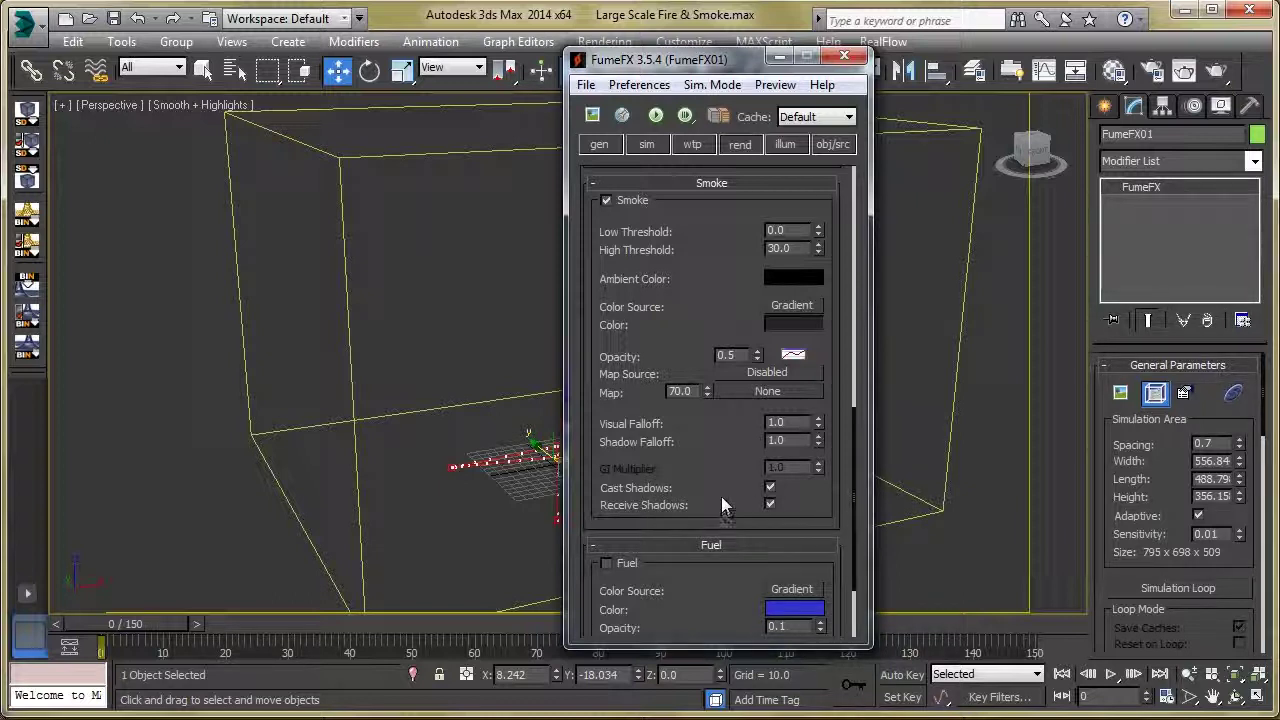
Review the container's illumination parameters, including its assigned lights, shadows, illumination map and multiple scattering.
{"action": "left_click", "coordinate": [783, 145]}
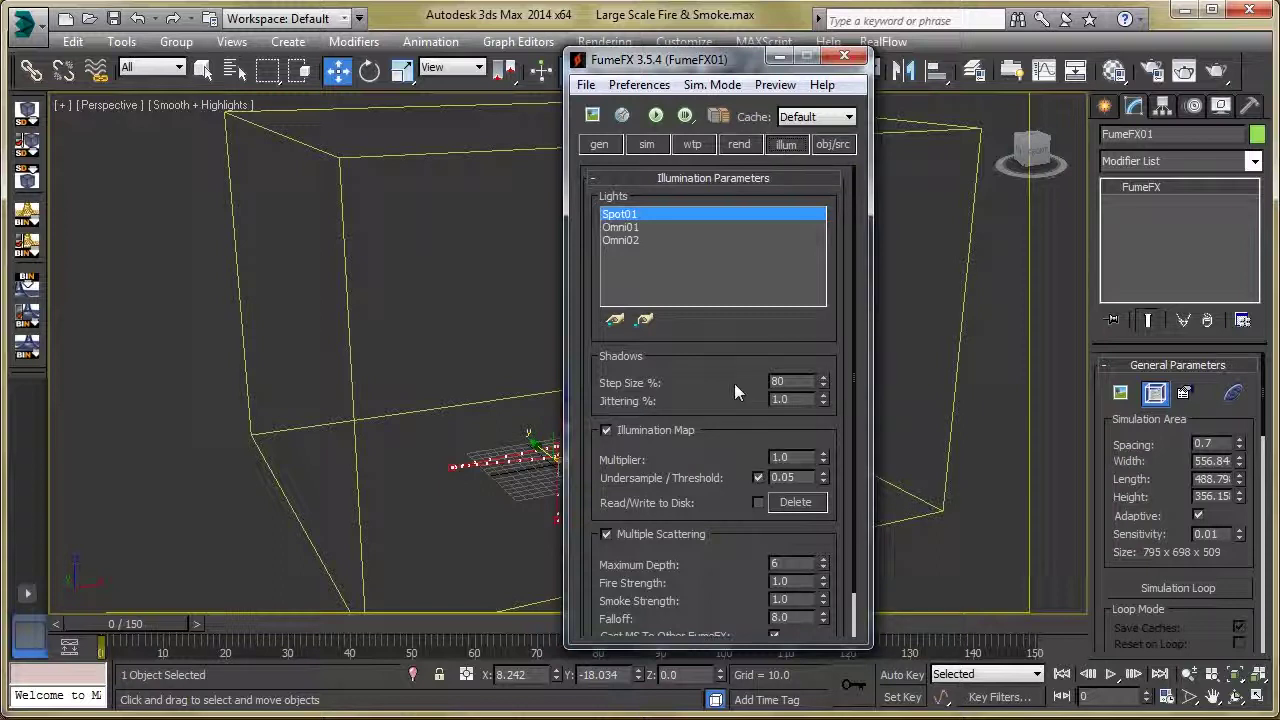
{"action": "scroll", "coordinate": [719, 360], "scroll_direction": "down", "scroll_amount": 2}
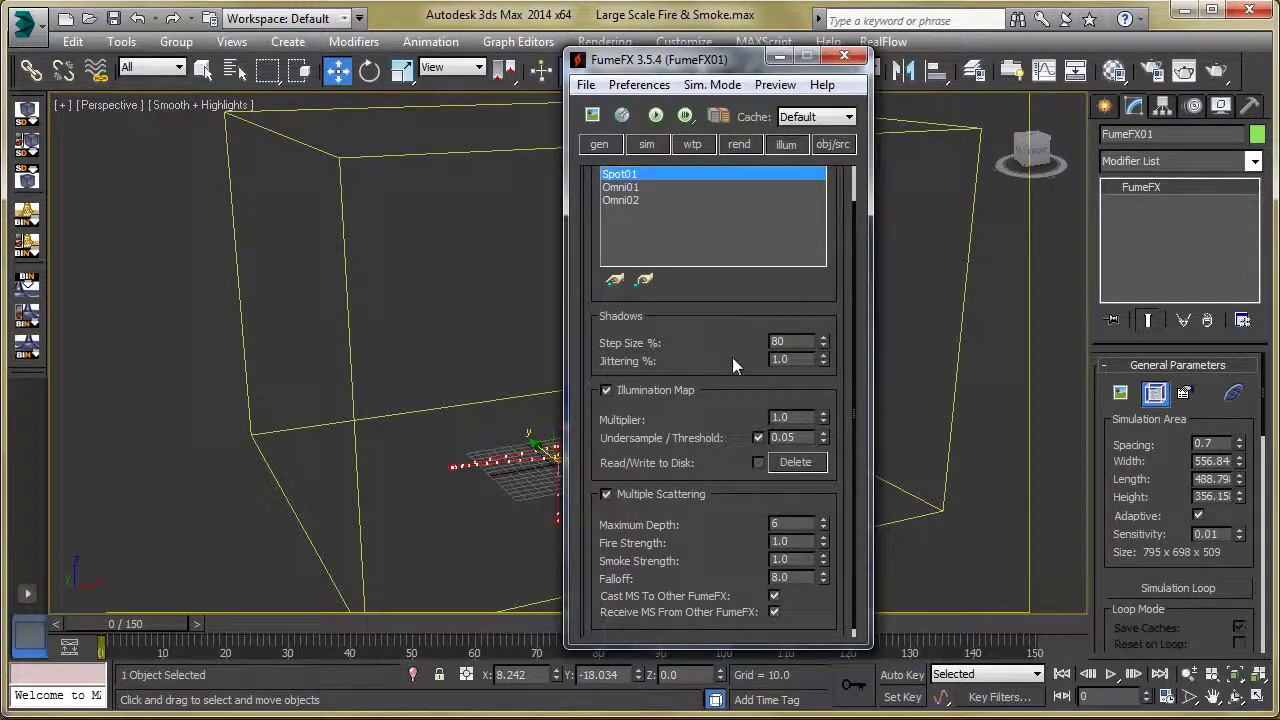
{"action": "scroll", "coordinate": [724, 338], "scroll_direction": "up", "scroll_amount": 2}
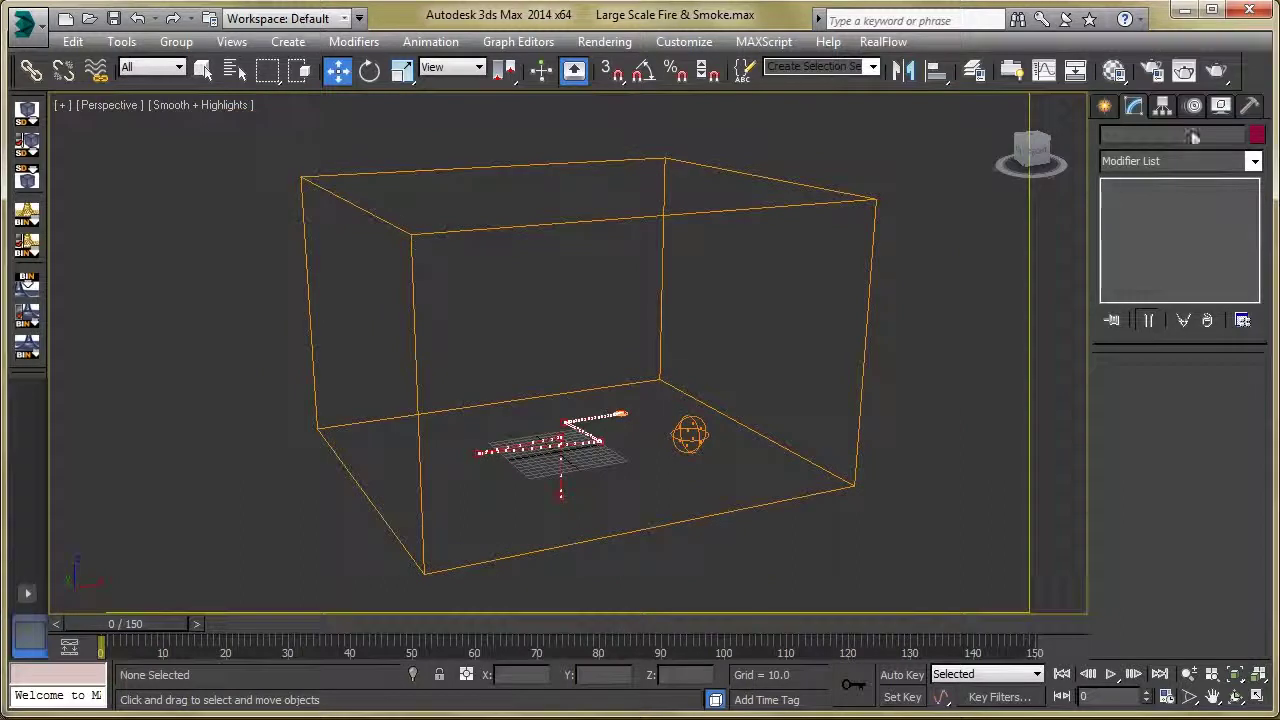
Unhide the lights category and frame the scene so the lights around the FumeFX container can be seen.
{"action": "left_click", "coordinate": [1220, 105]}
{"action": "left_click", "coordinate": [1138, 338]}
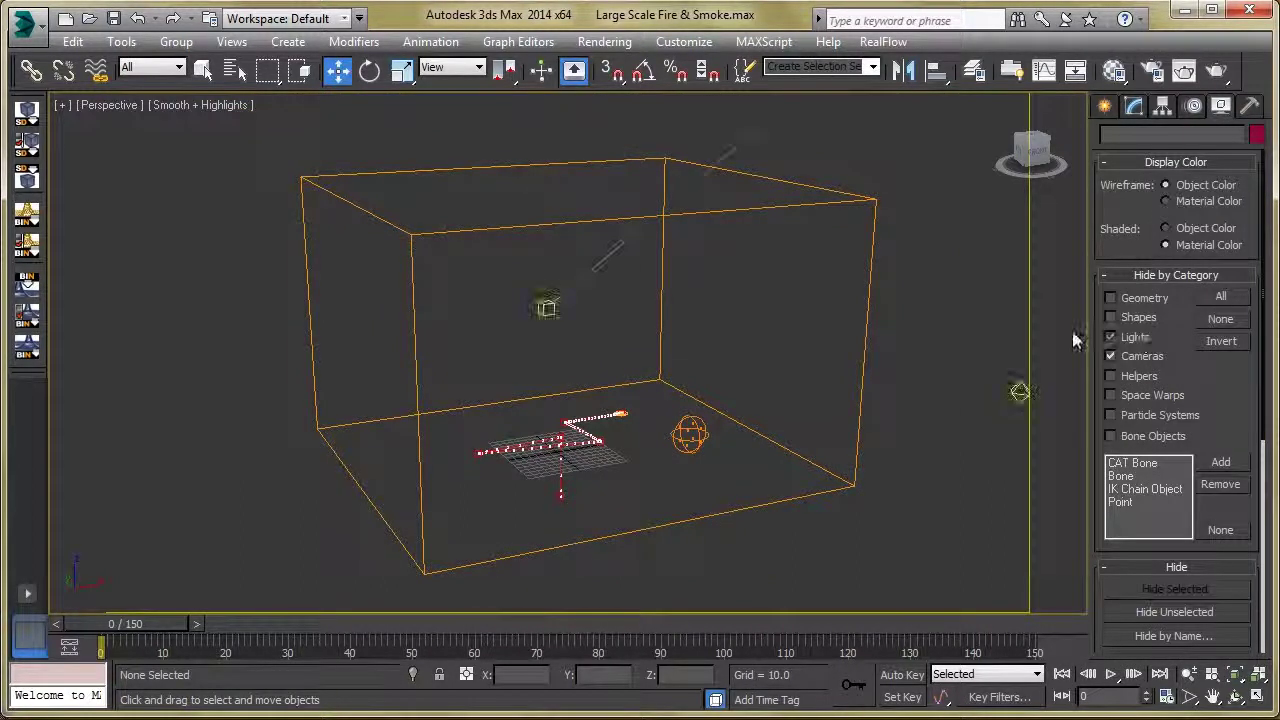
{"action": "scroll", "coordinate": [721, 318], "scroll_direction": "down", "scroll_amount": 5}
{"action": "middle_click_drag", "start_coordinate": [715, 346], "coordinate": [637, 351], "text": "alt"}
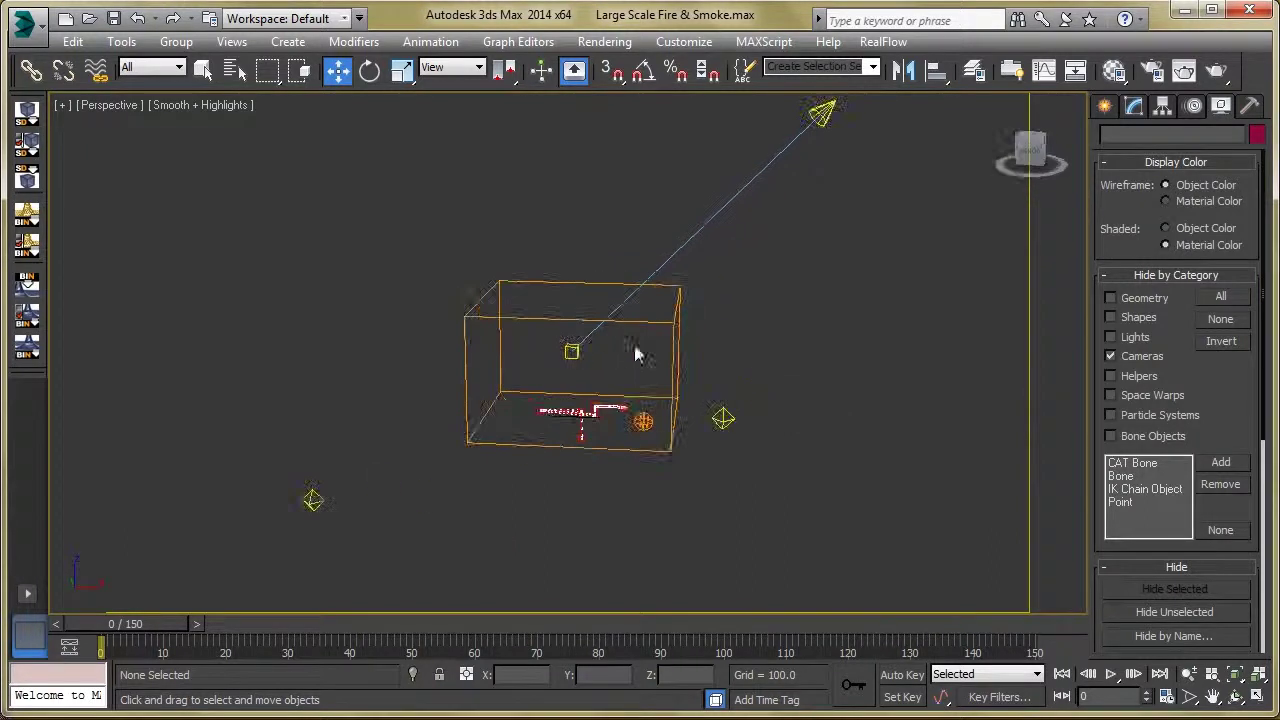
Inspect the positions of the spot light above the container and its target.
{"action": "left_click", "coordinate": [1104, 105]}
{"action": "left_click", "coordinate": [1134, 105]}
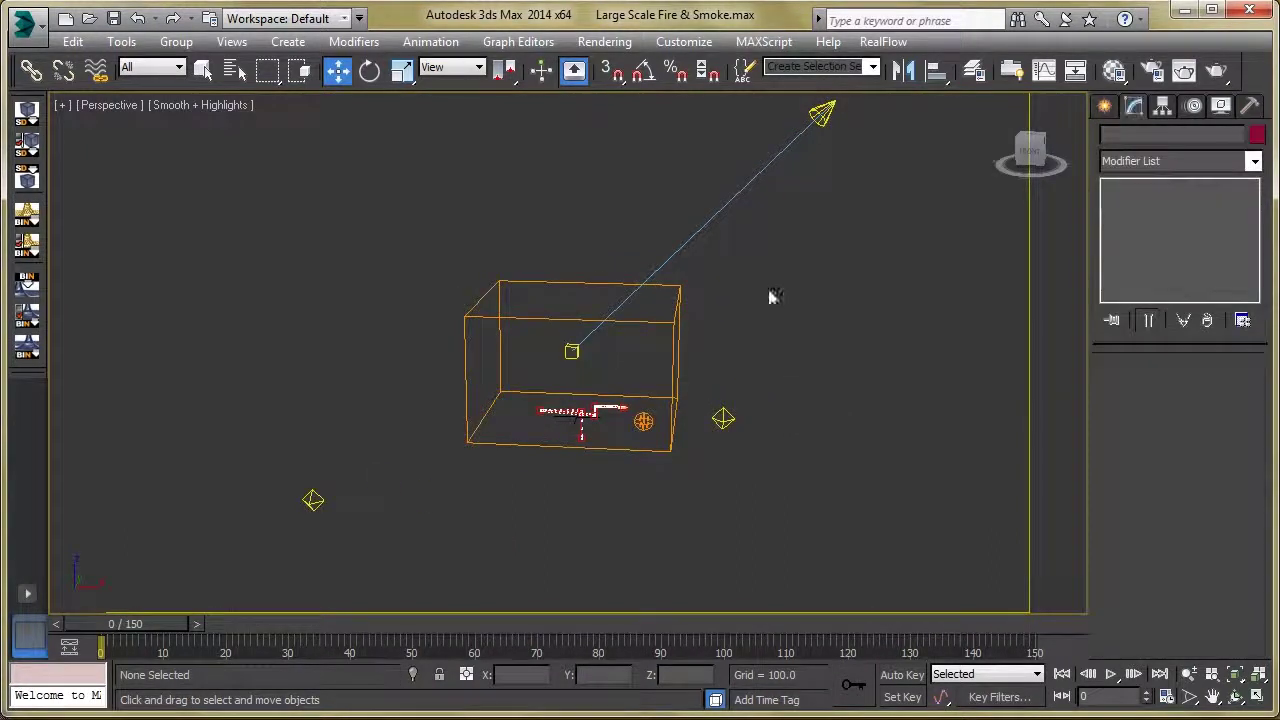
{"action": "left_click", "coordinate": [822, 116]}
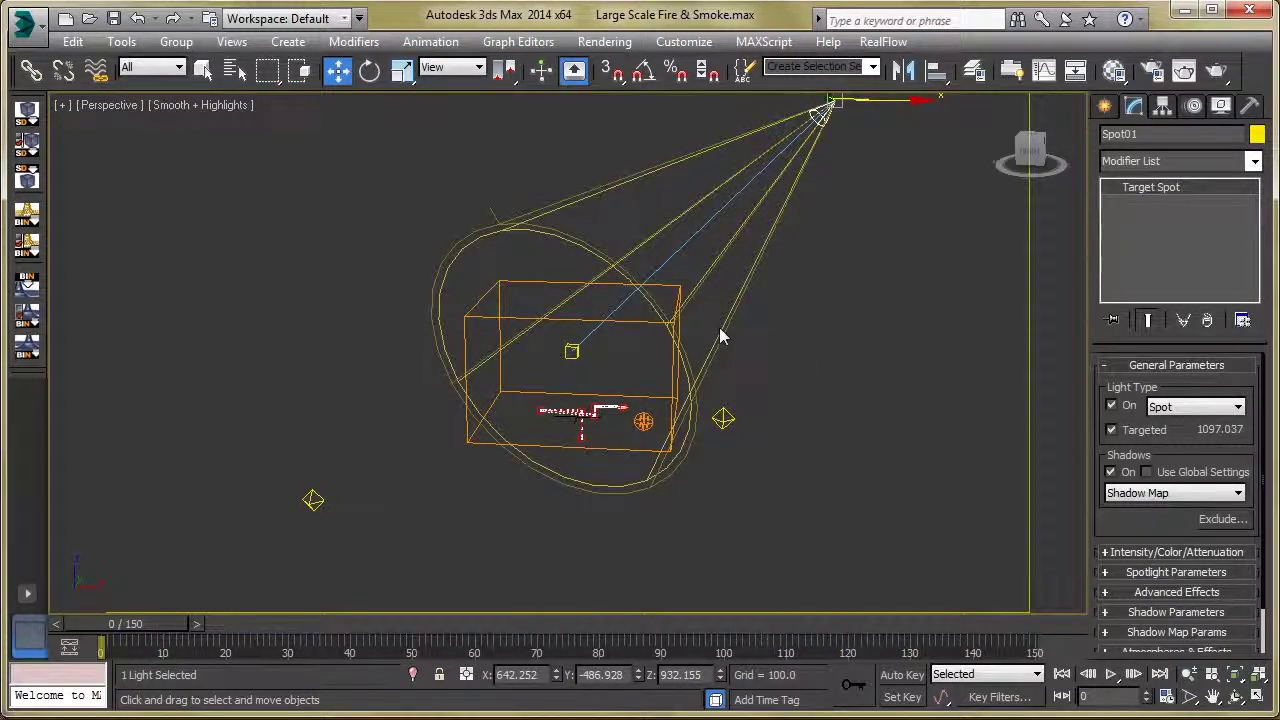
{"action": "left_click", "coordinate": [571, 352]}
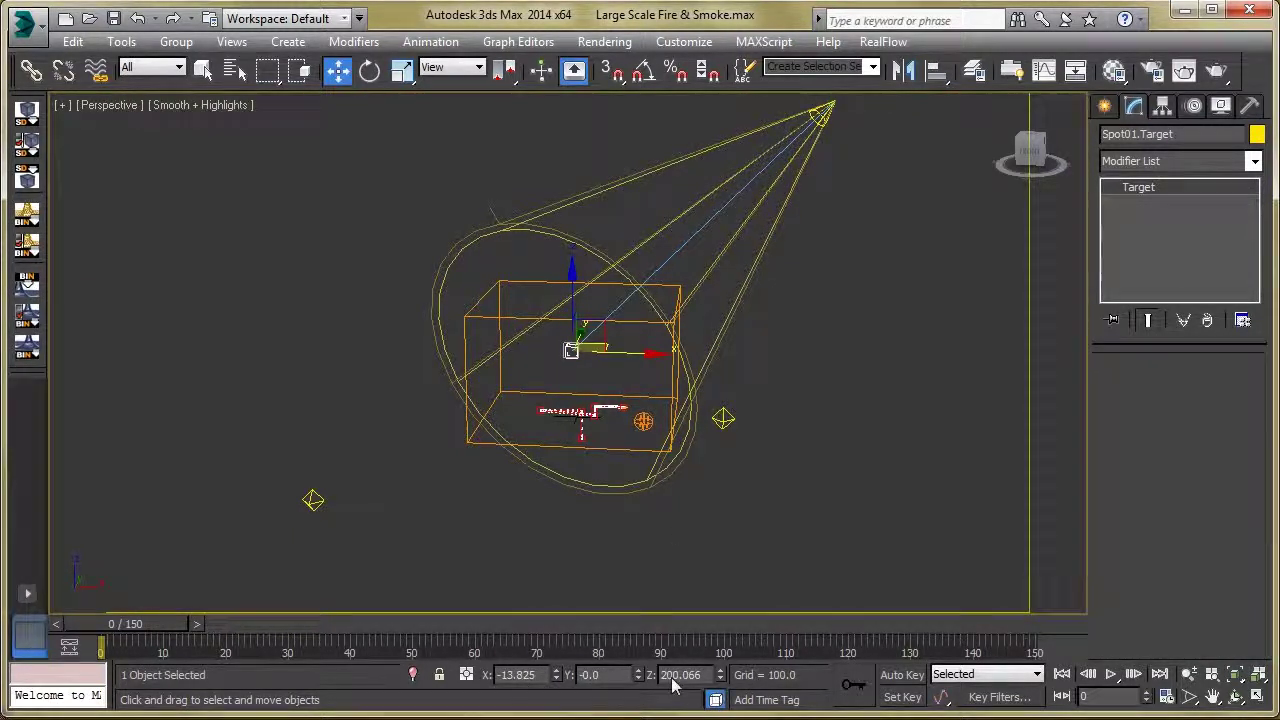
{"action": "middle_click_drag", "start_coordinate": [694, 328], "coordinate": [657, 391]}
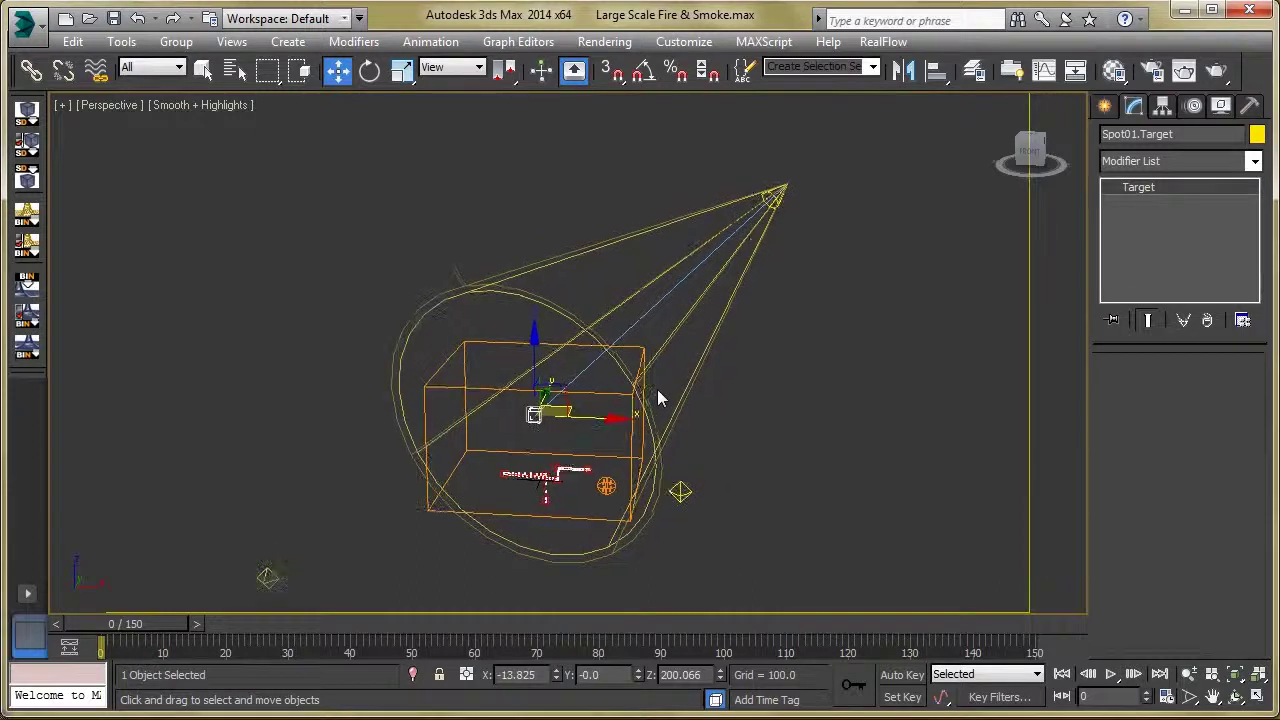
Examine the spot light's shadow type, intensity and attenuation, and its object and atmosphere shadow parameters.
{"action": "left_click", "coordinate": [780, 205]}
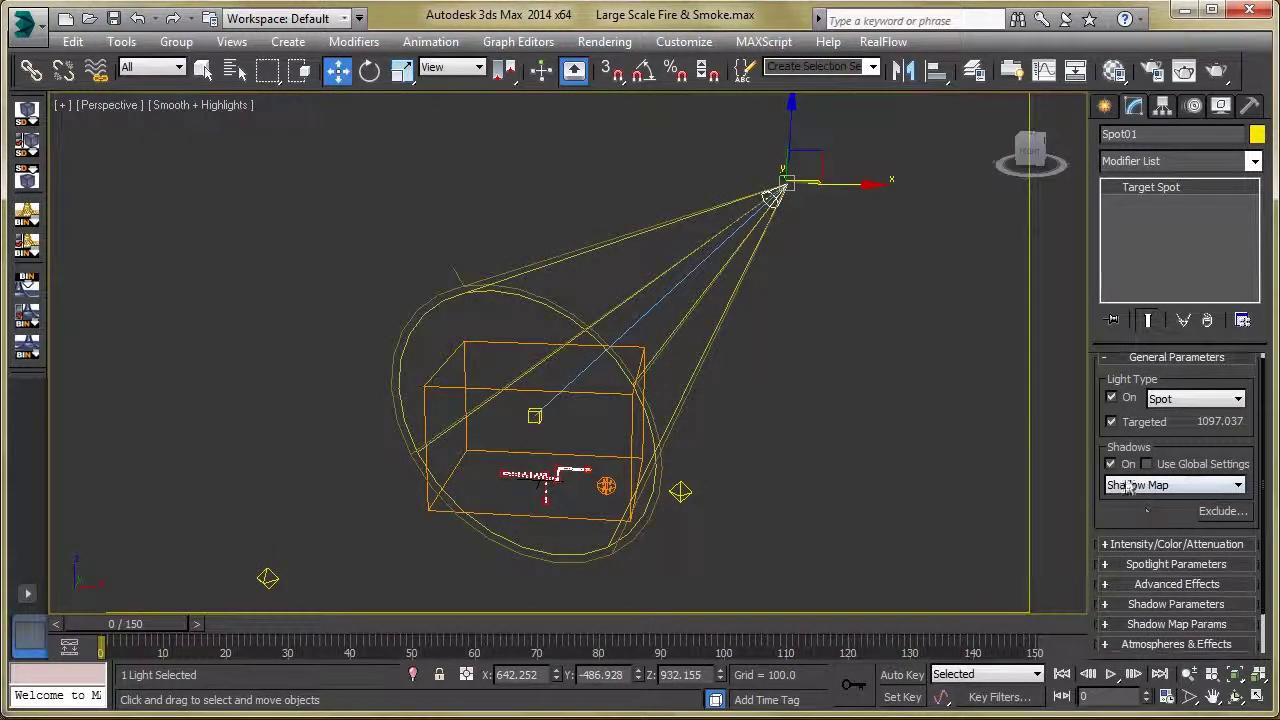
{"action": "scroll", "coordinate": [1150, 522], "scroll_direction": "down", "scroll_amount": 2}
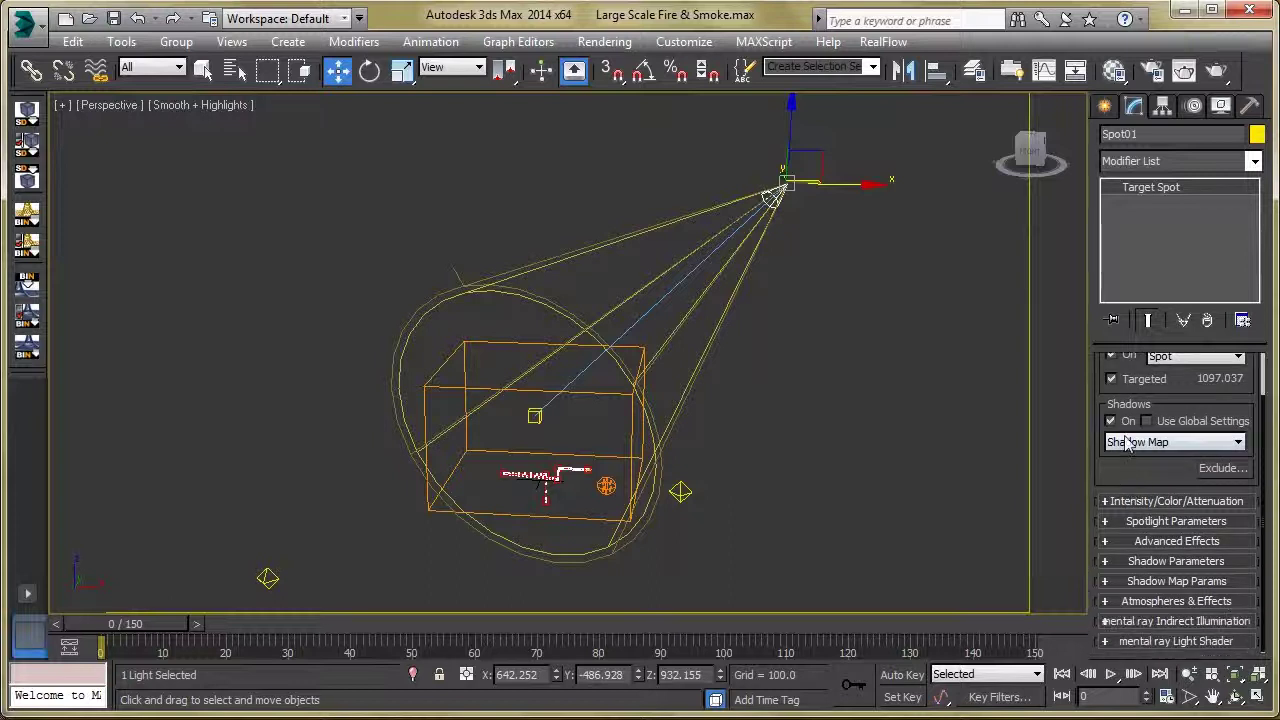
{"action": "left_click", "coordinate": [1158, 503]}
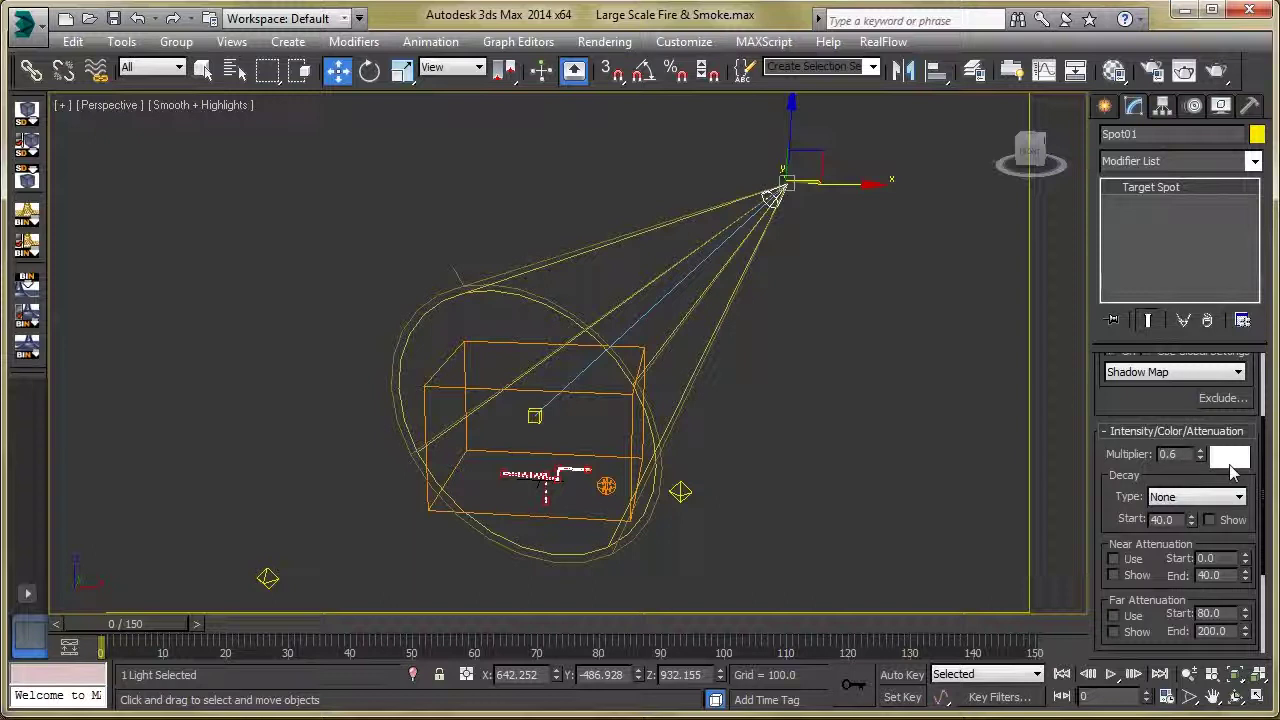
{"action": "scroll", "coordinate": [1148, 580], "scroll_direction": "down", "scroll_amount": 3}
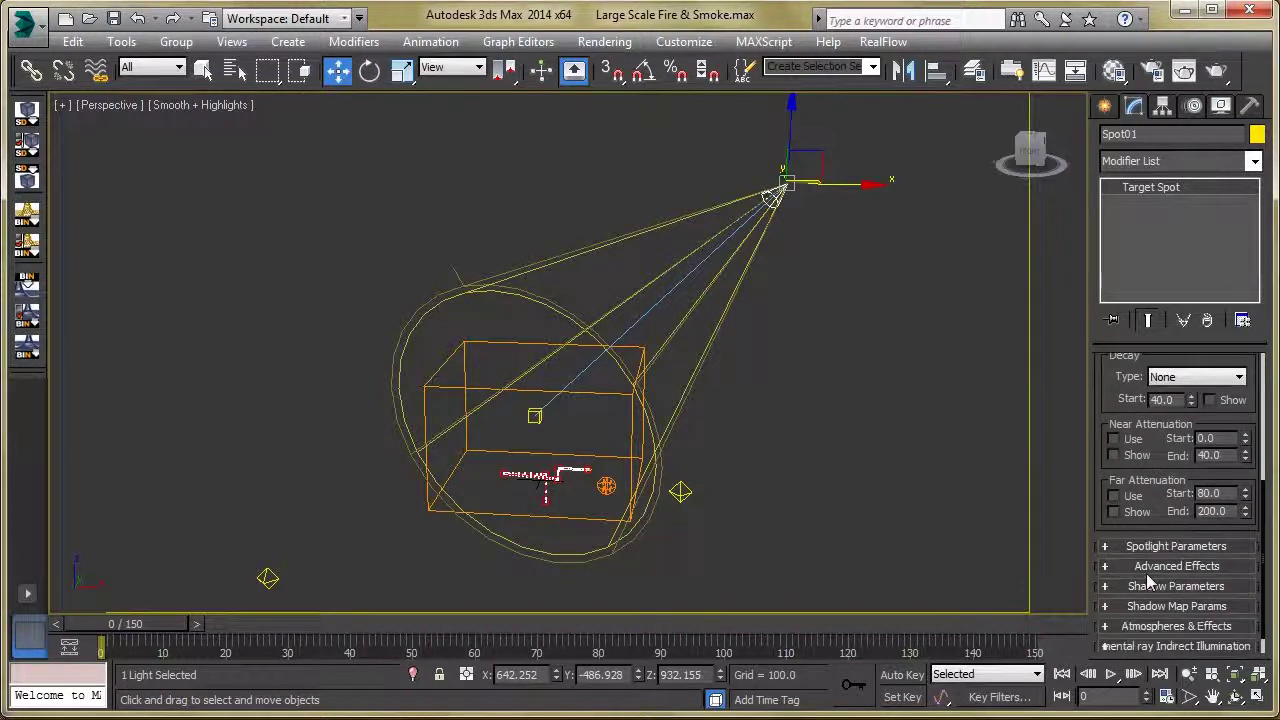
{"action": "scroll", "coordinate": [1148, 580], "scroll_direction": "down", "scroll_amount": 1}
{"action": "left_click", "coordinate": [1190, 563]}
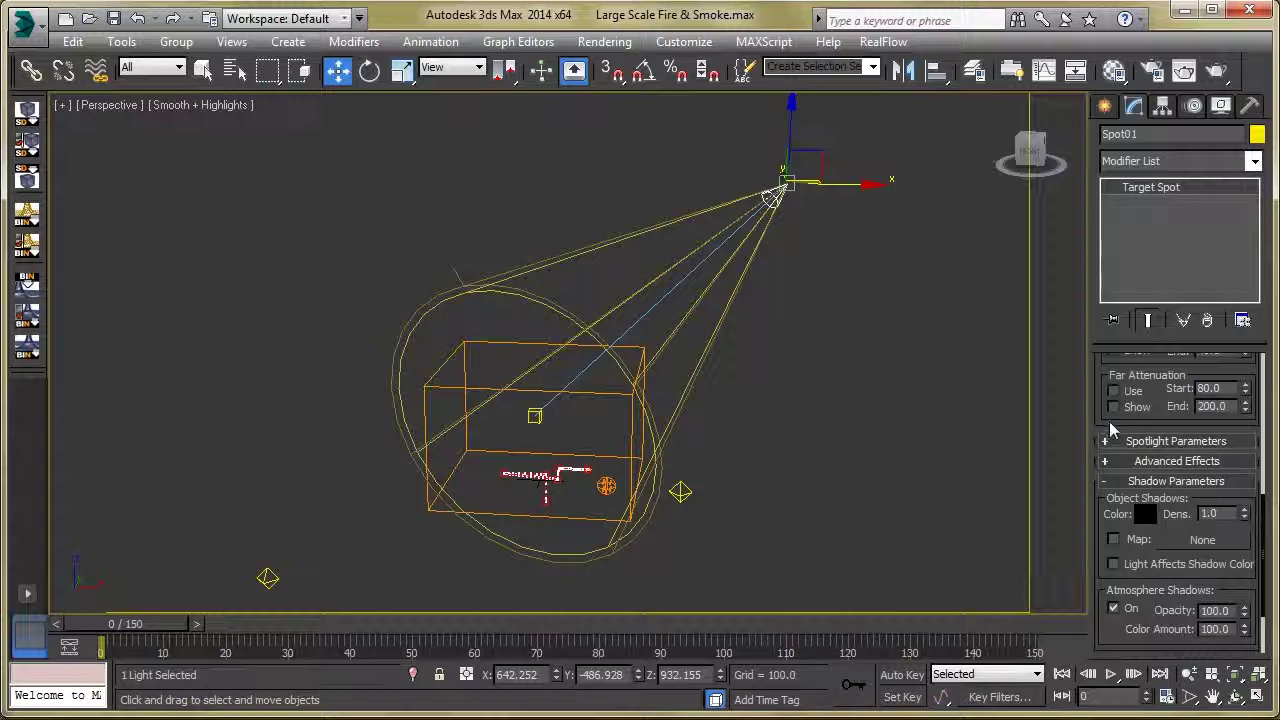
{"action": "left_click_drag", "start_coordinate": [1113, 428], "coordinate": [1108, 480]}
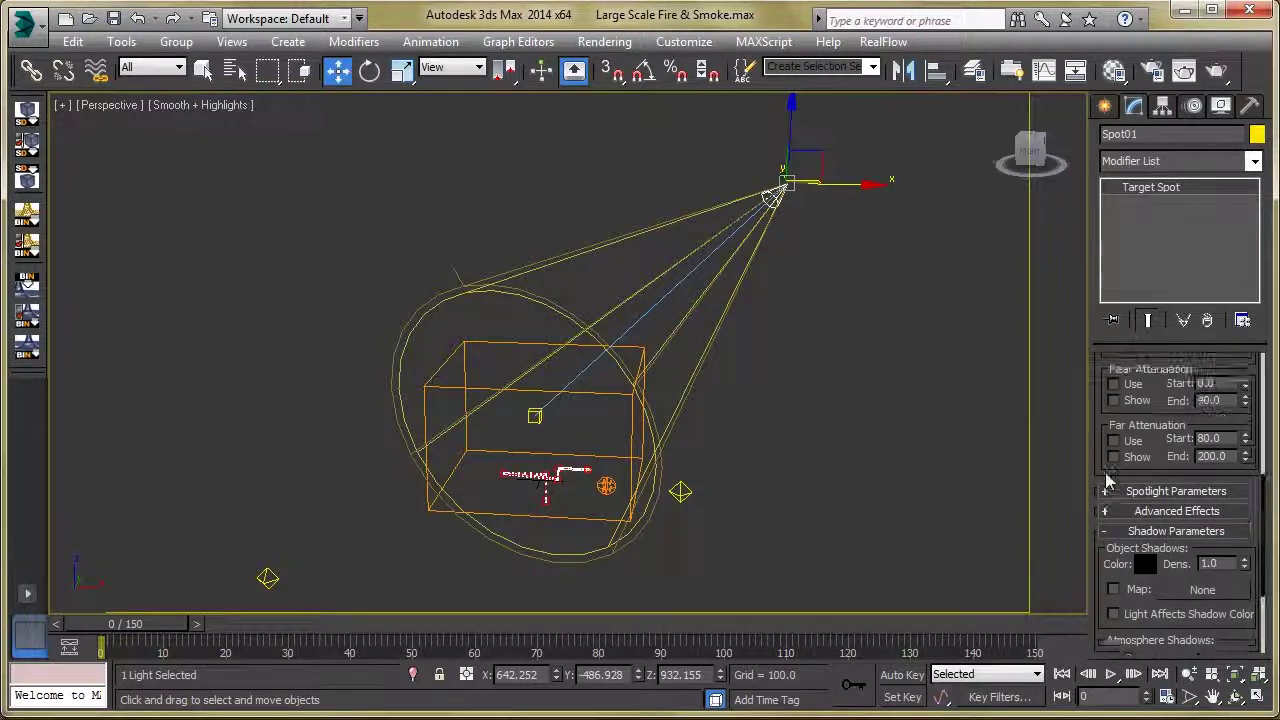
{"action": "left_click", "coordinate": [780, 515]}
Examine the Omni01 light's position, shadow type, intensity multiplier and atmosphere shadow settings.
{"action": "left_click", "coordinate": [681, 494]}
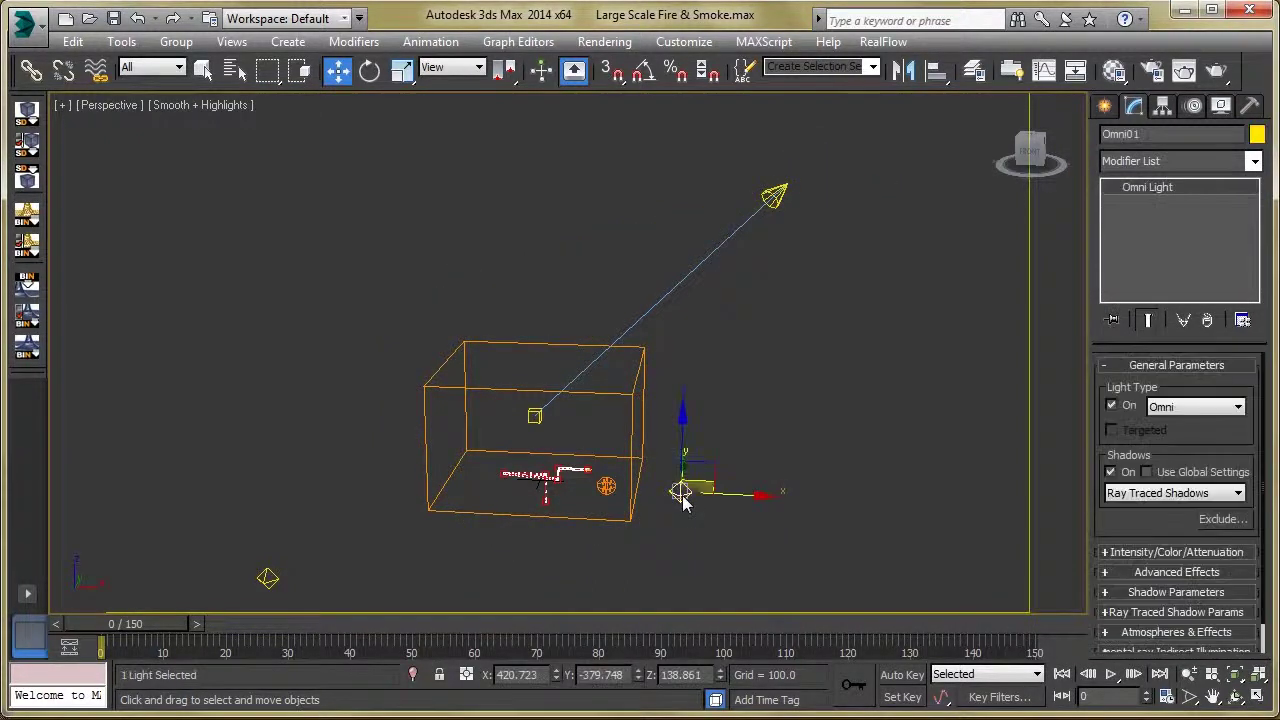
{"action": "scroll", "coordinate": [1113, 459], "scroll_direction": "down", "scroll_amount": 1}
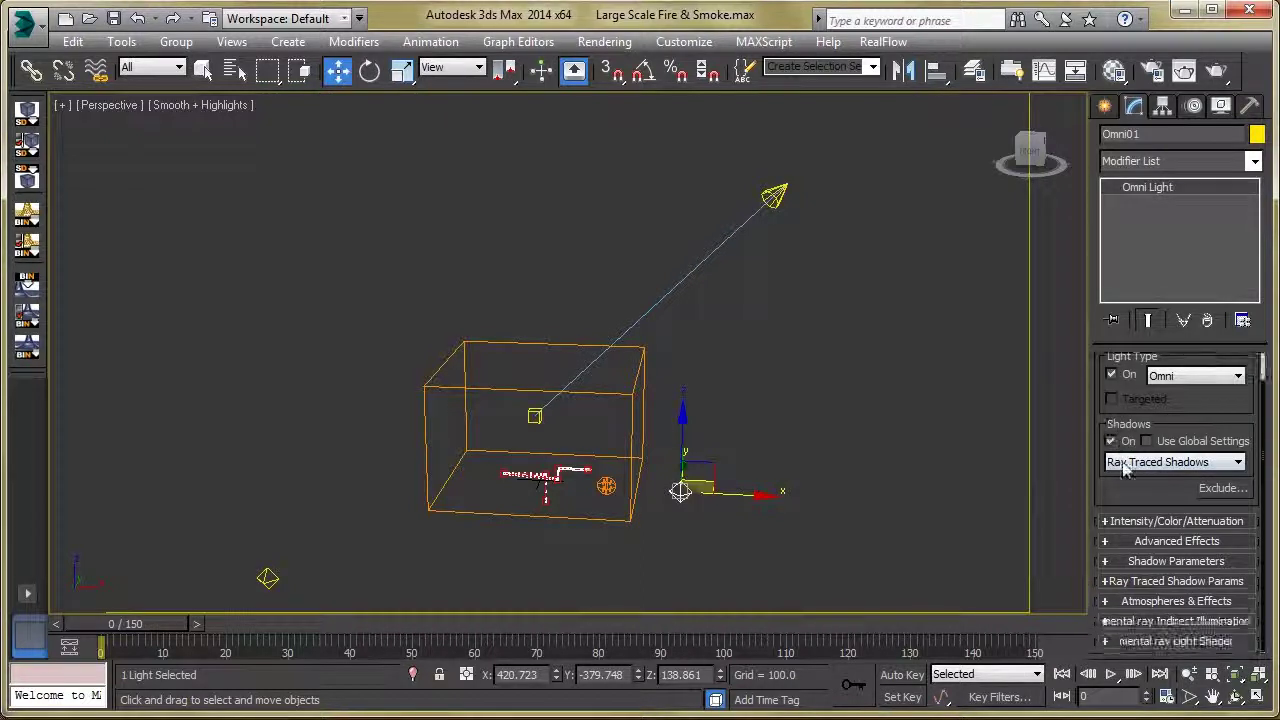
{"action": "left_click", "coordinate": [1175, 522]}
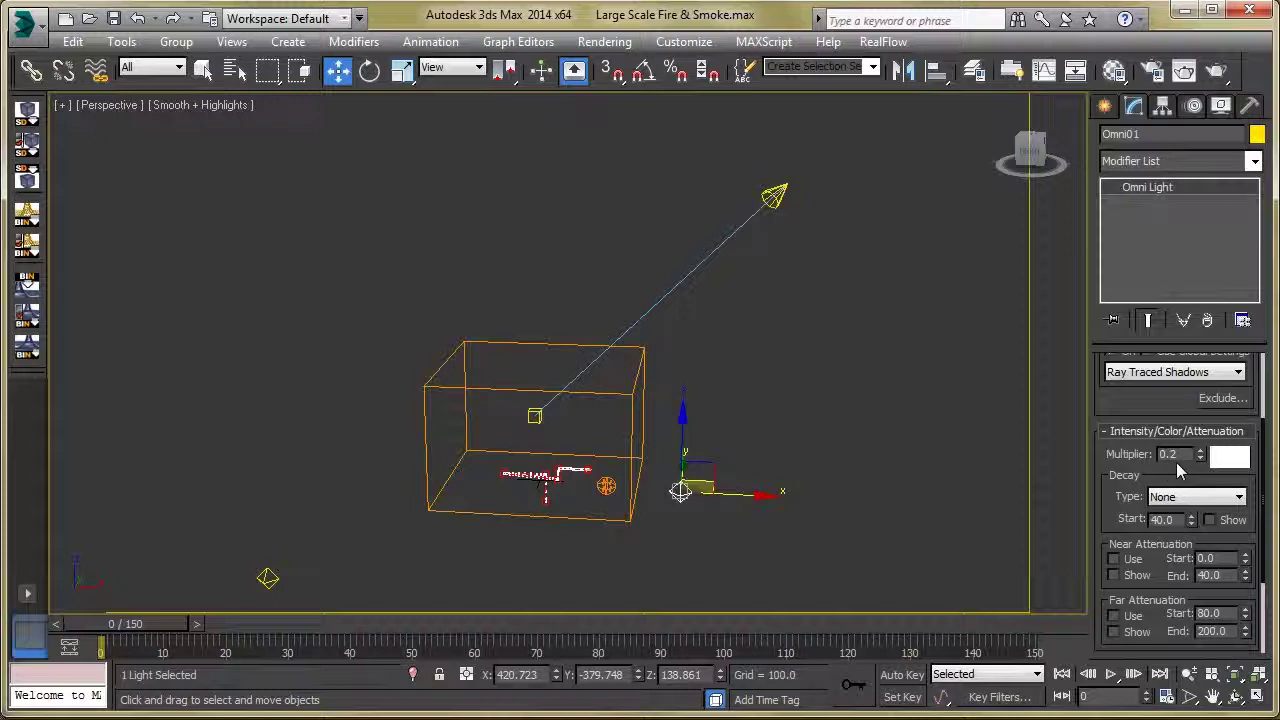
{"action": "scroll", "coordinate": [1133, 508], "scroll_direction": "down", "scroll_amount": 4}
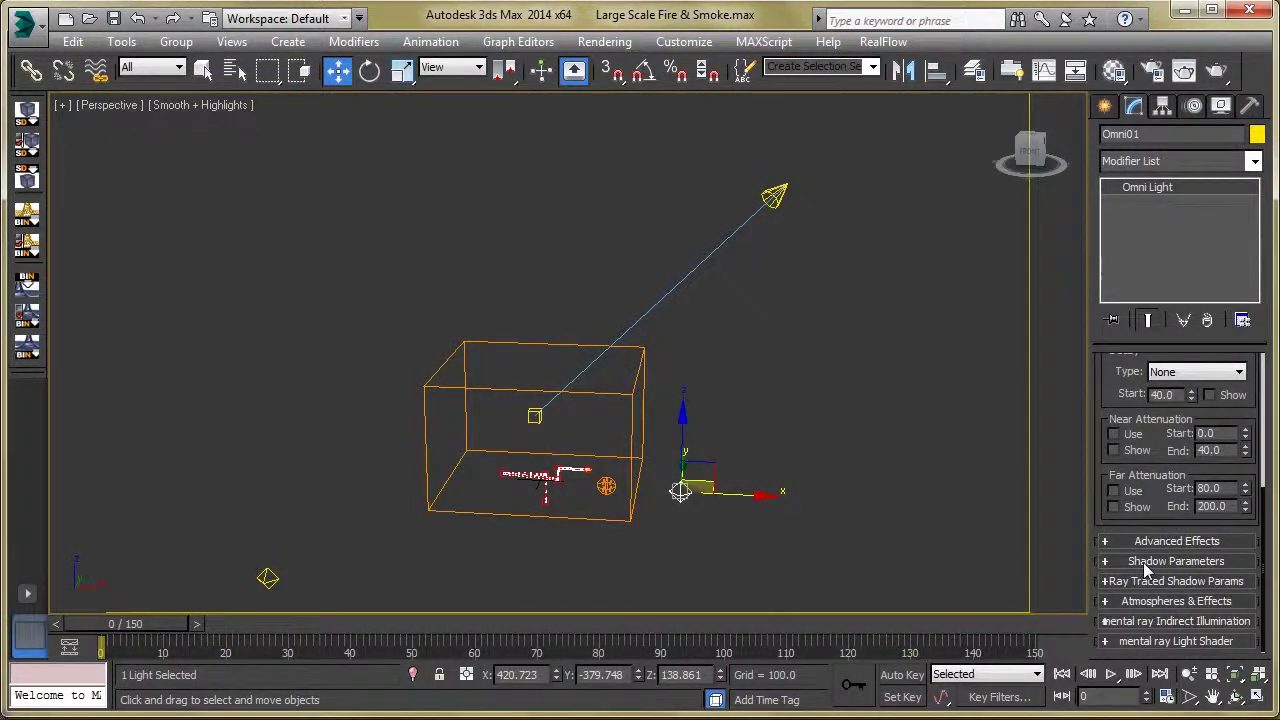
{"action": "left_click", "coordinate": [1146, 562]}
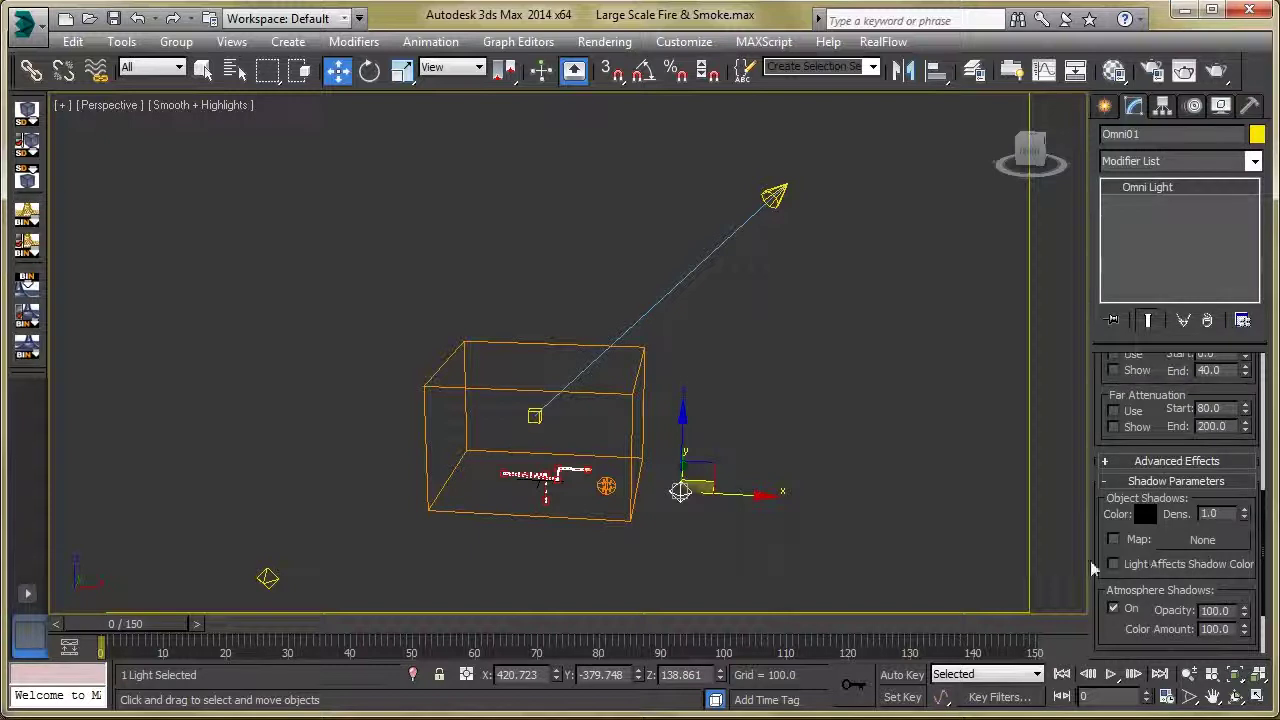
{"action": "left_click", "coordinate": [720, 574]}
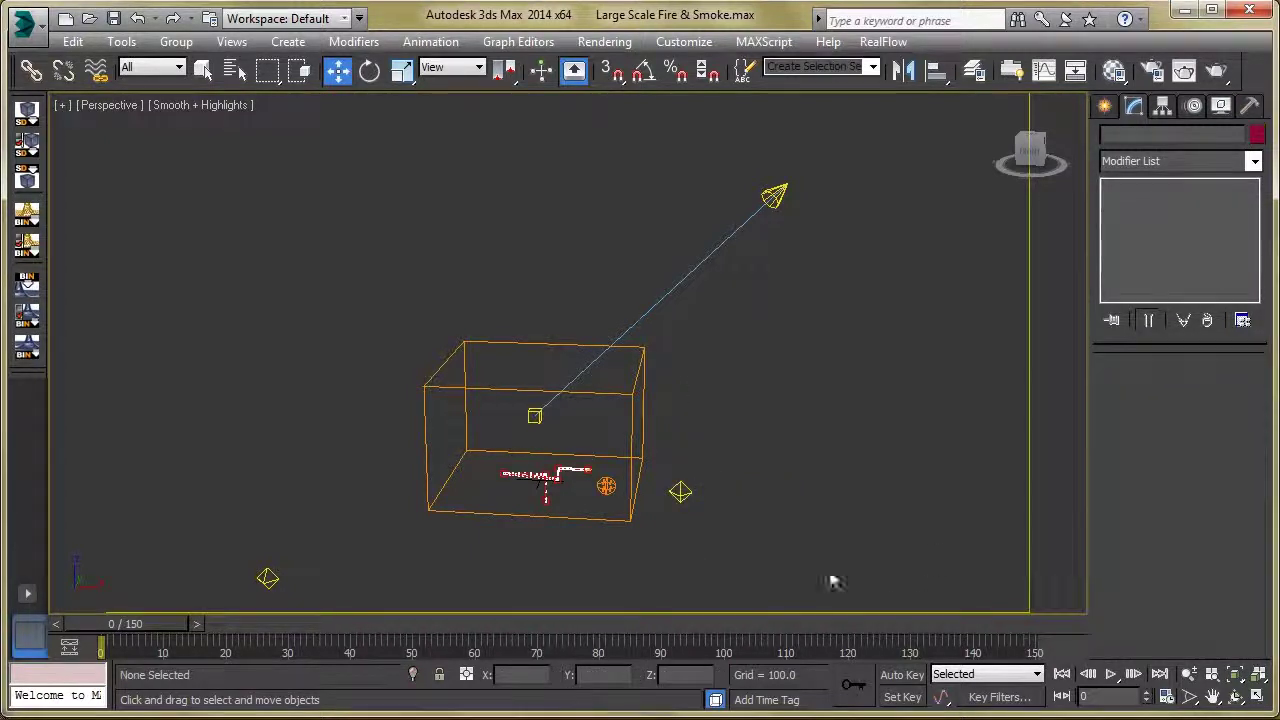
Examine the Omni02 light's position, shadow type, intensity multiplier and atmosphere shadow settings.
{"action": "left_click", "coordinate": [268, 589]}
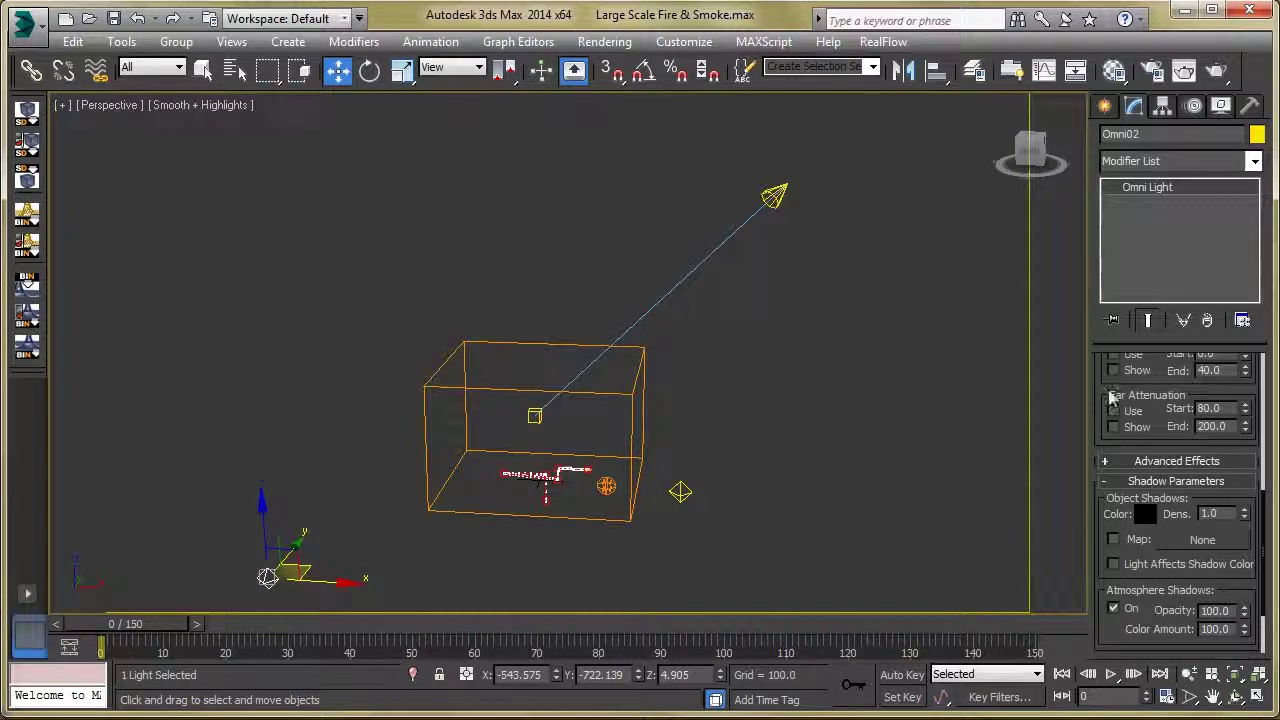
{"action": "scroll", "coordinate": [1113, 397], "scroll_direction": "up", "scroll_amount": 5}
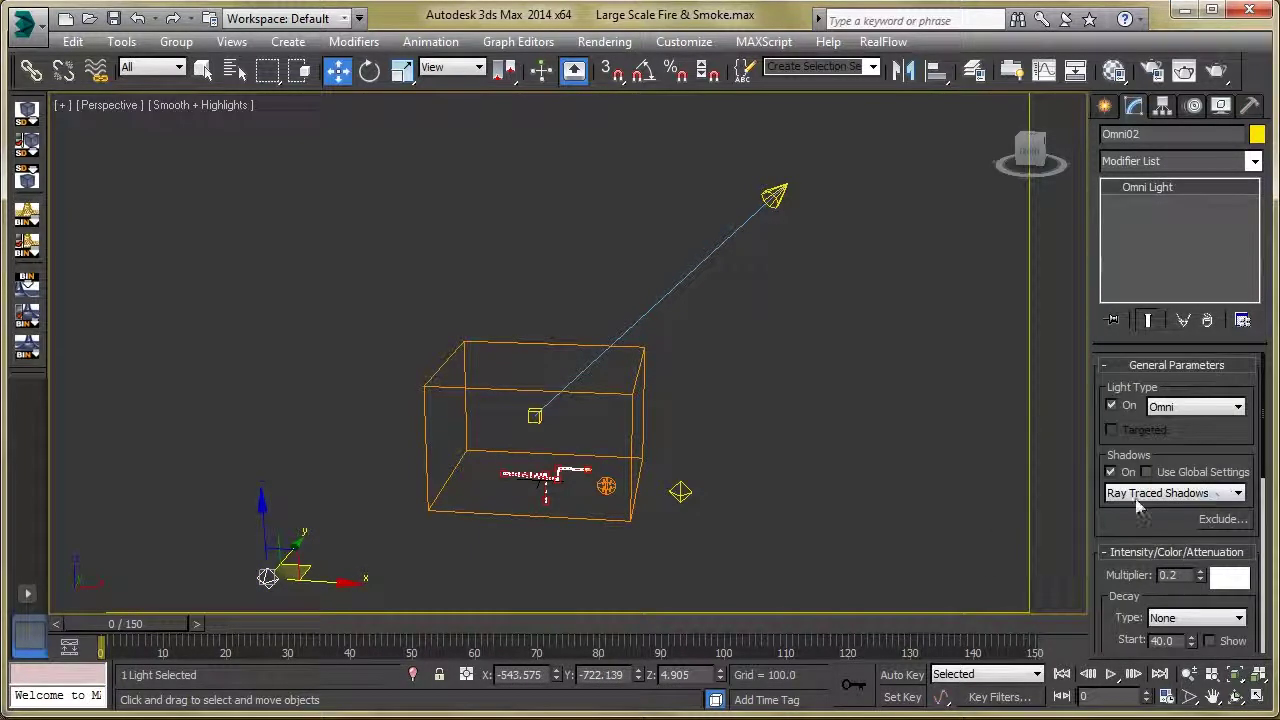
{"action": "scroll", "coordinate": [1130, 495], "scroll_direction": "down", "scroll_amount": 2}
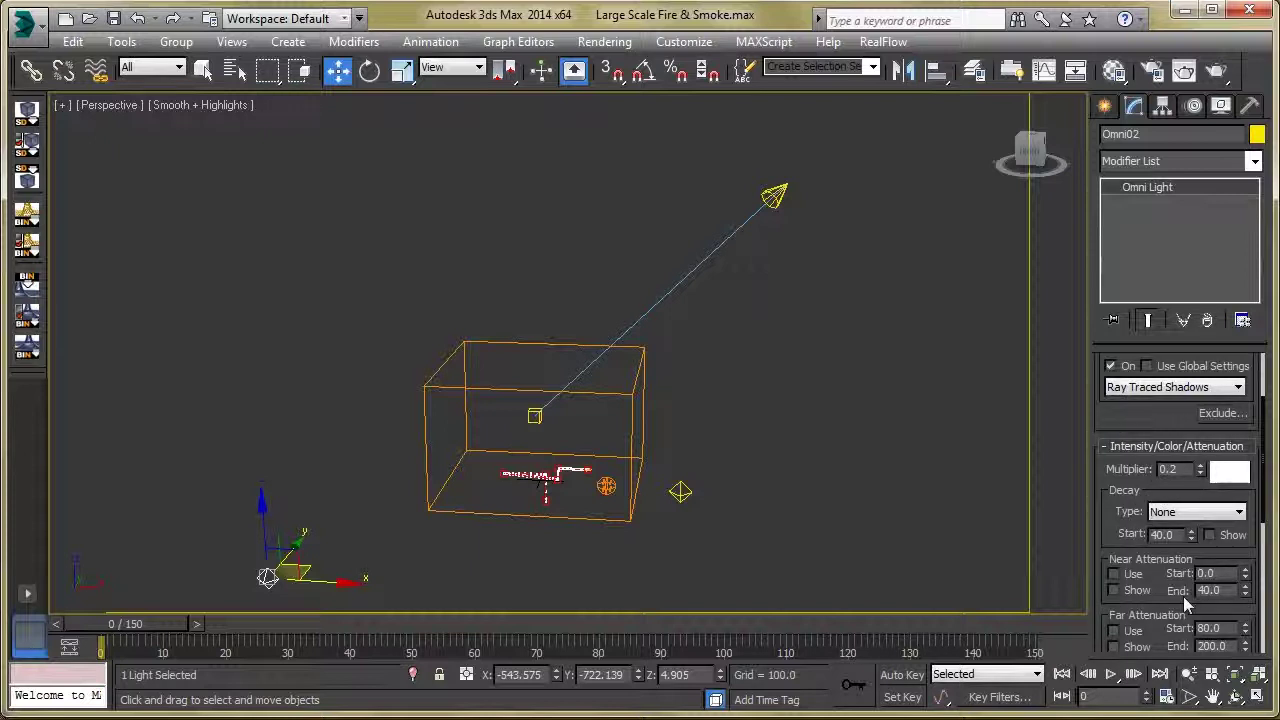
{"action": "scroll", "coordinate": [1190, 600], "scroll_direction": "down", "scroll_amount": 2}
{"action": "scroll", "coordinate": [1186, 603], "scroll_direction": "down", "scroll_amount": 3}
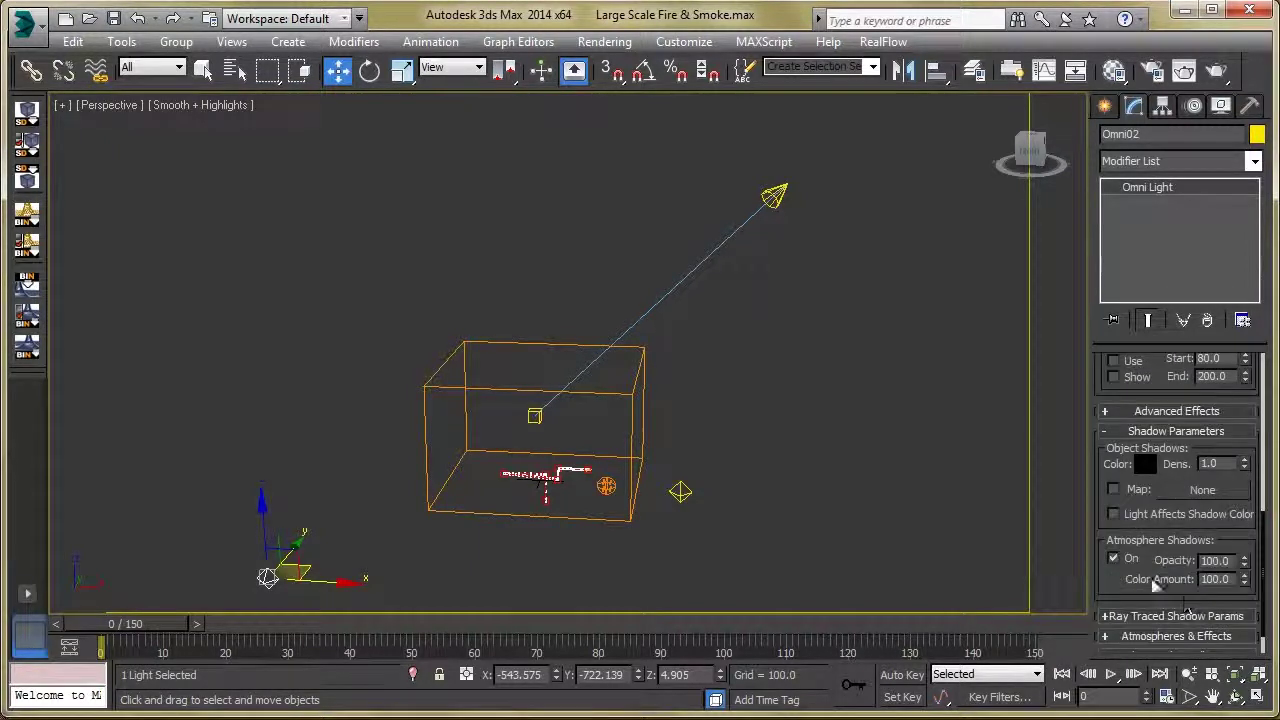
{"action": "left_click", "coordinate": [812, 500]}
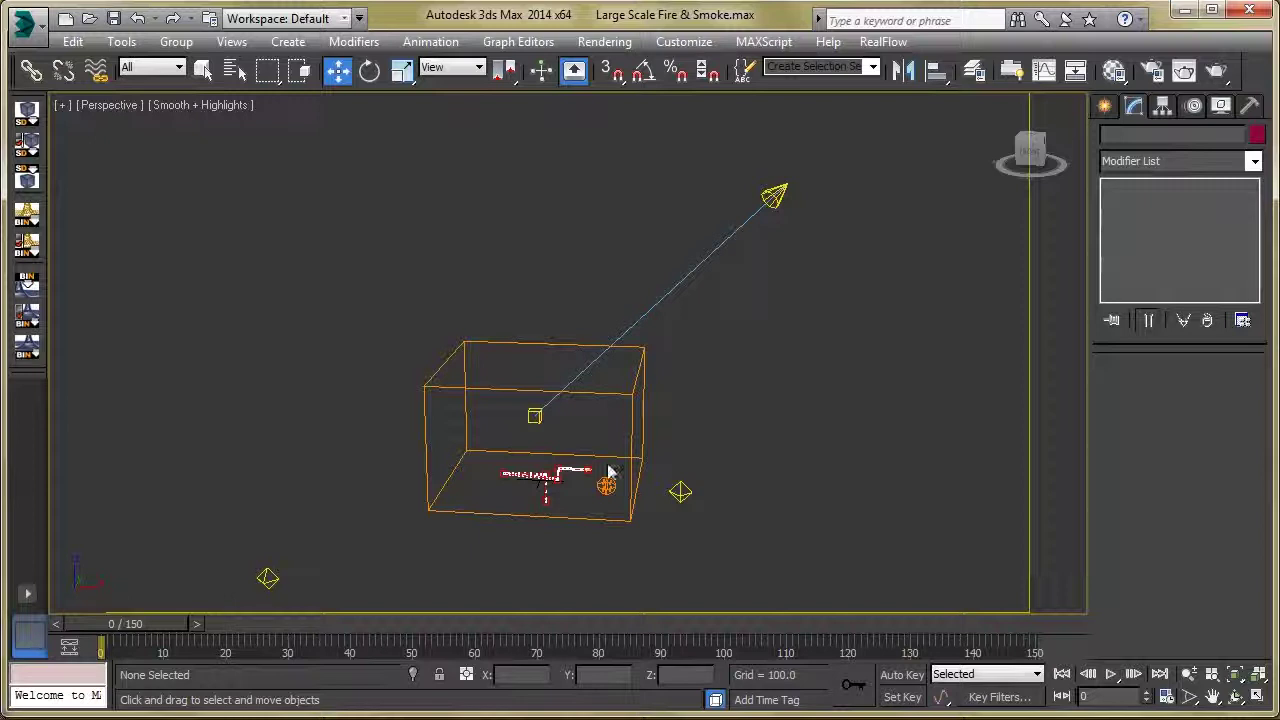
Reopen the FumeFX container's settings beside the container and review its light list, illumination map and multiple scattering.
{"action": "double_click", "coordinate": [641, 420]}
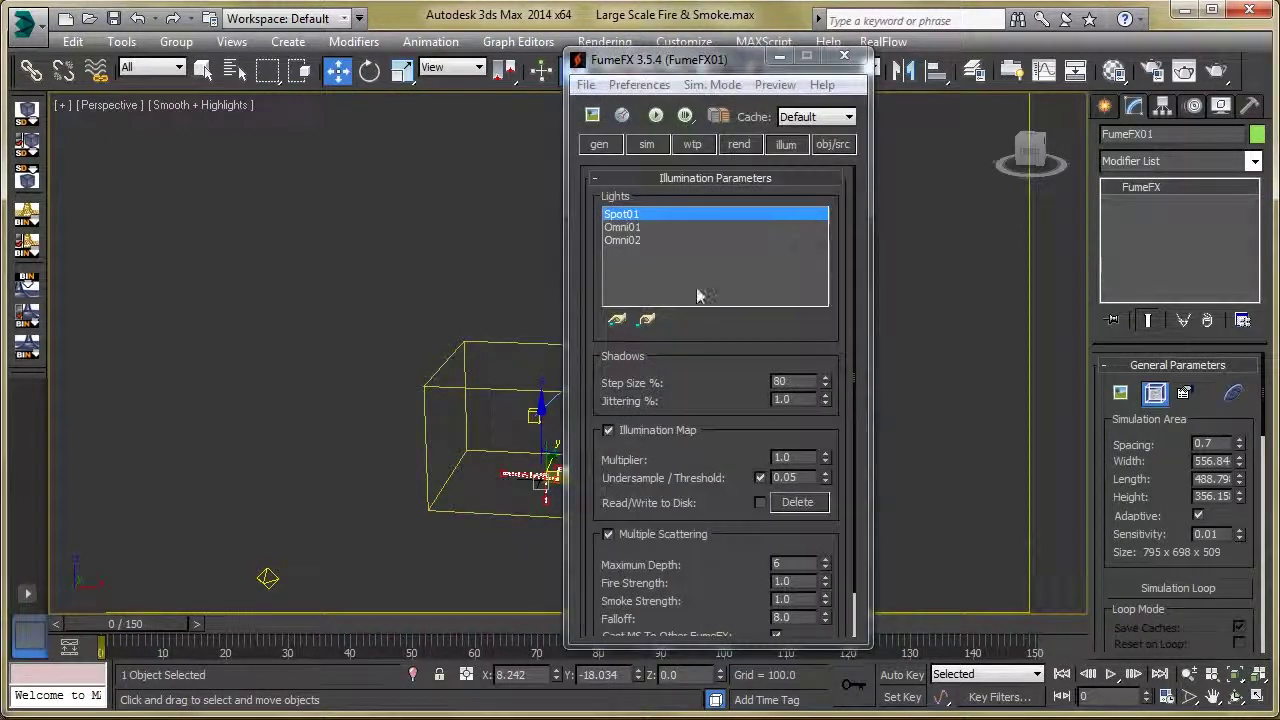
{"action": "left_click_drag", "start_coordinate": [681, 69], "coordinate": [883, 80]}
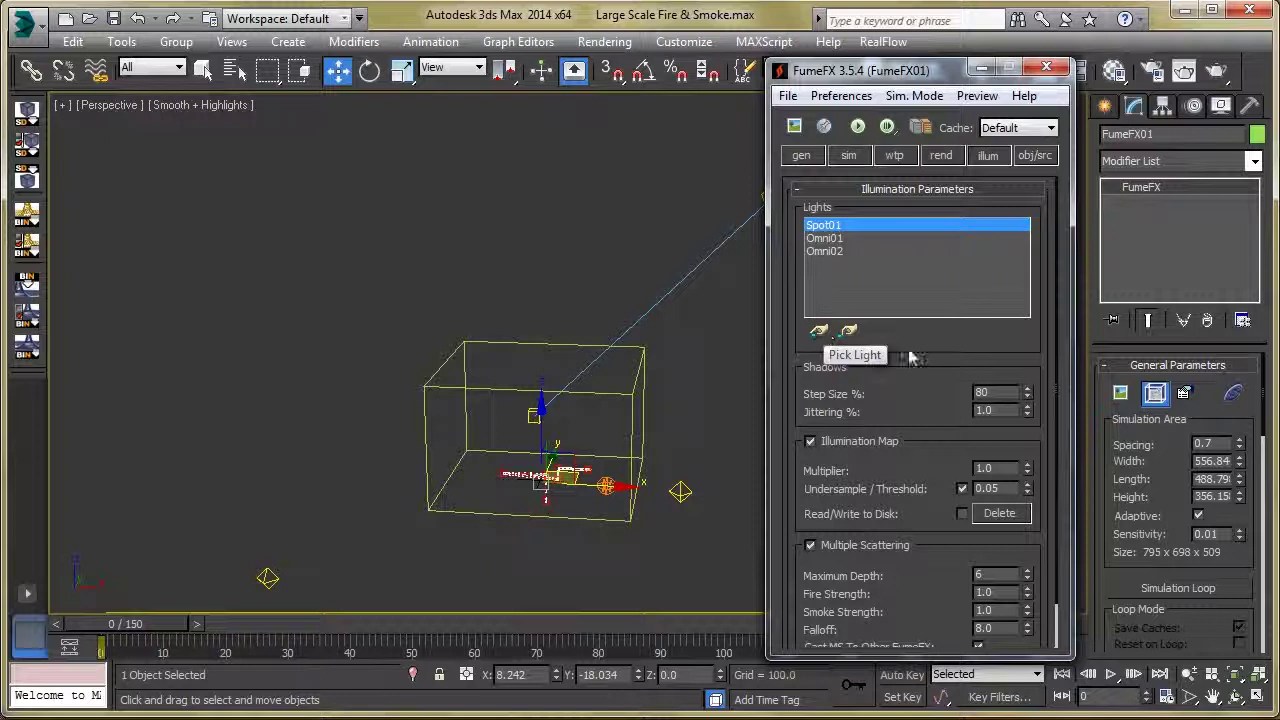
{"action": "scroll", "coordinate": [910, 357], "scroll_direction": "down", "scroll_amount": 2}
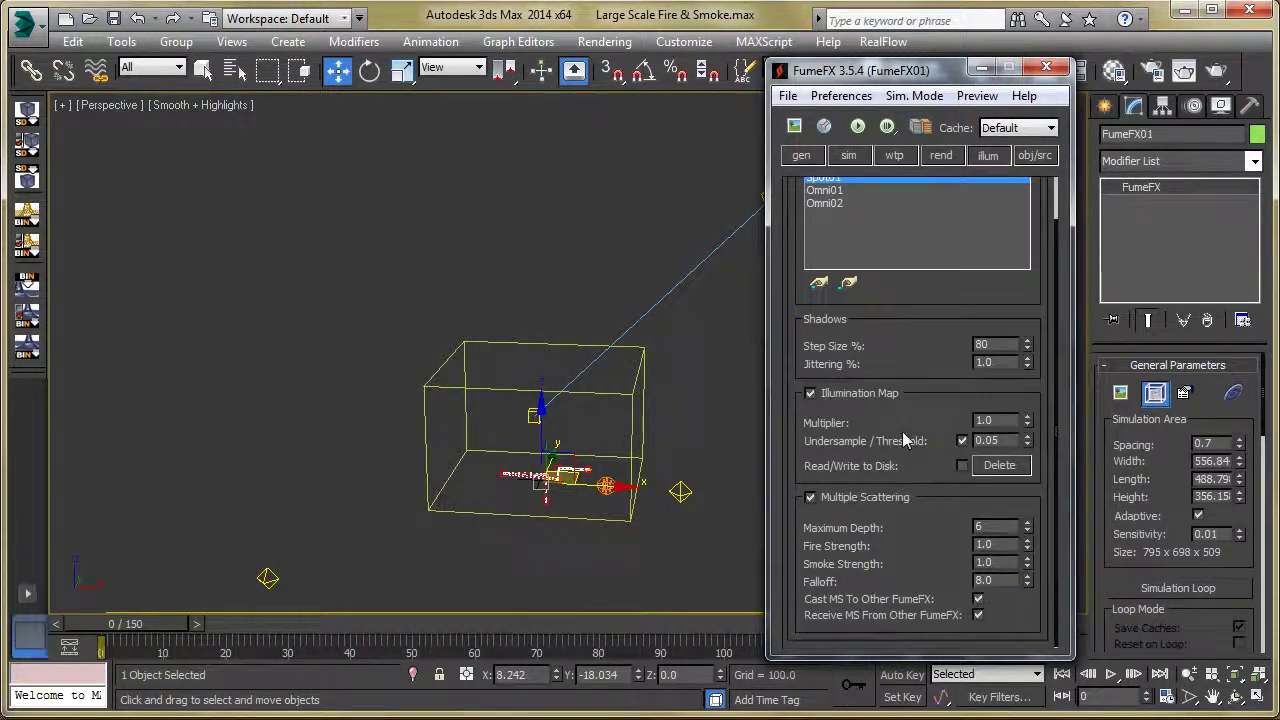
Examine the FumeFX container's list of objects and sources, including the particle source and its particle source parameters.
{"action": "scroll", "coordinate": [903, 403], "scroll_direction": "up", "scroll_amount": 2}
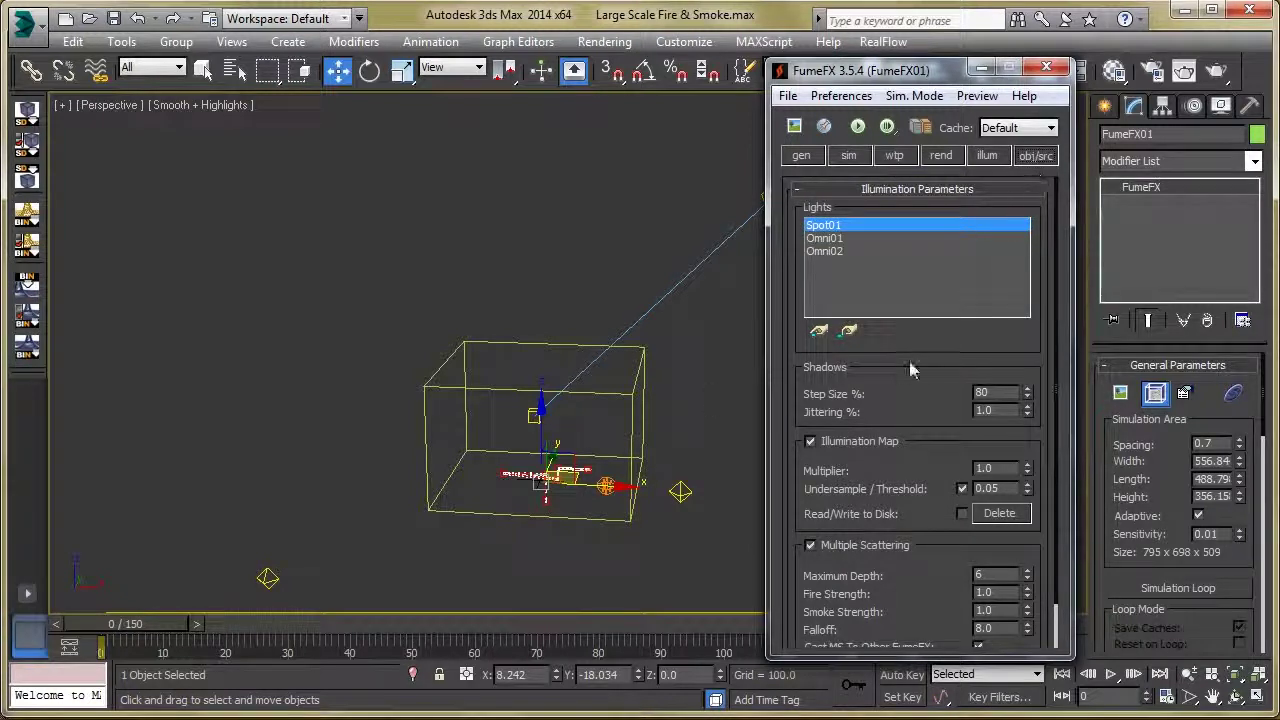
{"action": "left_click", "coordinate": [1032, 157]}
{"action": "scroll", "coordinate": [1014, 492], "scroll_direction": "down", "scroll_amount": 1}
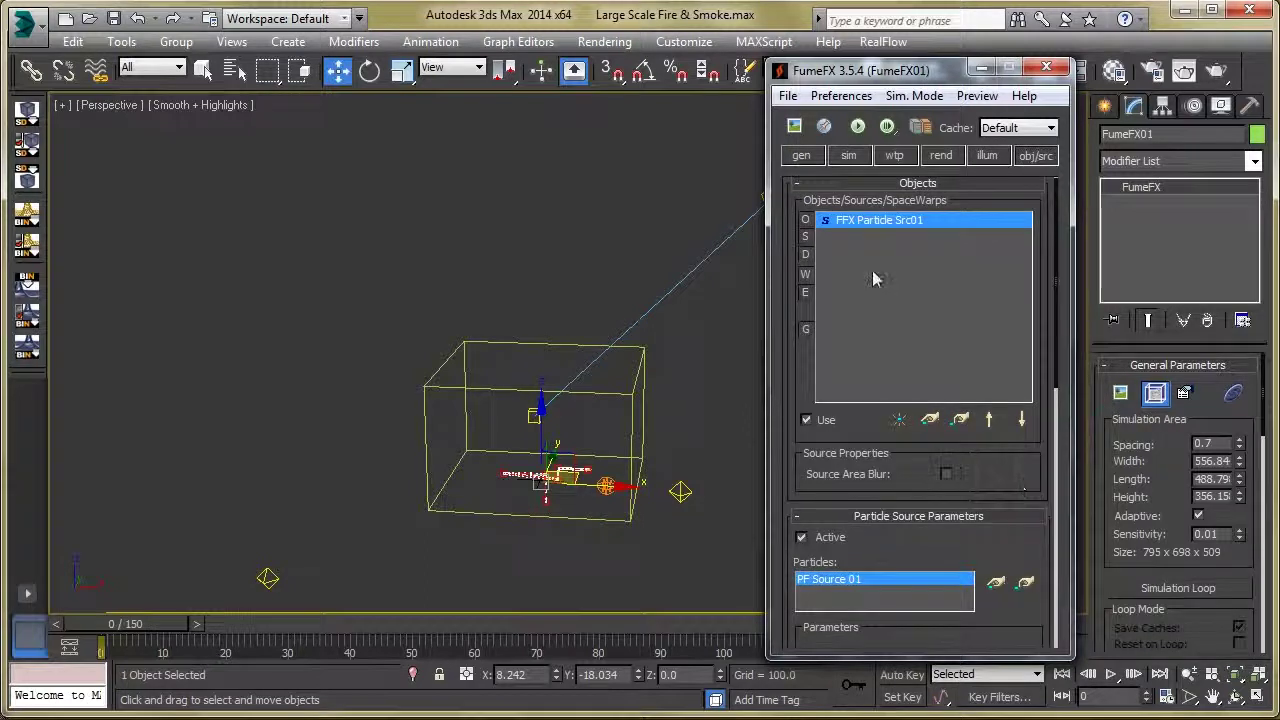
{"action": "left_click", "coordinate": [610, 498]}
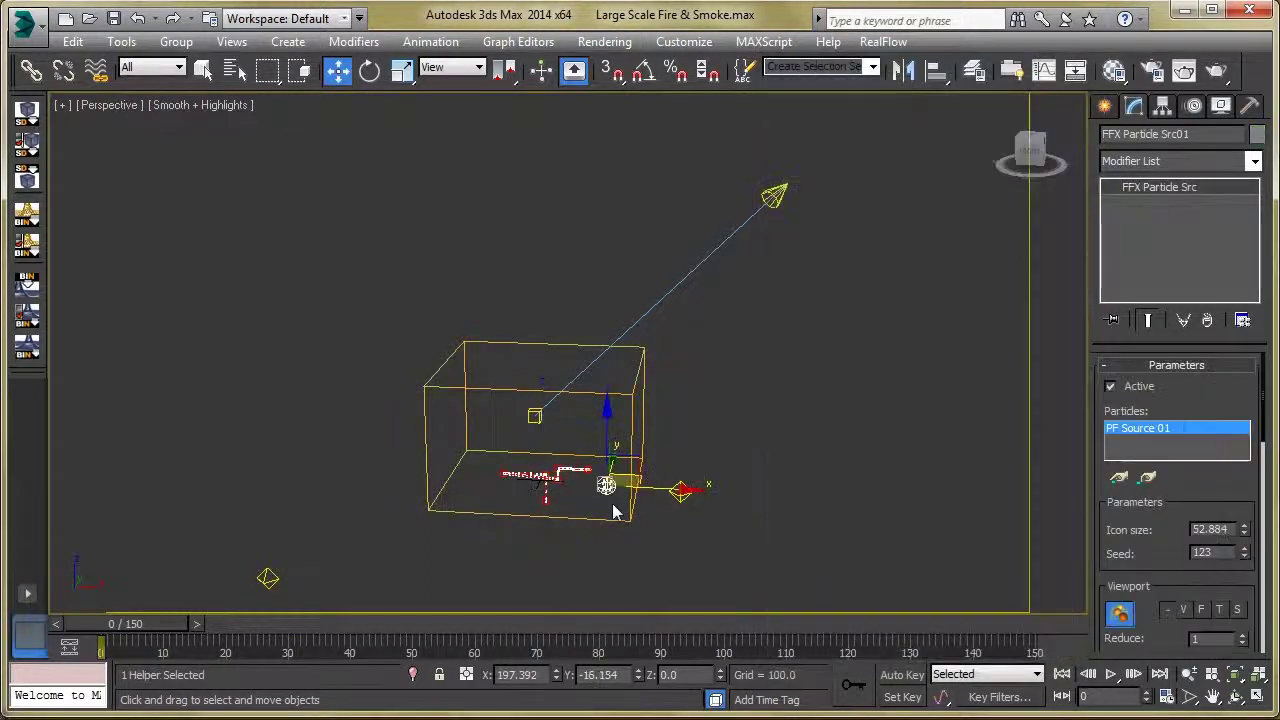
{"action": "left_click", "coordinate": [645, 396]}
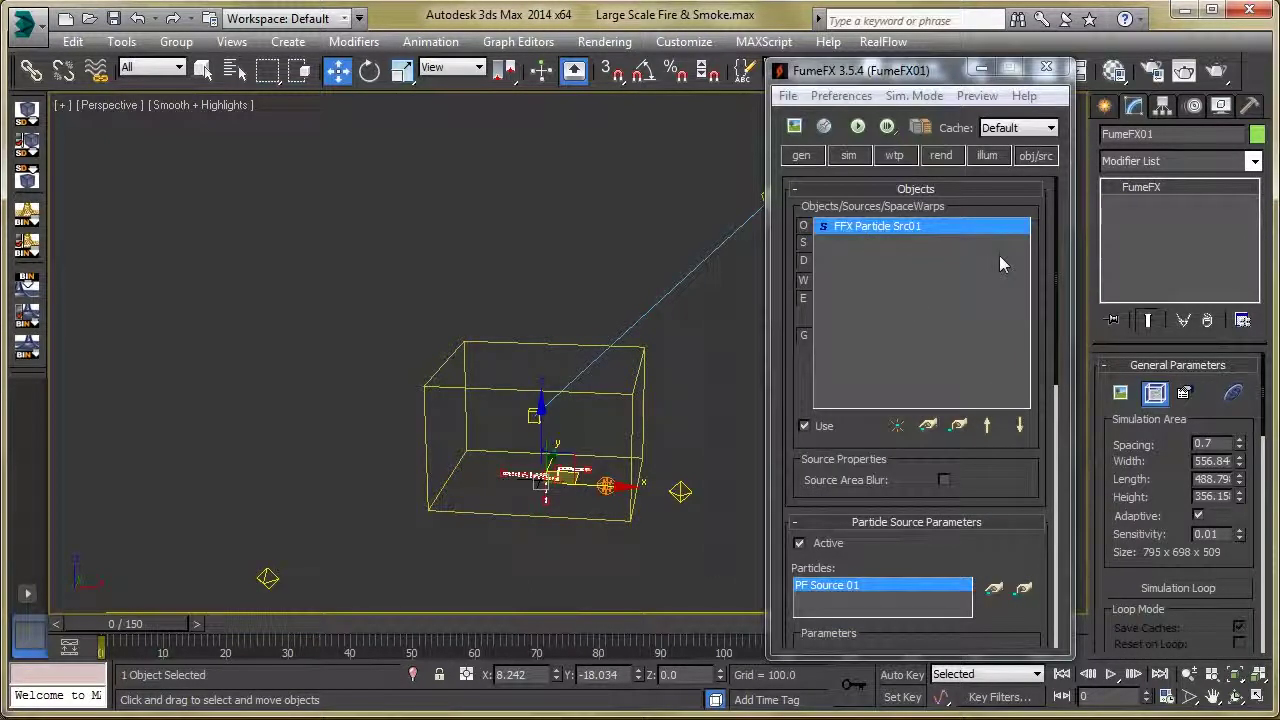
{"action": "left_click_drag", "start_coordinate": [960, 485], "coordinate": [998, 499]}
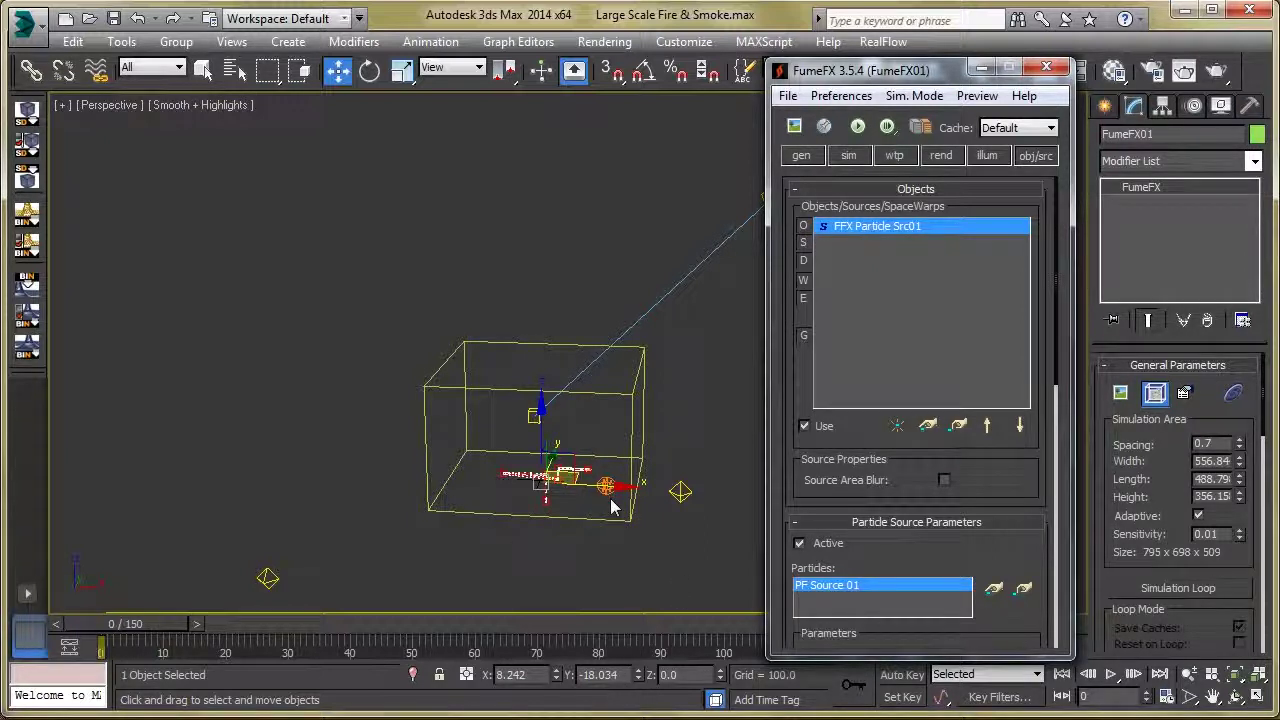
{"action": "scroll", "coordinate": [980, 470], "scroll_direction": "down", "scroll_amount": 1}
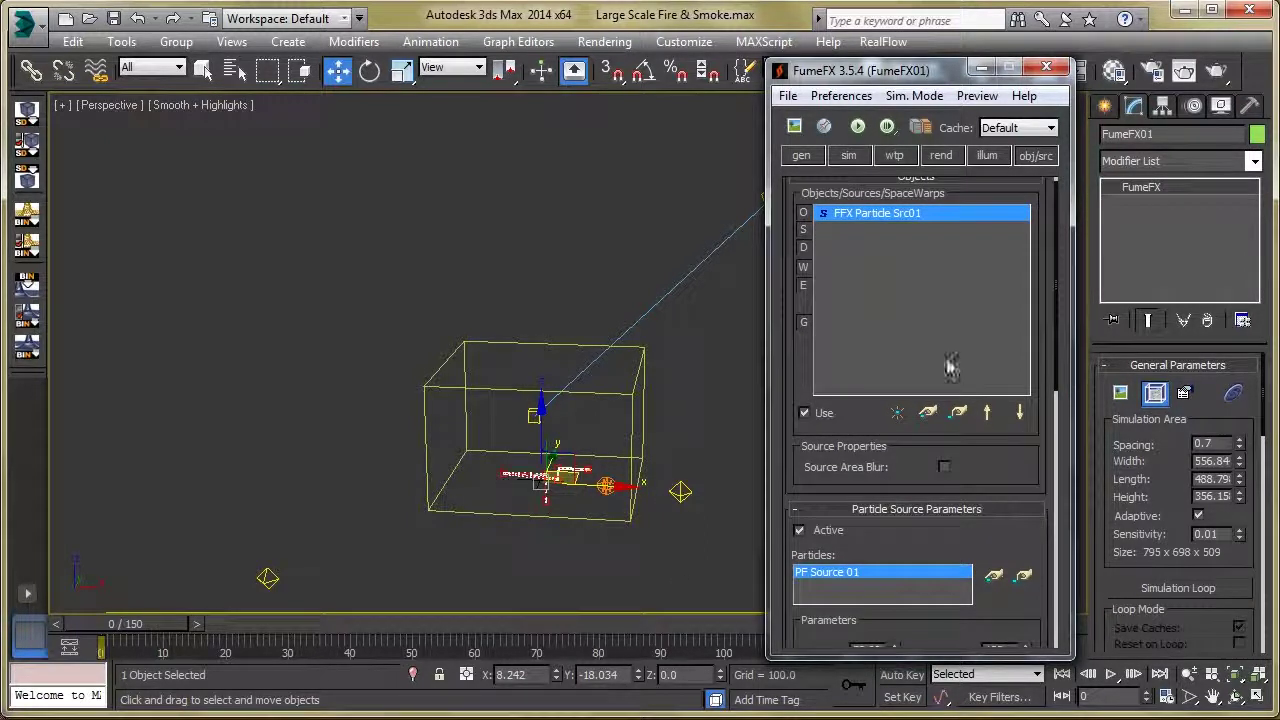
{"action": "scroll", "coordinate": [983, 477], "scroll_direction": "down", "scroll_amount": 3}
{"action": "scroll", "coordinate": [983, 477], "scroll_direction": "up", "scroll_amount": 4}
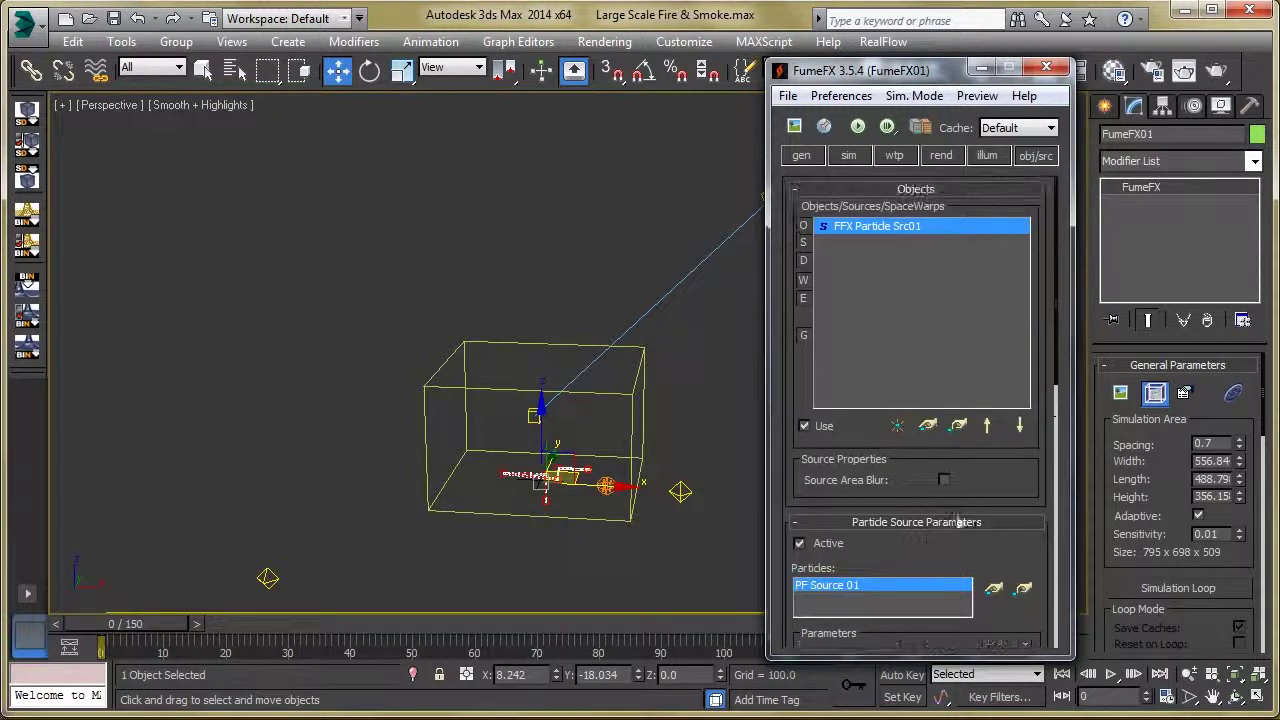
Start the default simulation from the container's general parameters and scrub the timeline back to about frame 66 to check the output preview.
{"action": "left_click", "coordinate": [801, 155]}
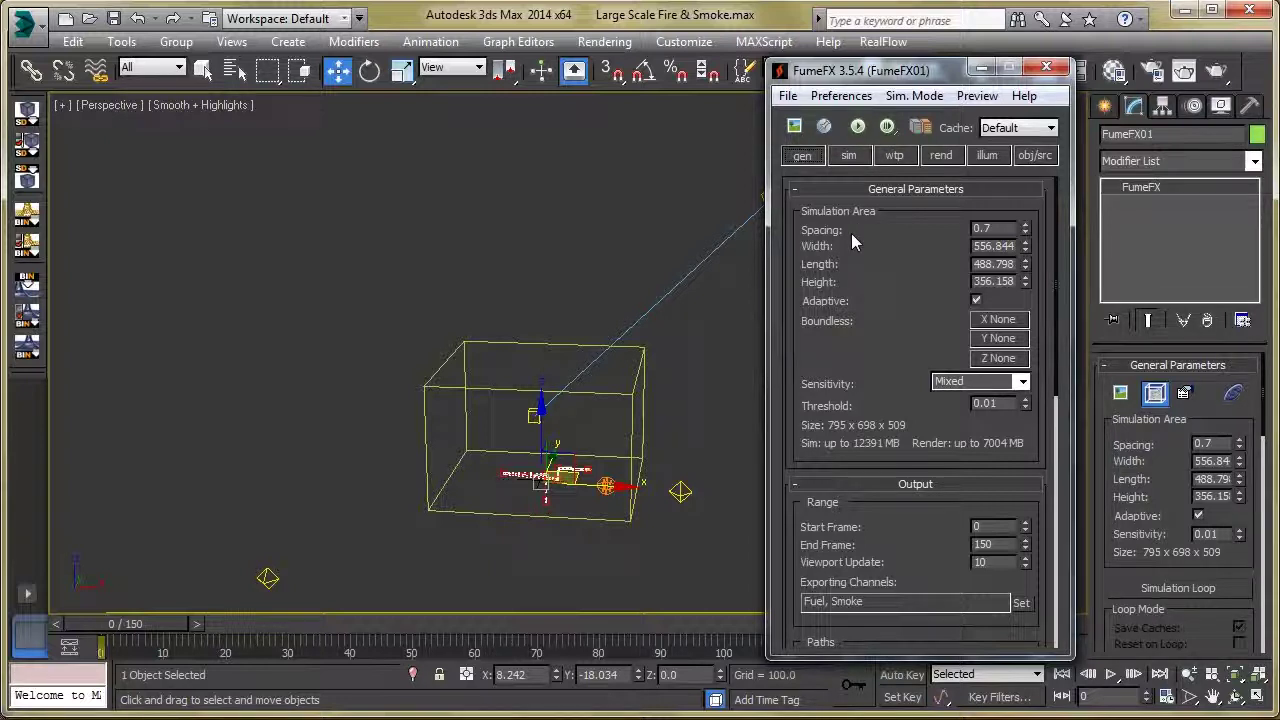
{"action": "left_click", "coordinate": [858, 125]}
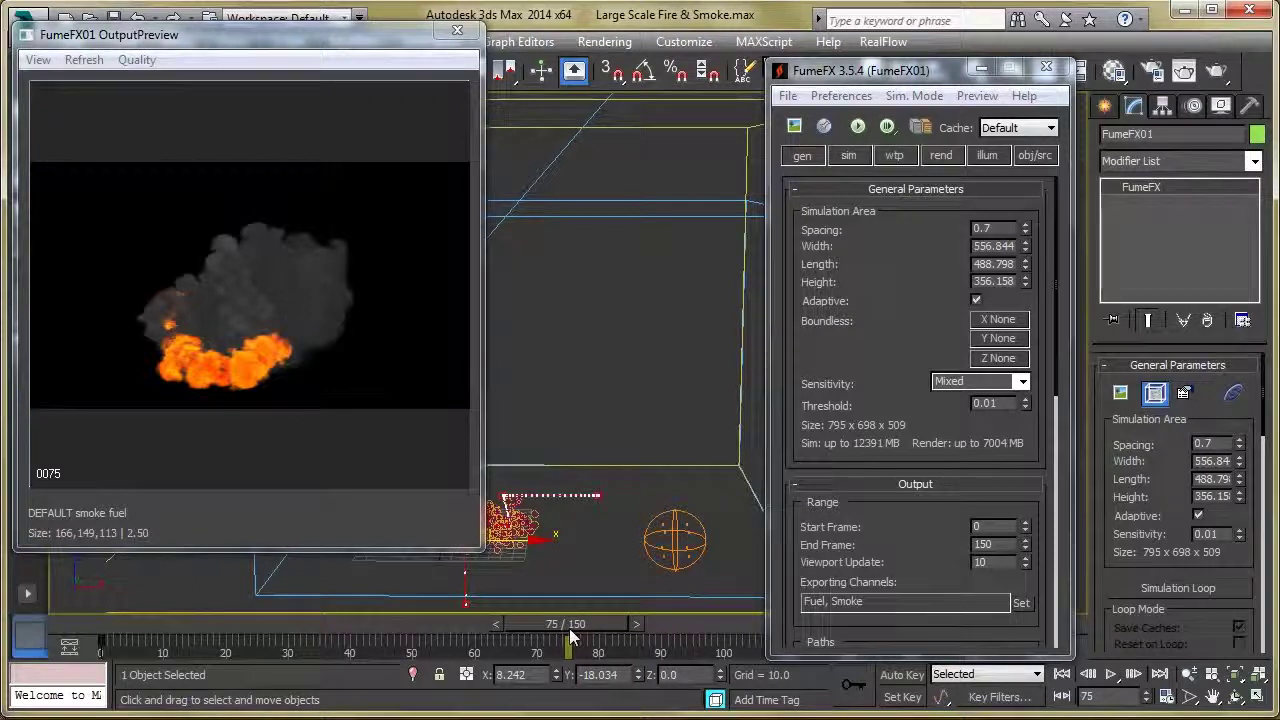
{"action": "left_click_drag", "start_coordinate": [577, 645], "coordinate": [515, 650]}
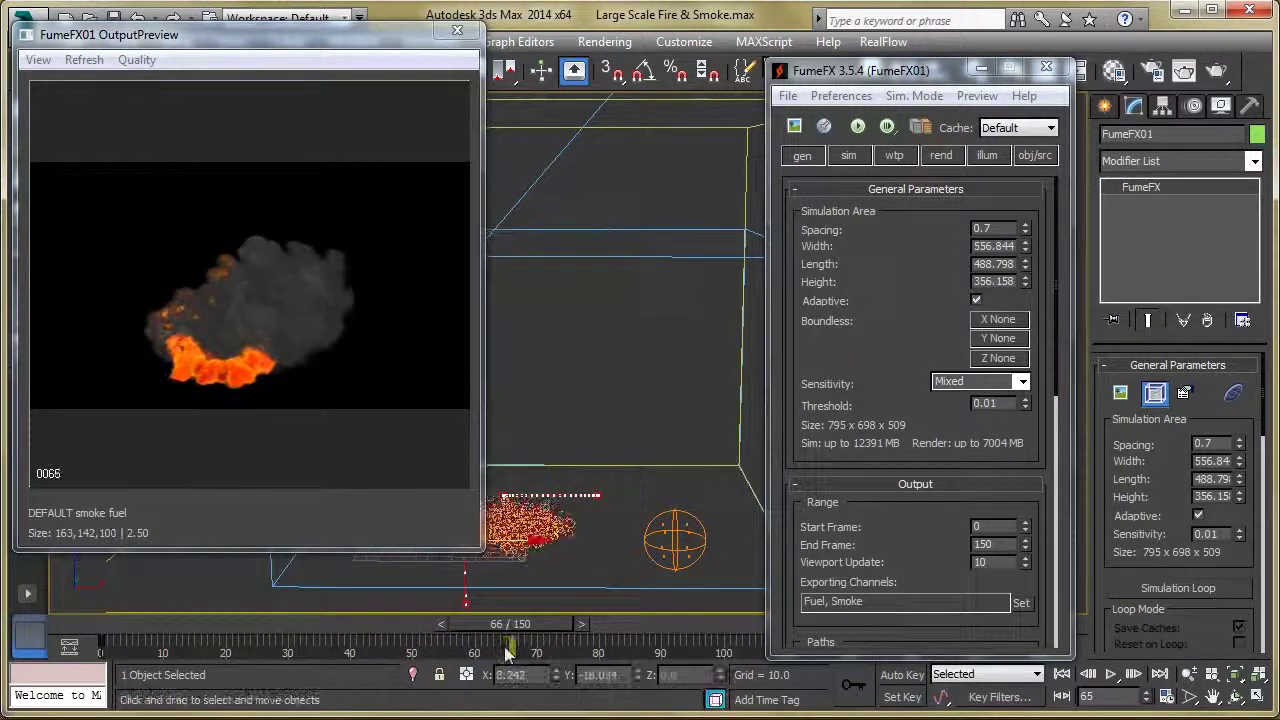
{"action": "left_click", "coordinate": [624, 404]}
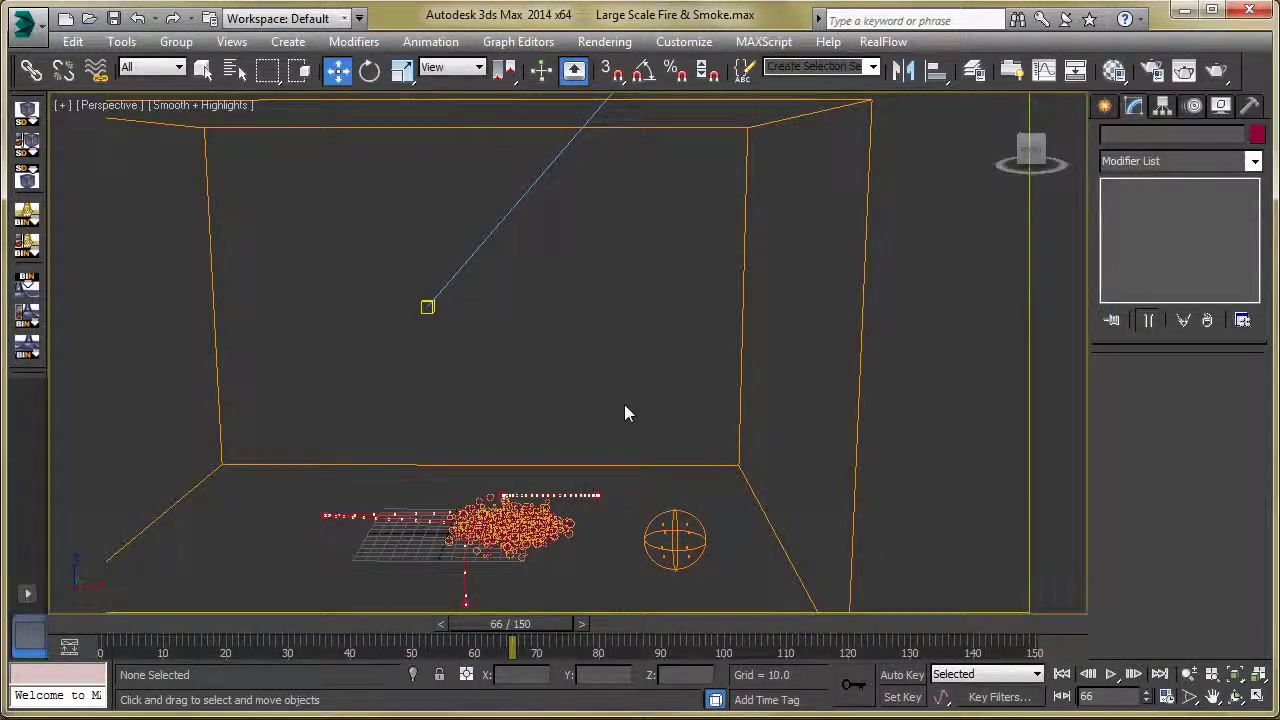
Set the render time output to the active time segment and check the output size, options and saved file path.
{"action": "key", "text": "F10"}
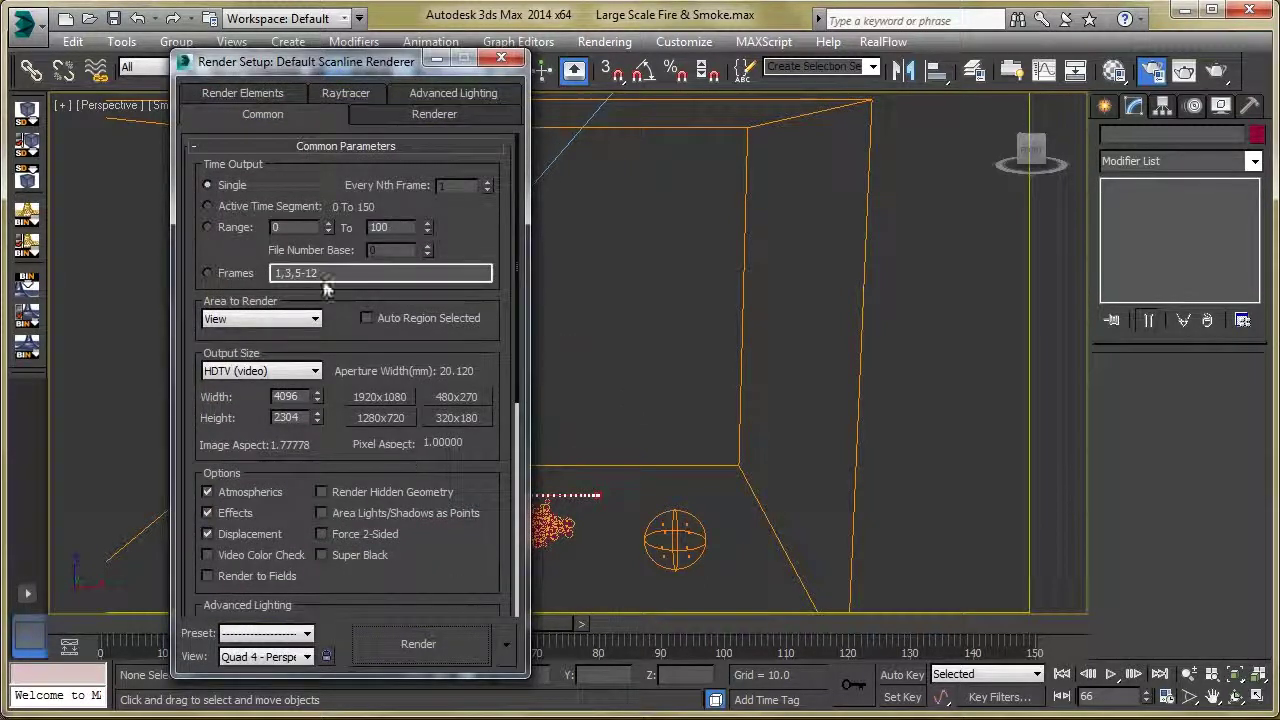
{"action": "left_click", "coordinate": [254, 207]}
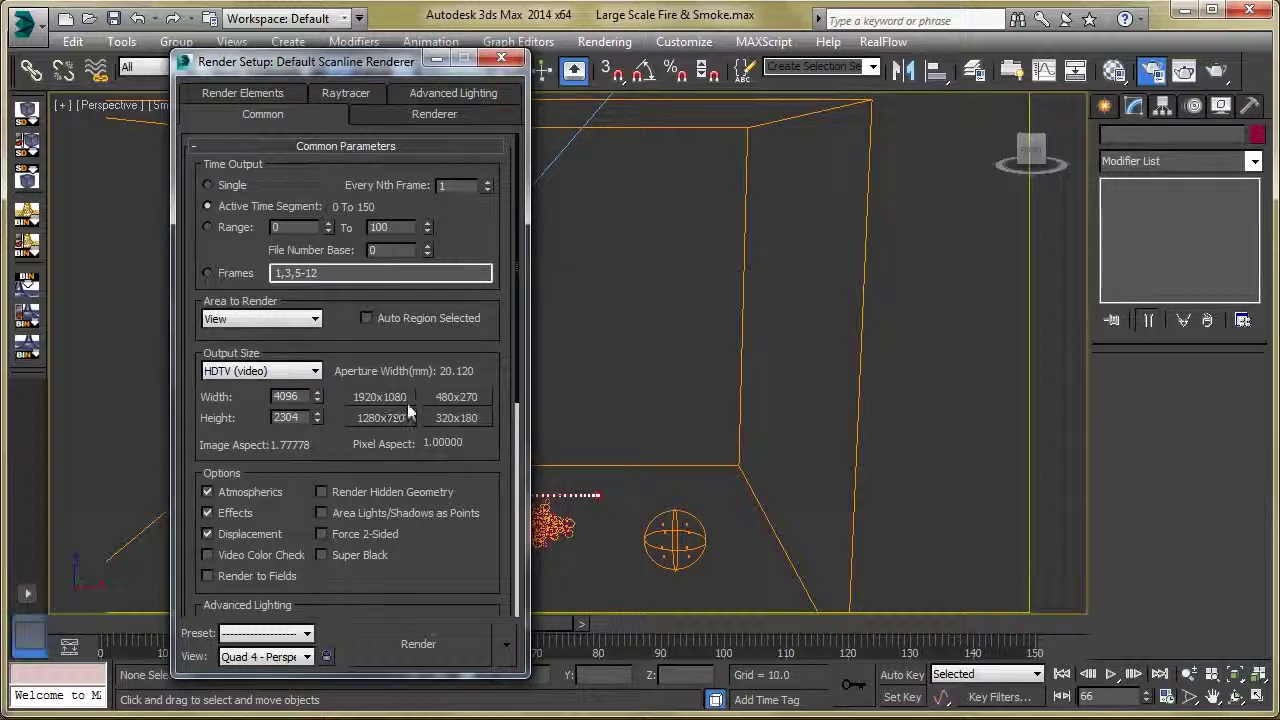
{"action": "scroll", "coordinate": [480, 484], "scroll_direction": "down", "scroll_amount": 6}
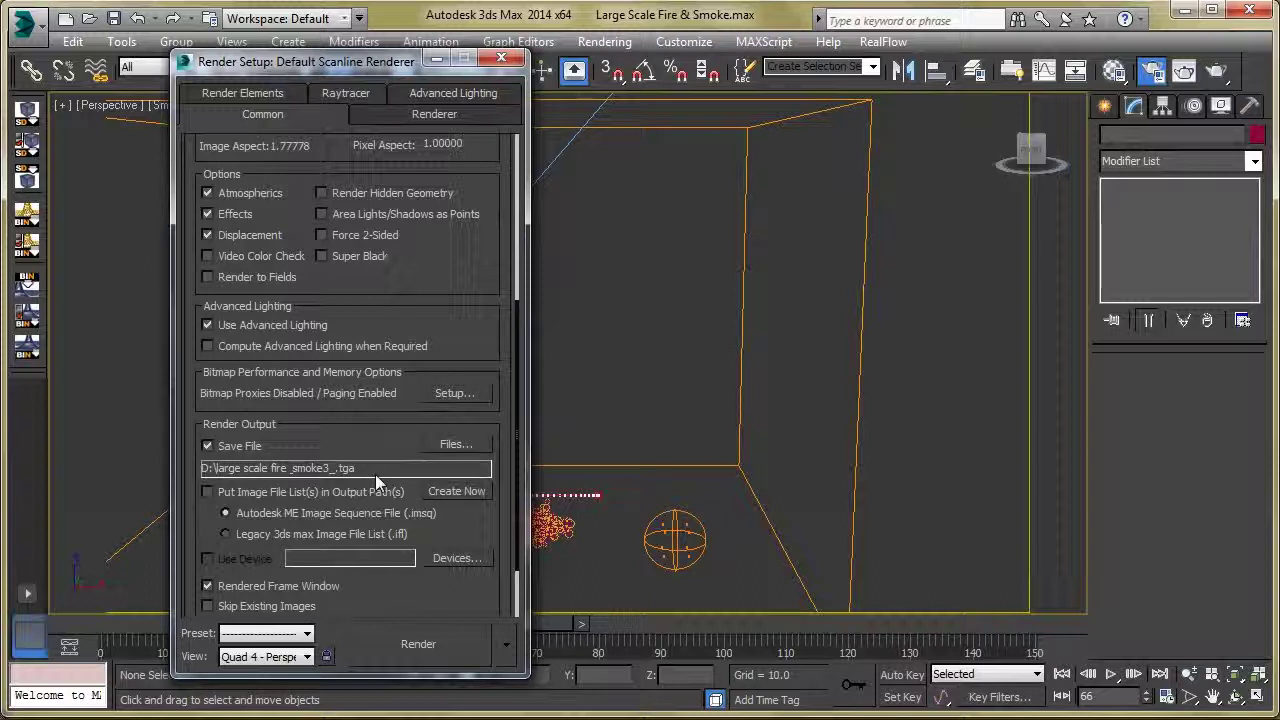
{"action": "scroll", "coordinate": [504, 296], "scroll_direction": "down", "scroll_amount": 3}
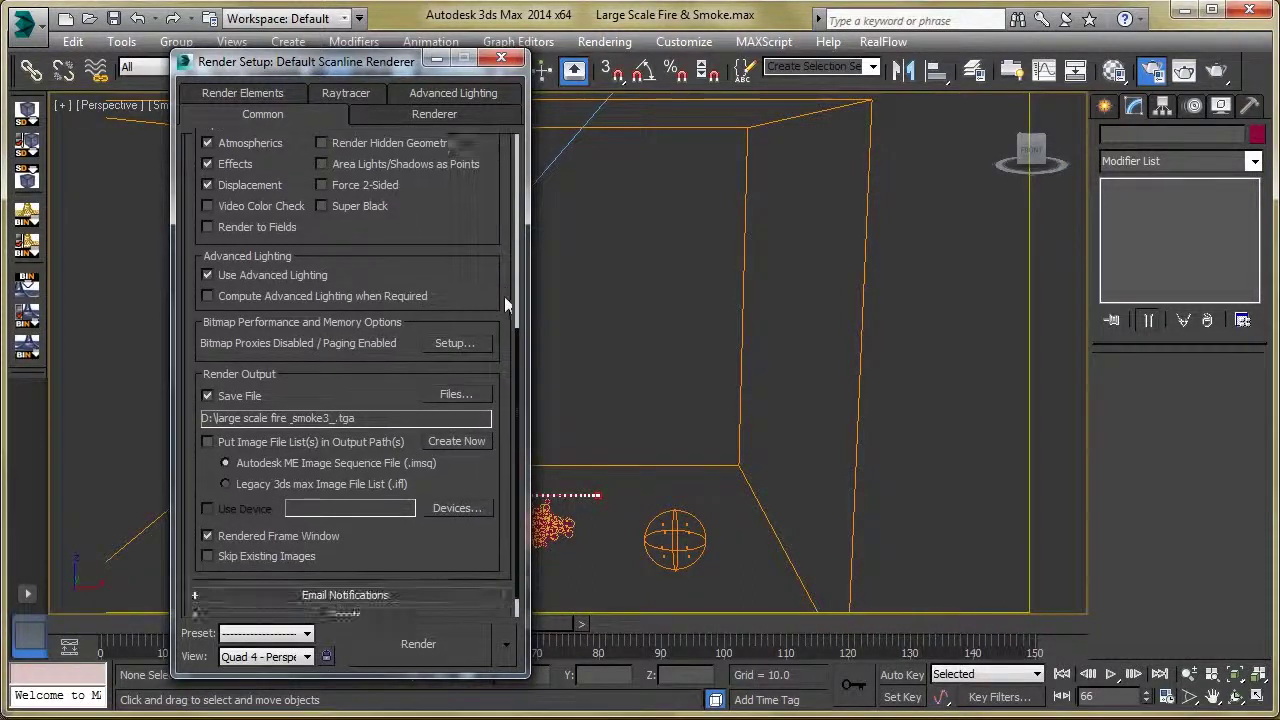
{"action": "scroll", "coordinate": [500, 282], "scroll_direction": "up", "scroll_amount": 12}
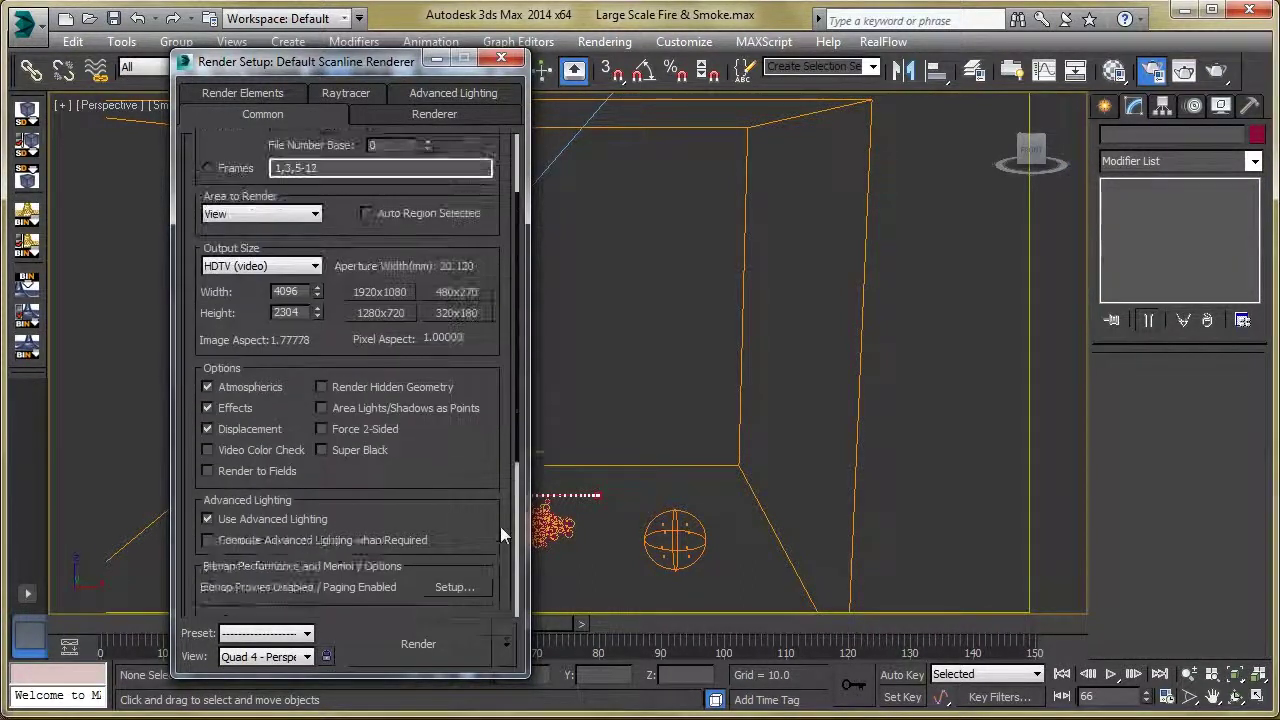
Review the FumeFX Fire and FumeFX Smoke render elements and the list of elements available to add.
{"action": "left_click", "coordinate": [245, 93]}
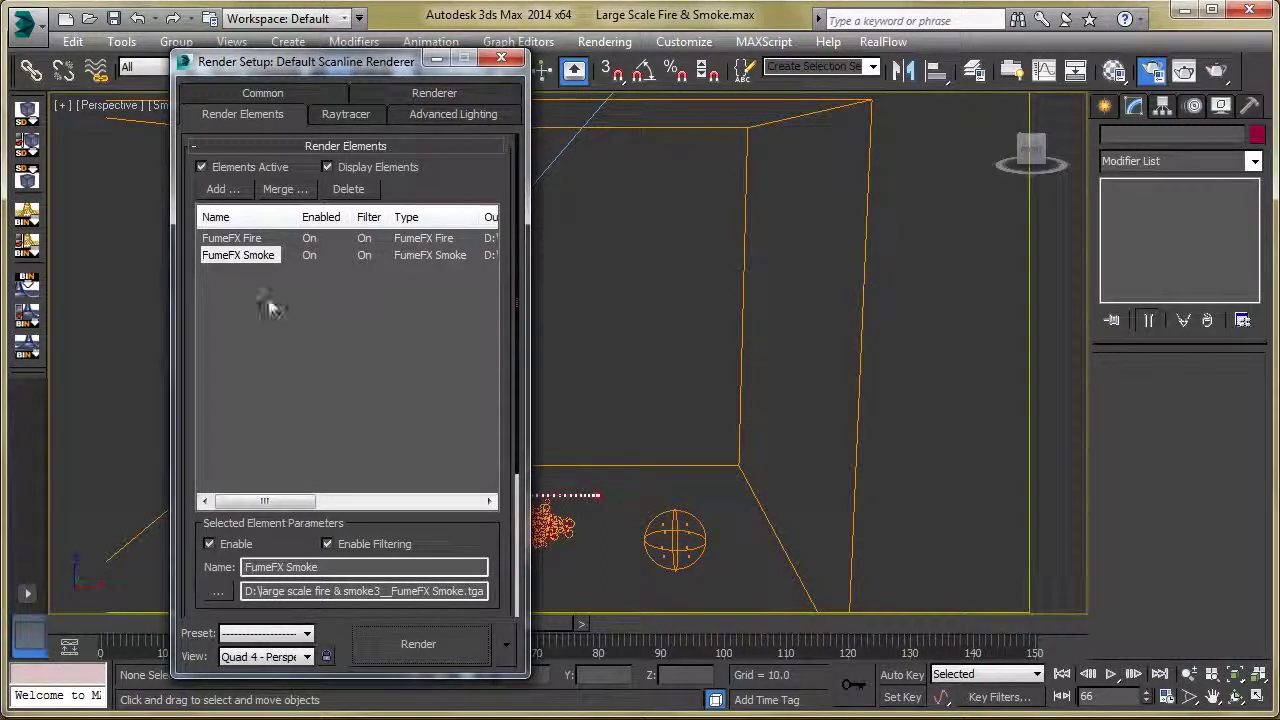
{"action": "left_click", "coordinate": [232, 189]}
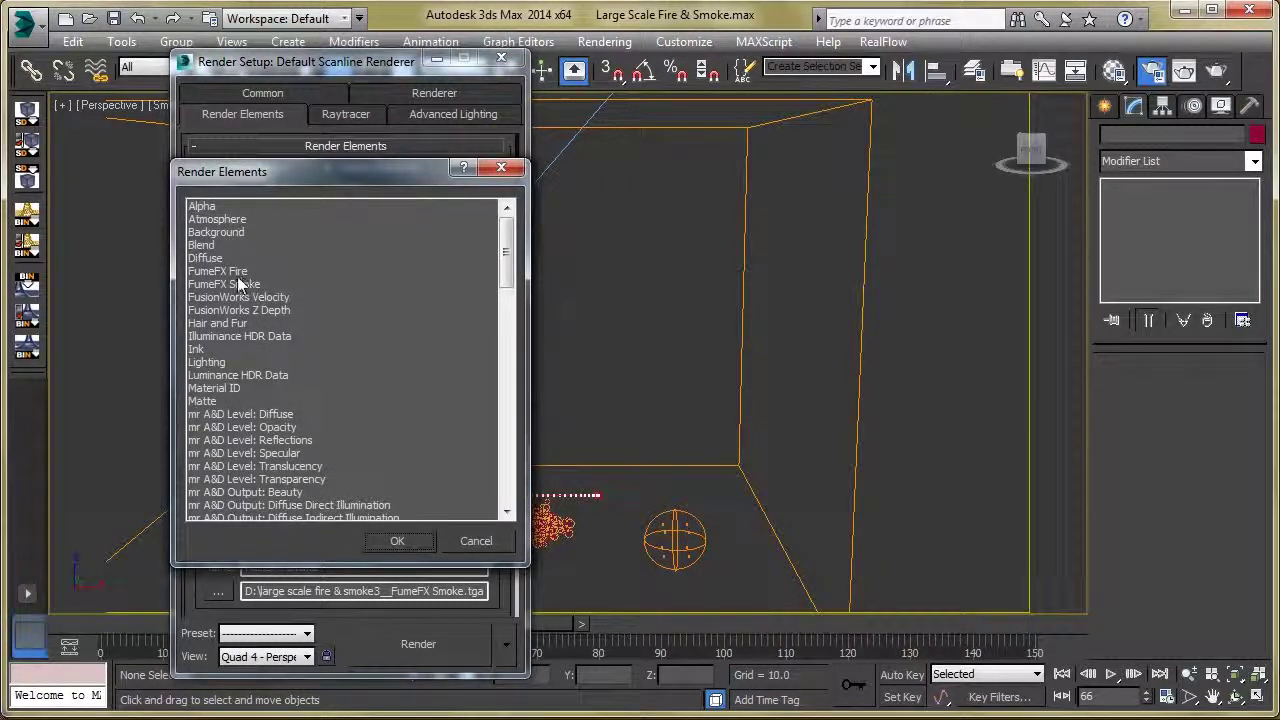
{"action": "left_click", "coordinate": [474, 541]}
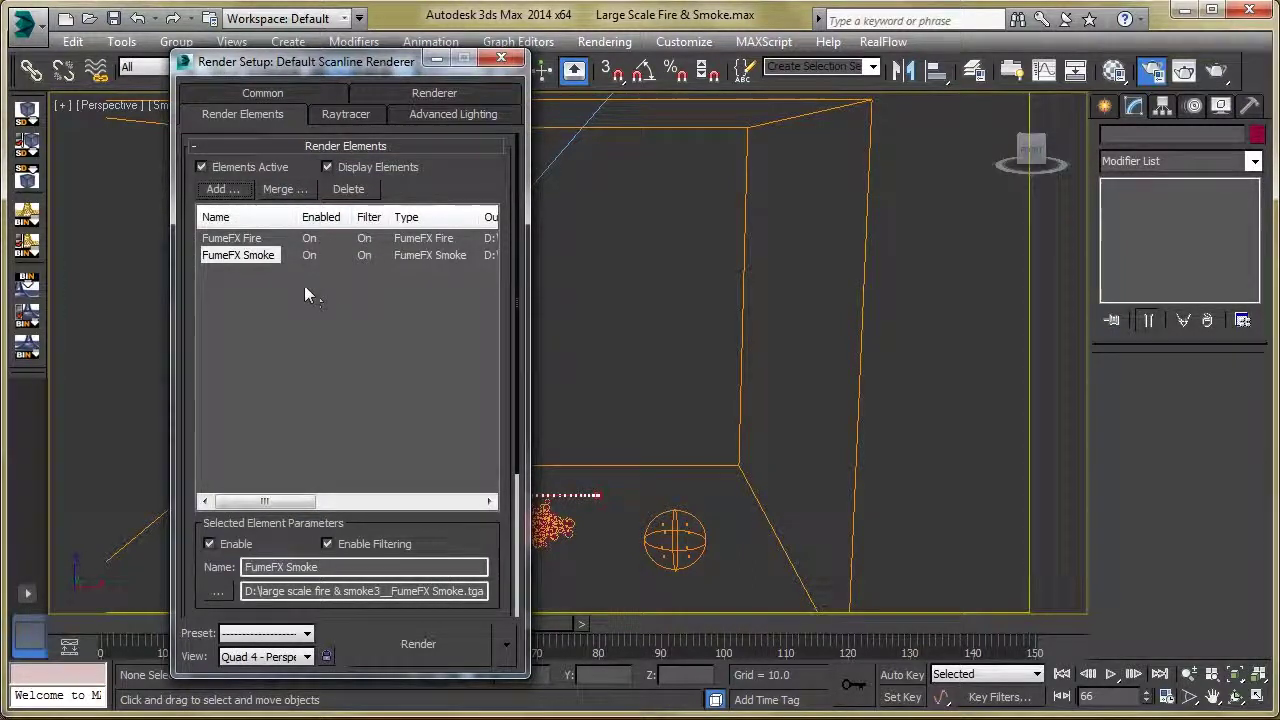
{"action": "left_click", "coordinate": [257, 91]}
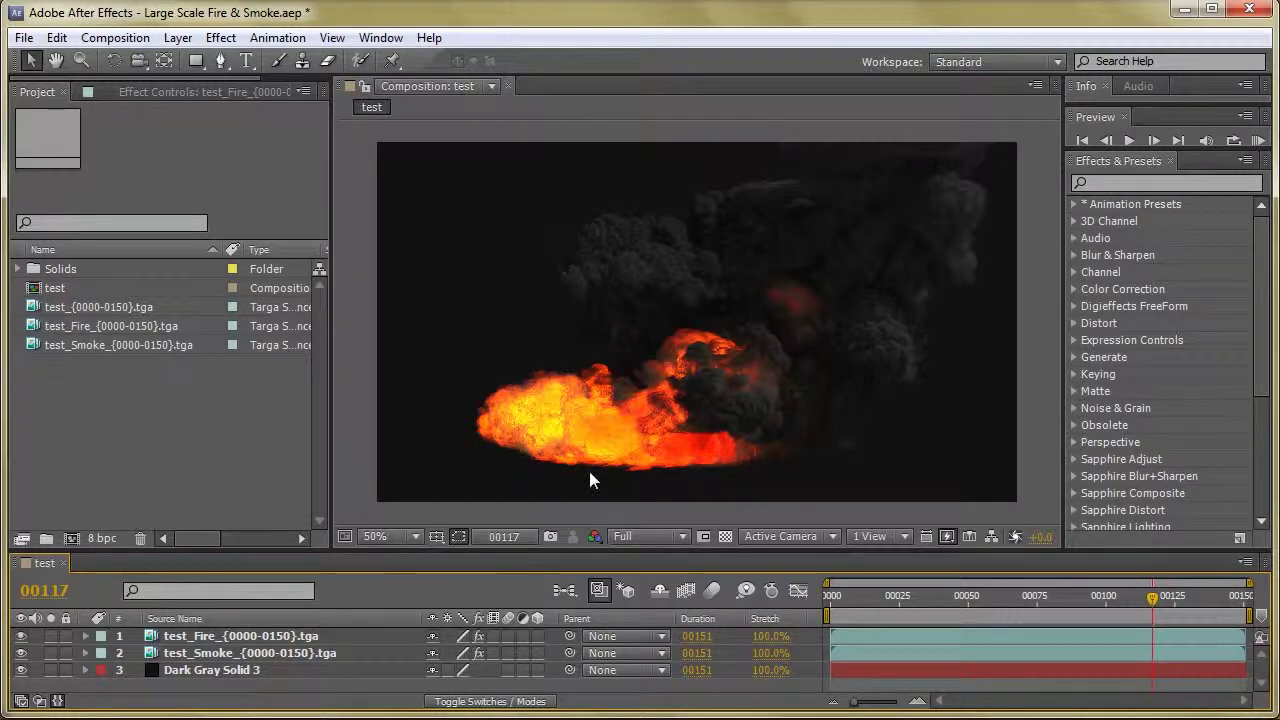
In After Effects, examine the effect settings on the fire and smoke layers and preview the test composition.
{"action": "left_click", "coordinate": [200, 638]}
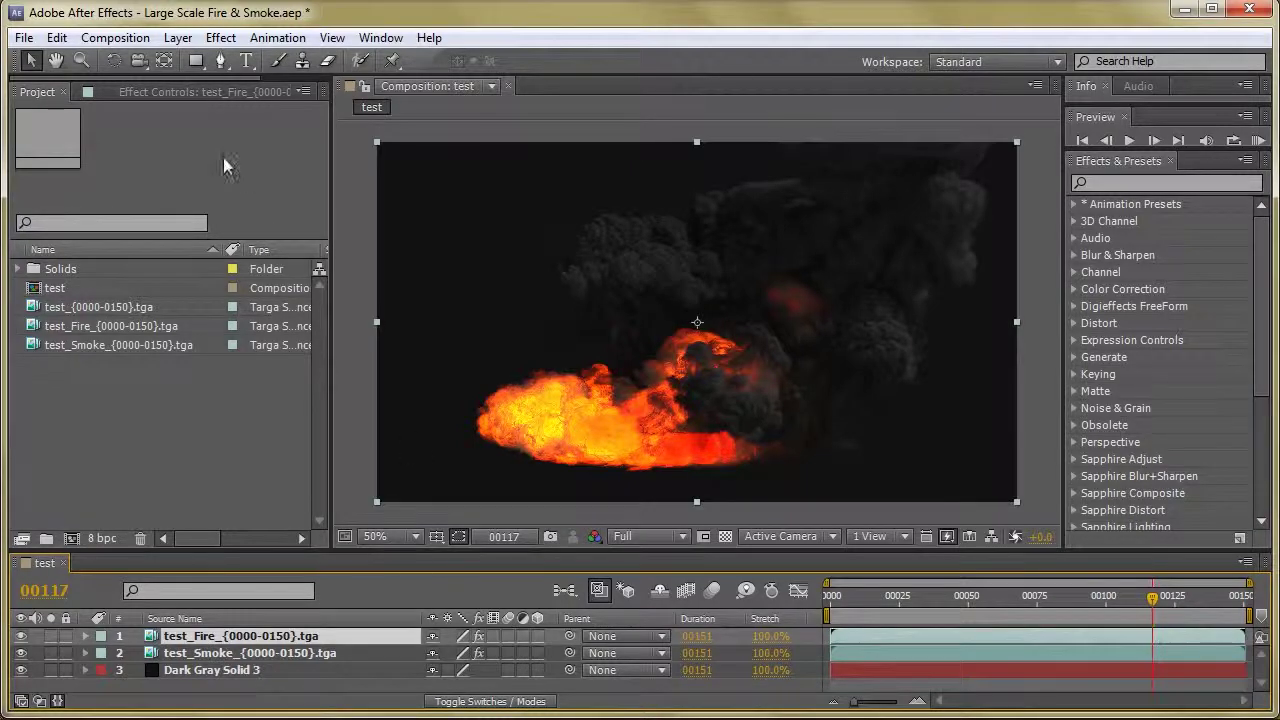
{"action": "left_click", "coordinate": [113, 90]}
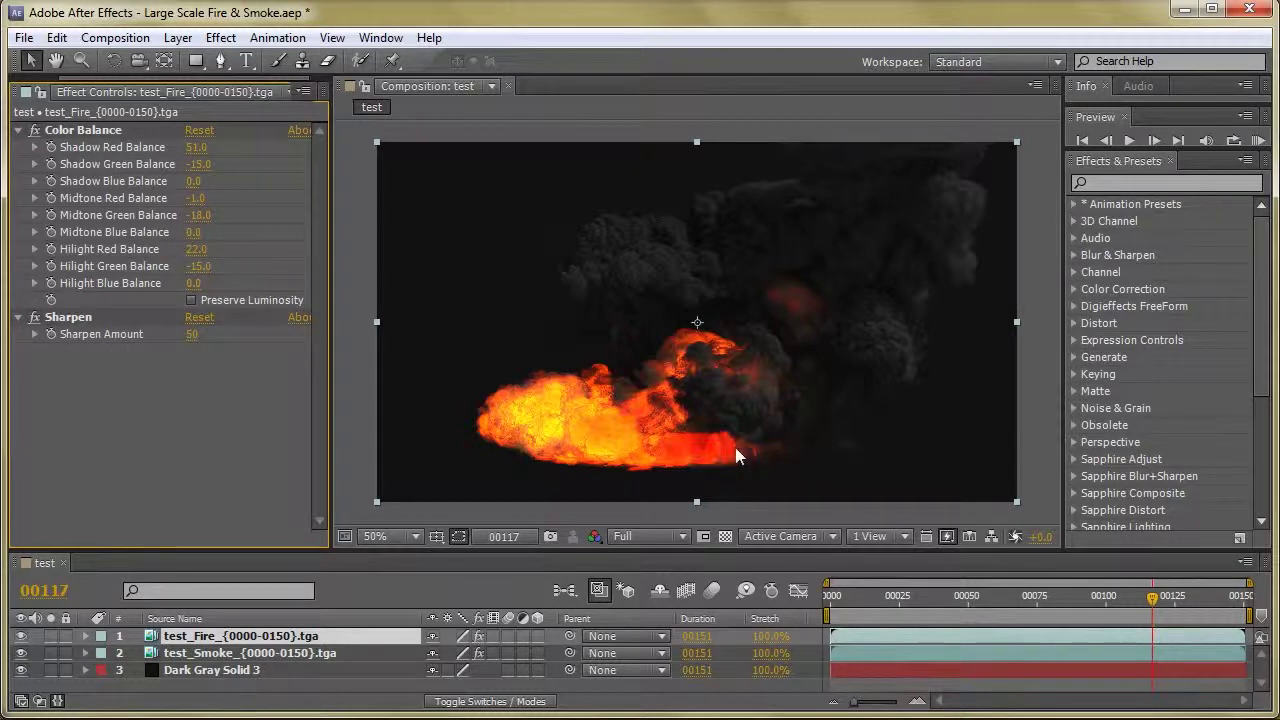
{"action": "left_click", "coordinate": [300, 652]}
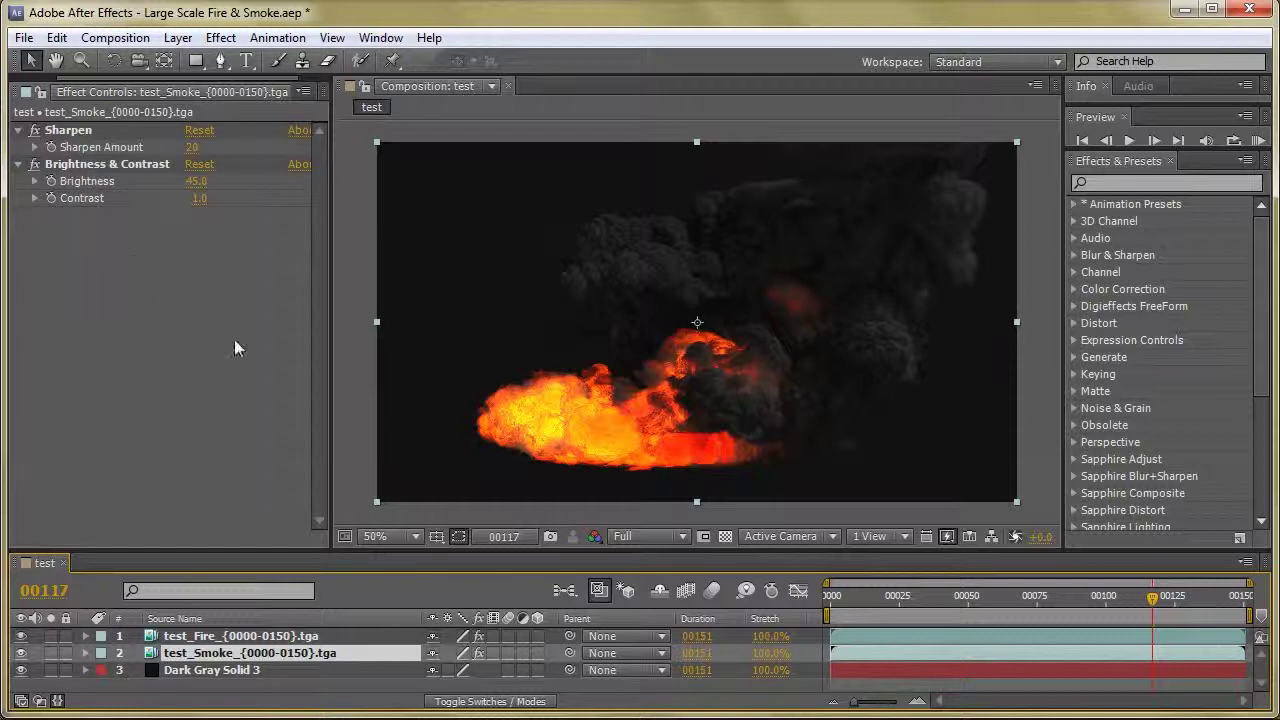
{"action": "left_click", "coordinate": [1030, 384]}
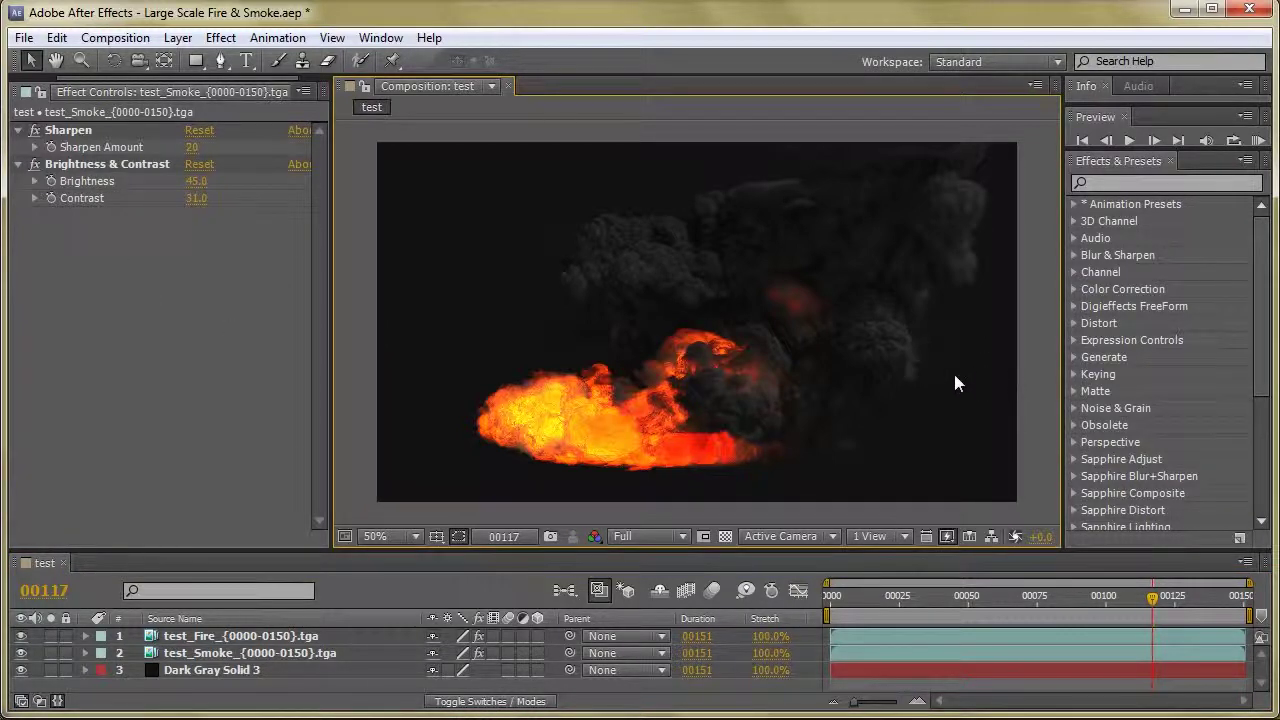
{"action": "key", "text": "KP_0"}
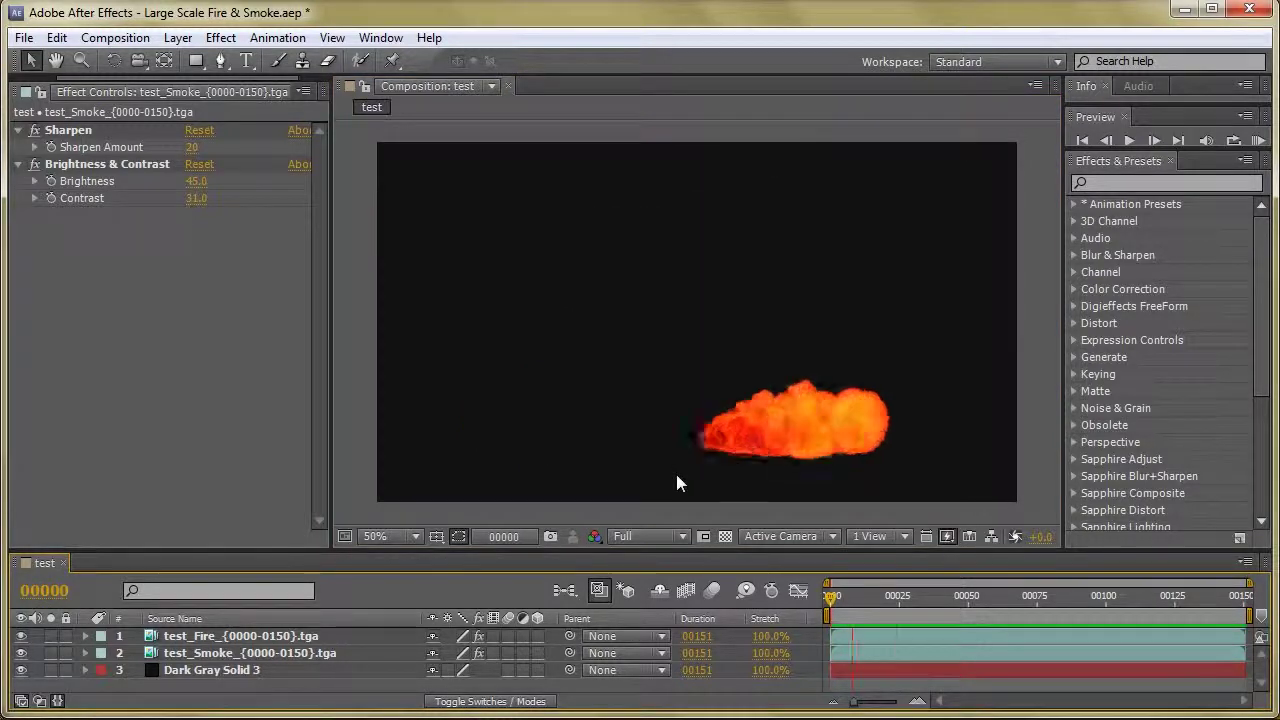